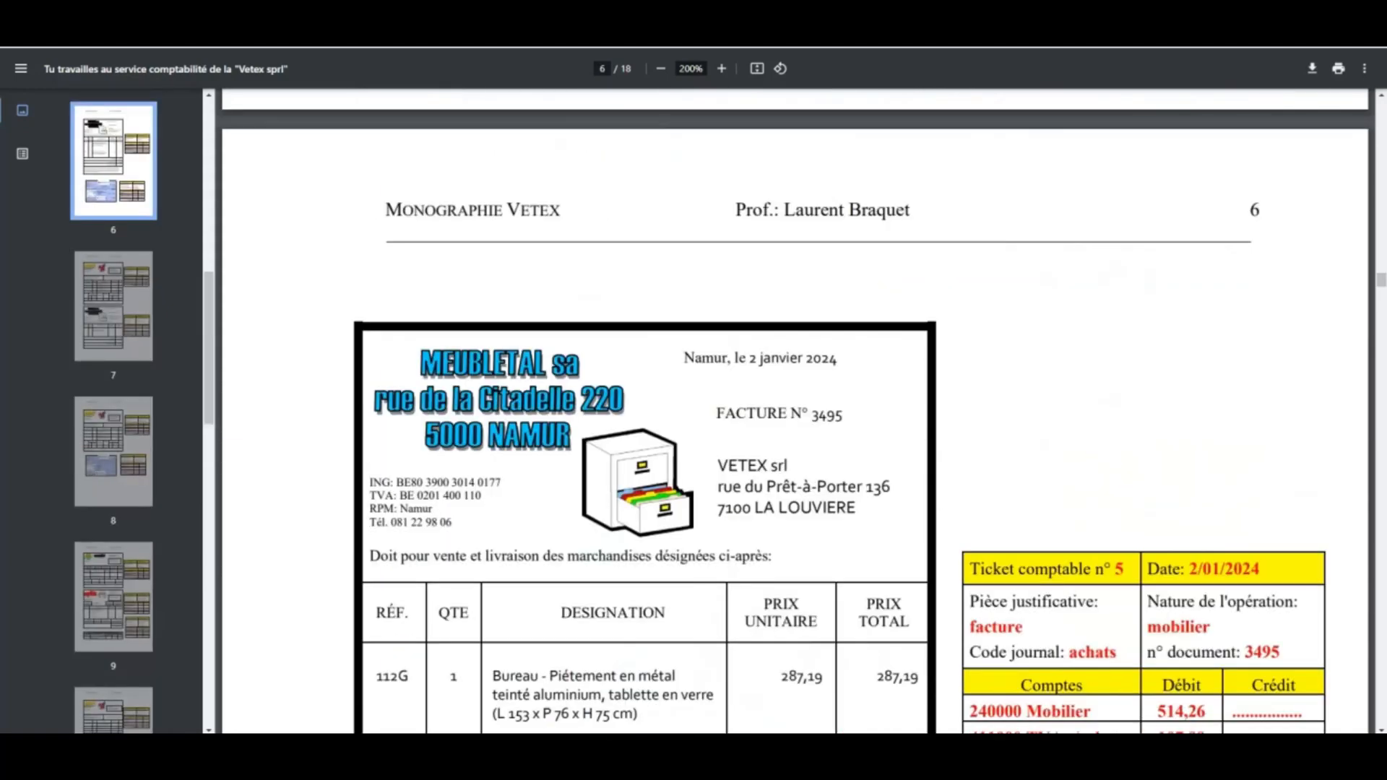
# Examine the invoices, credit notes and accounting tickets on pages 6 to 10 of the Vetex case PDF.
pyautogui.scroll(-1, 1382, 318)
pyautogui.scroll(-20, 1035, 442)
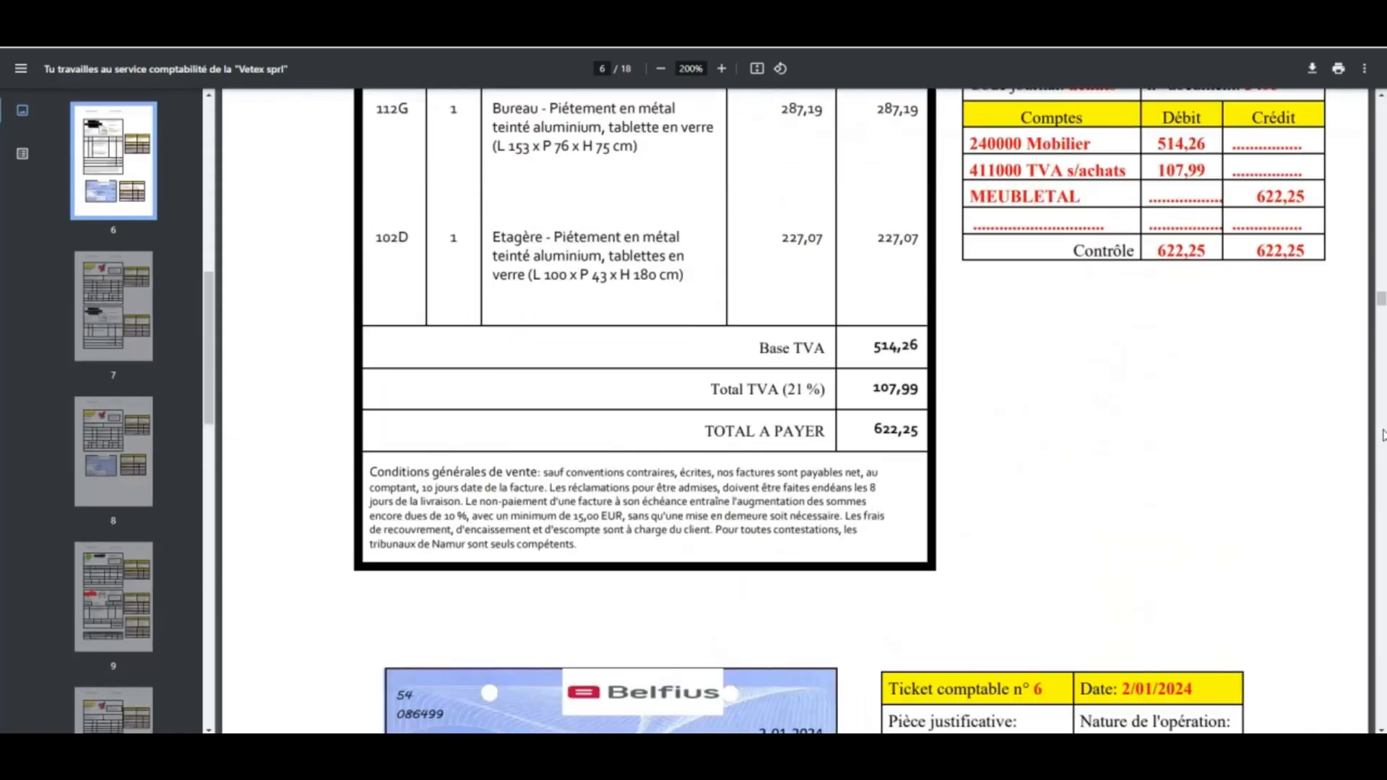
pyautogui.scroll(5, 1035, 443)
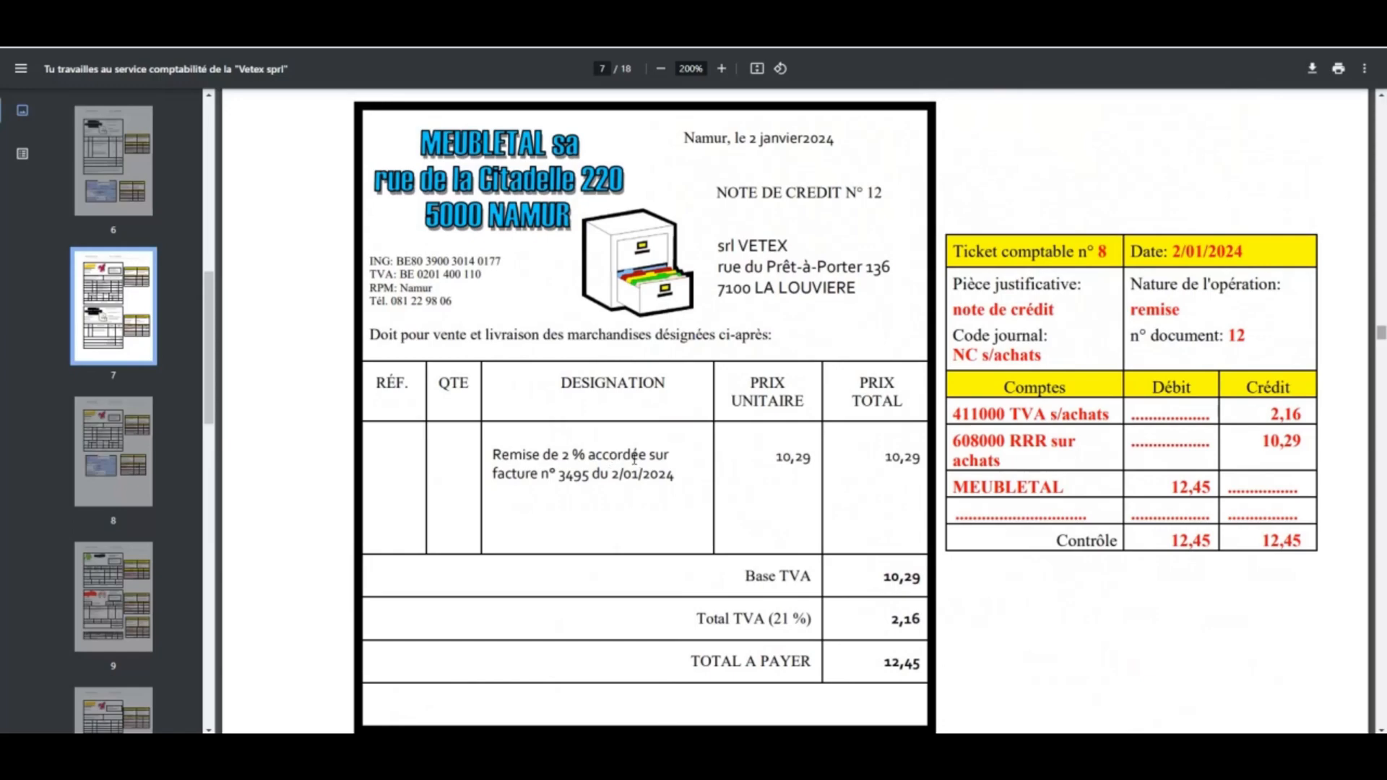
pyautogui.scroll(15, 1235, 275)
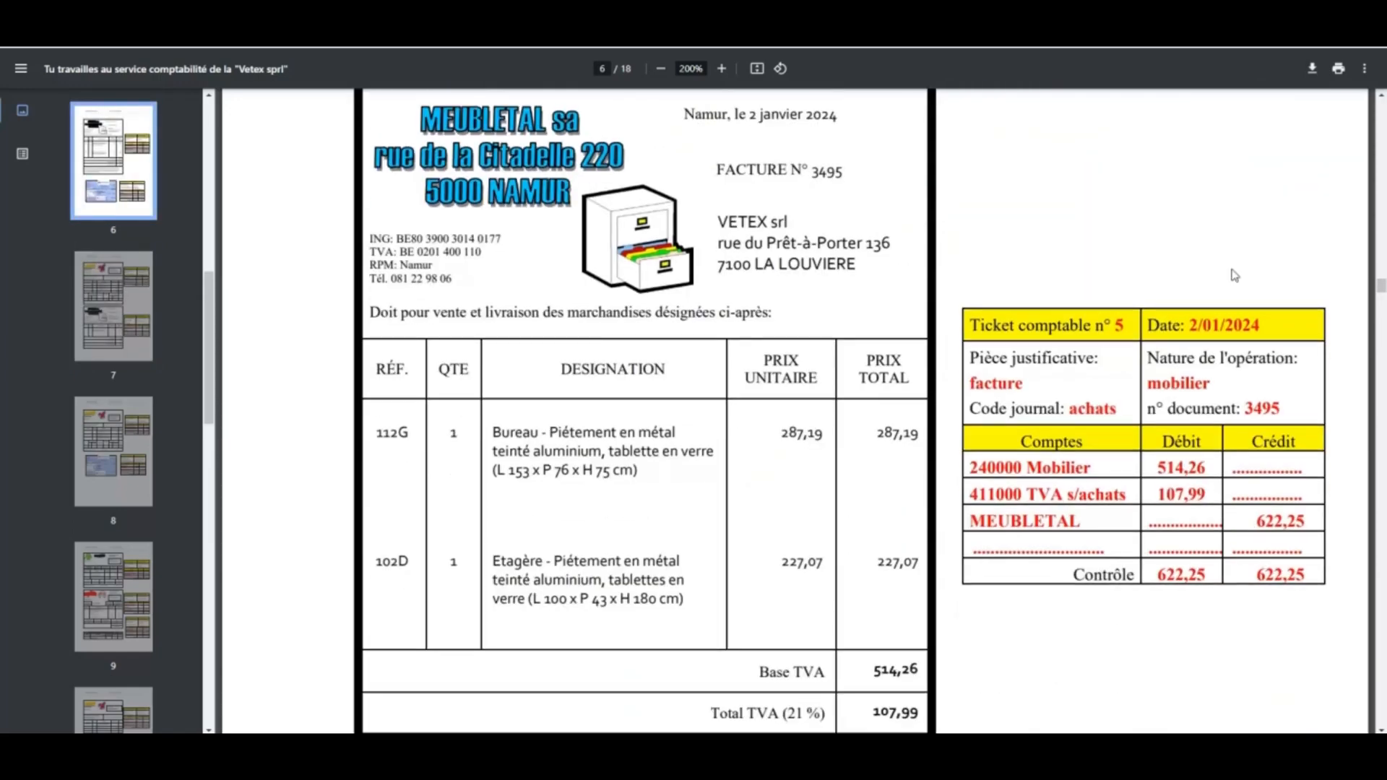
pyautogui.scroll(-1, 505, 374)
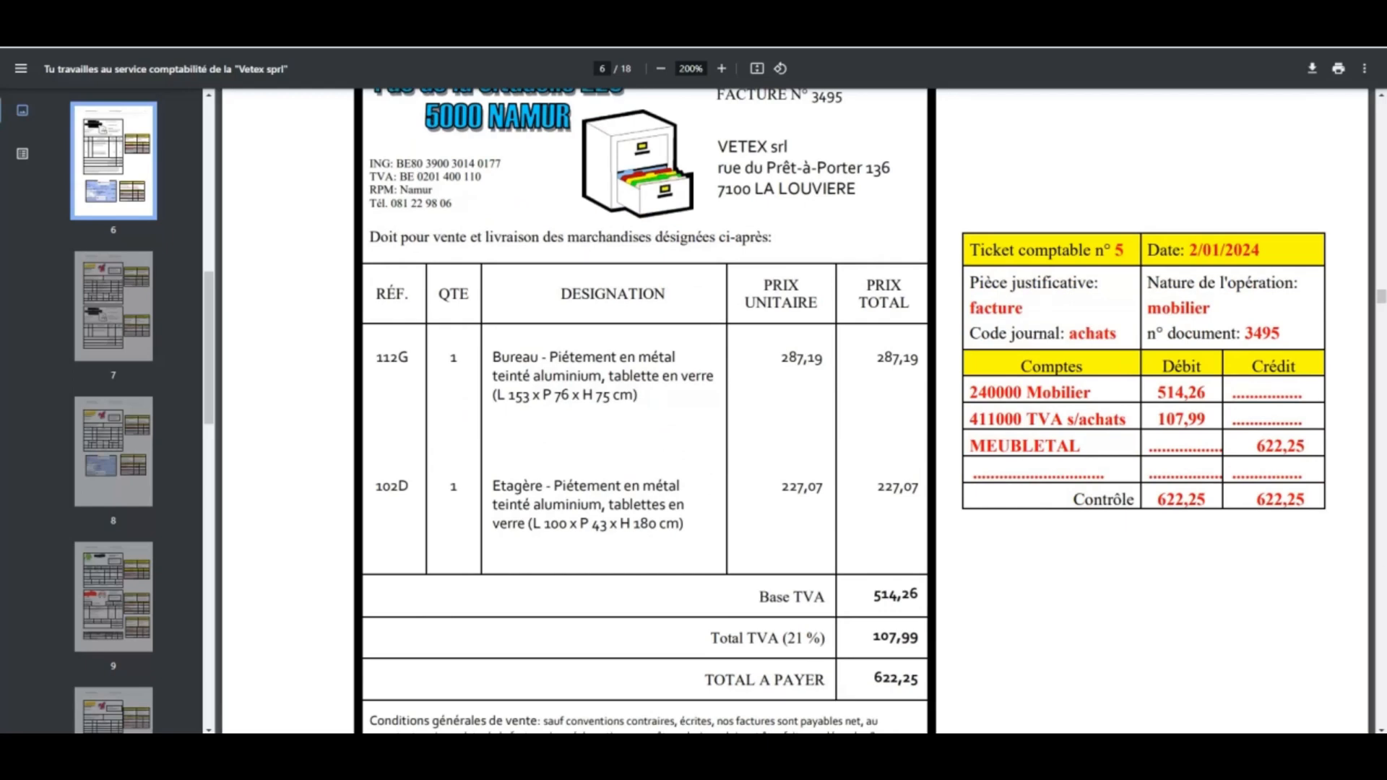
pyautogui.scroll(-16, 1184, 594)
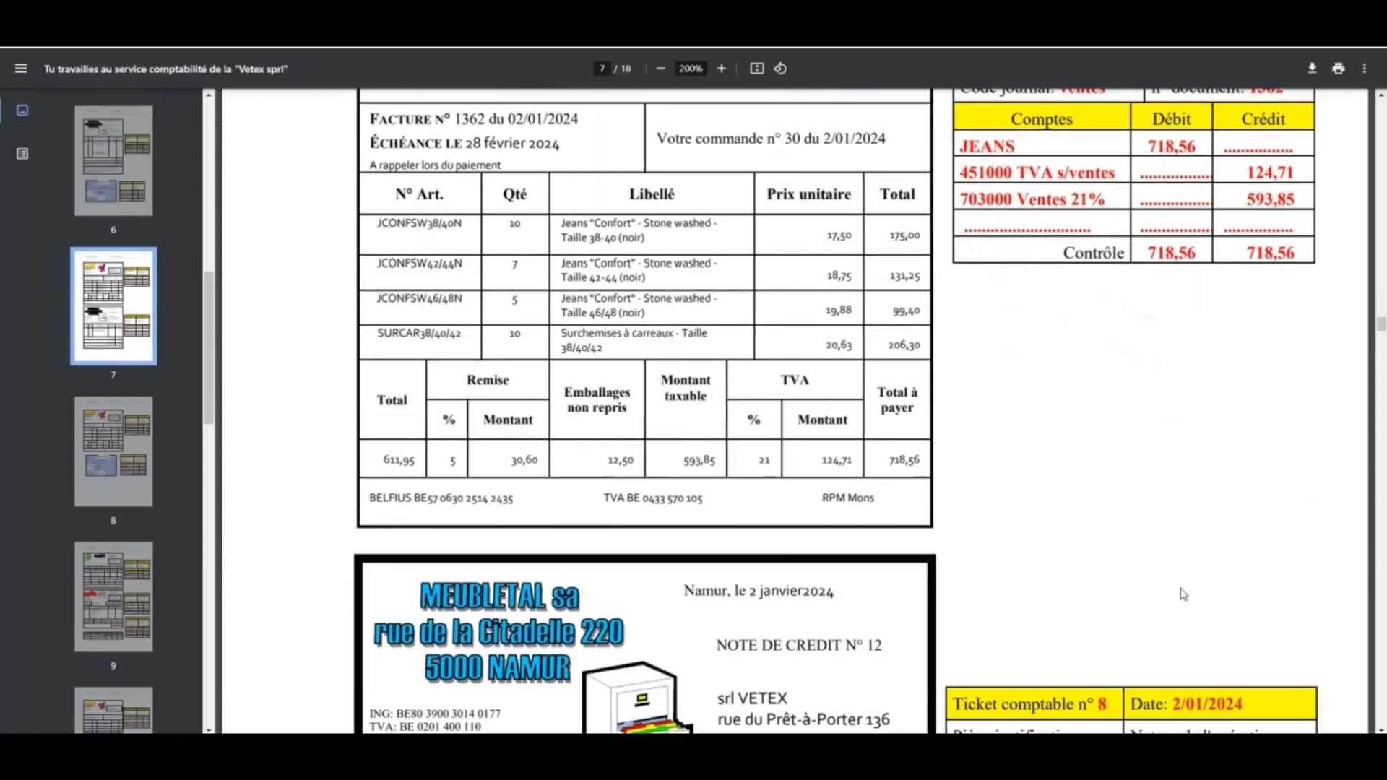
pyautogui.scroll(-6, 1184, 594)
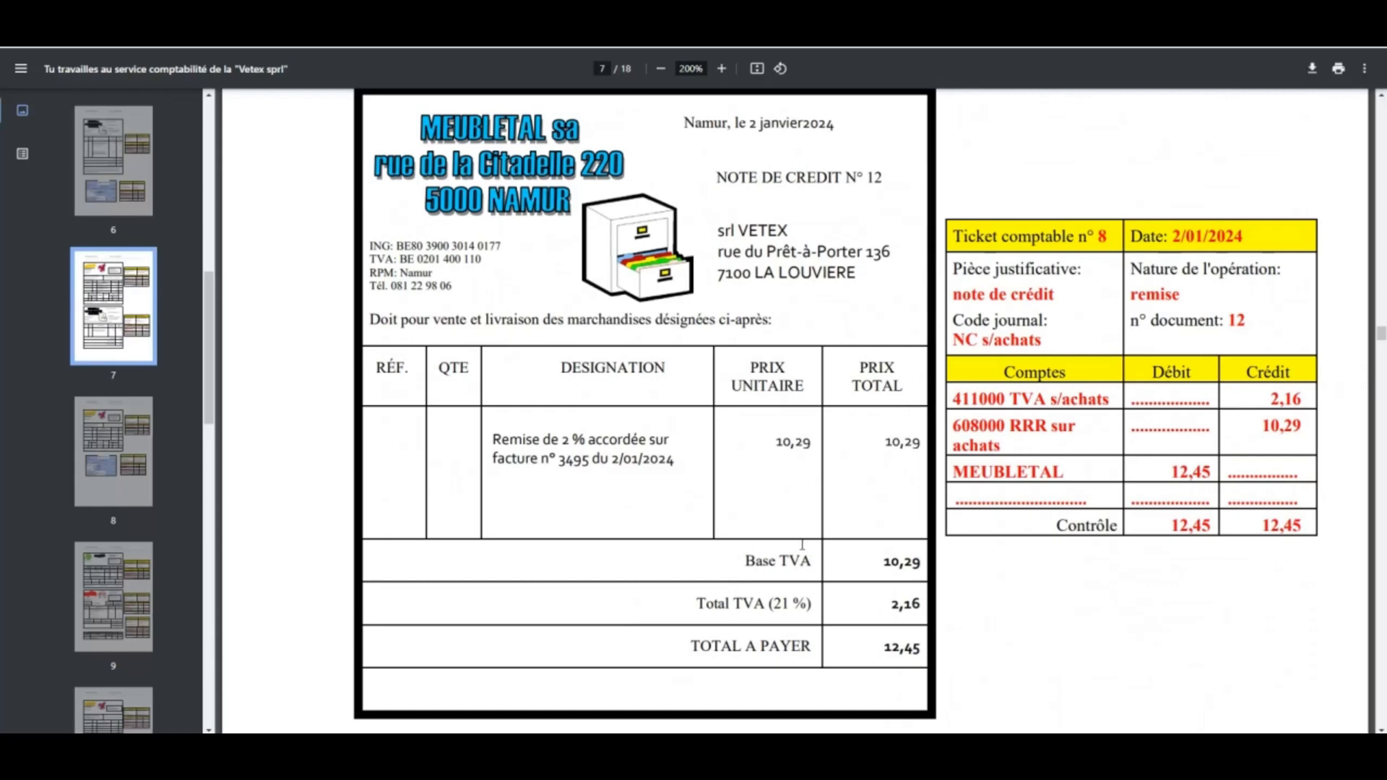
pyautogui.scroll(-10, 795, 543)
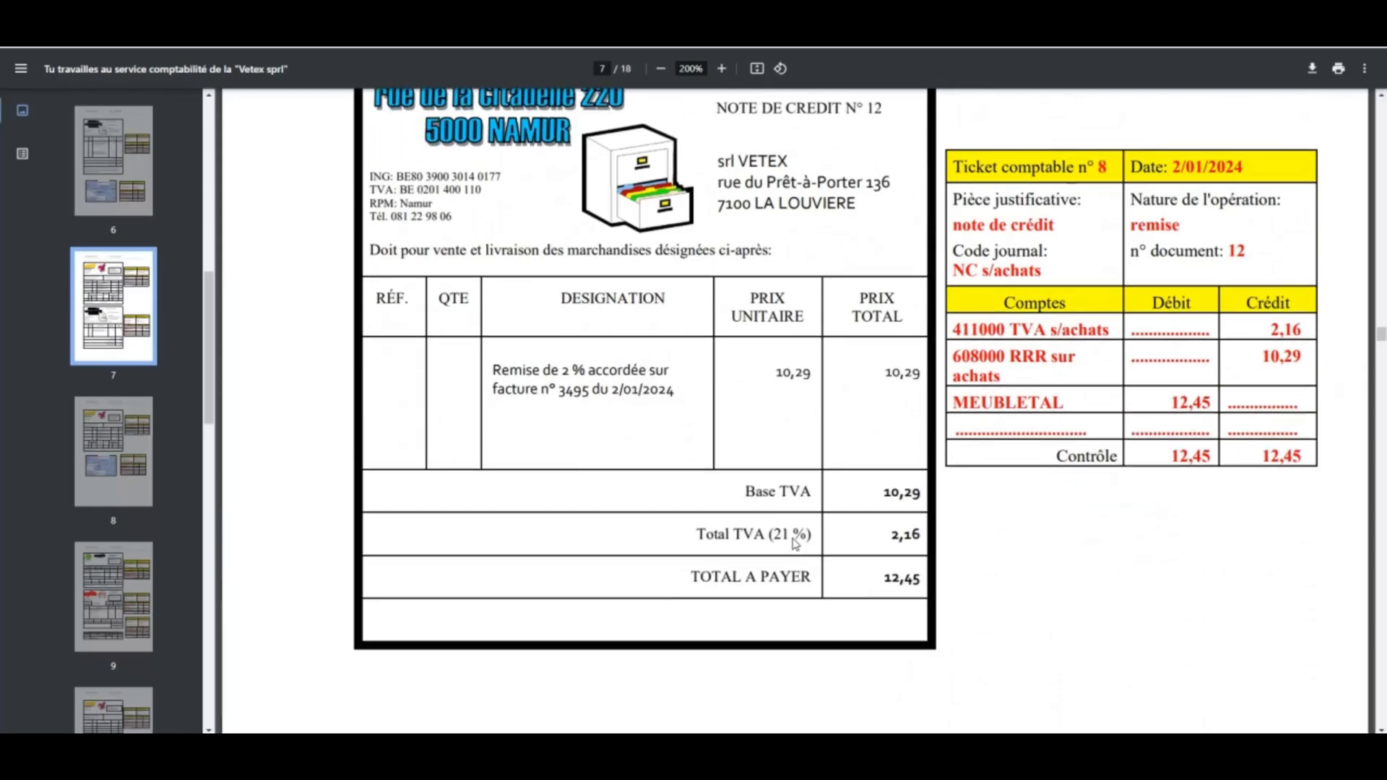
pyautogui.scroll(-20, 817, 520)
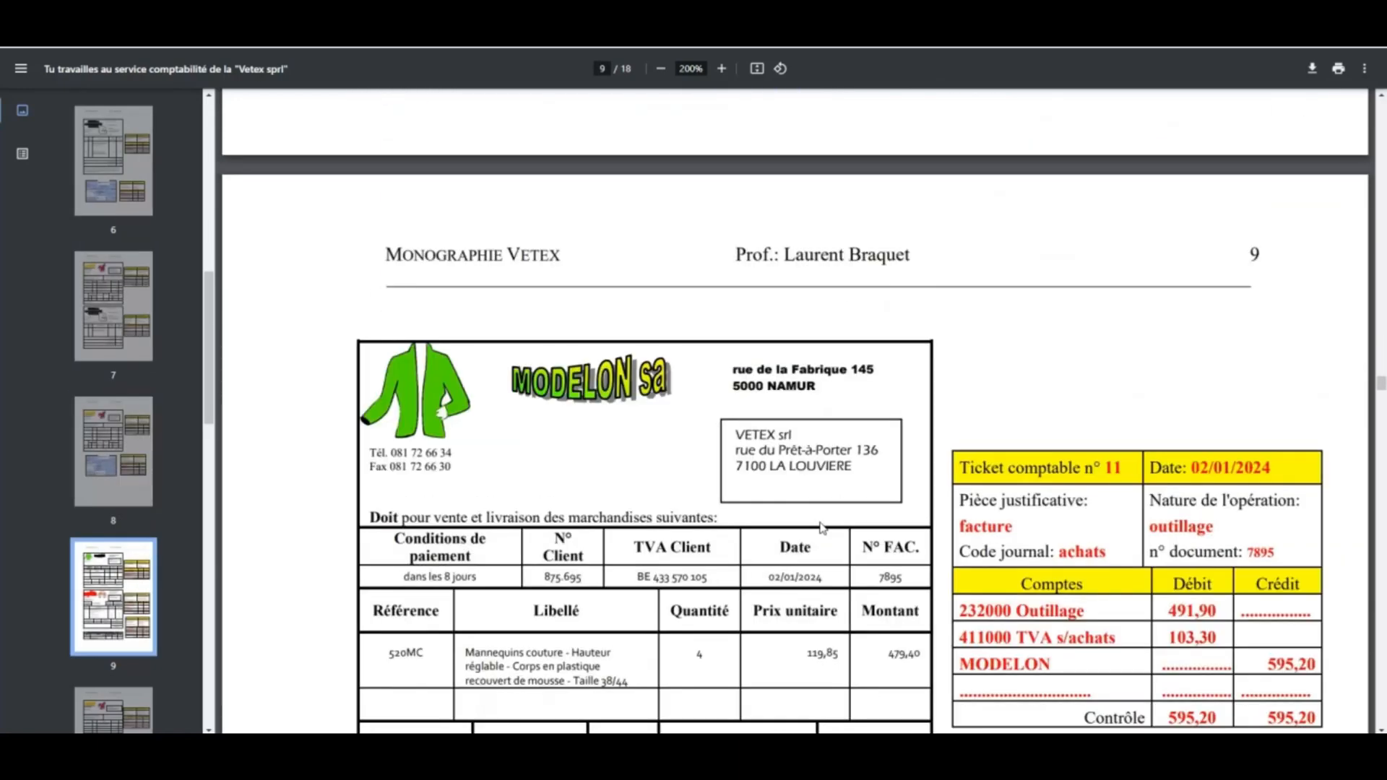
pyautogui.scroll(-15, 823, 529)
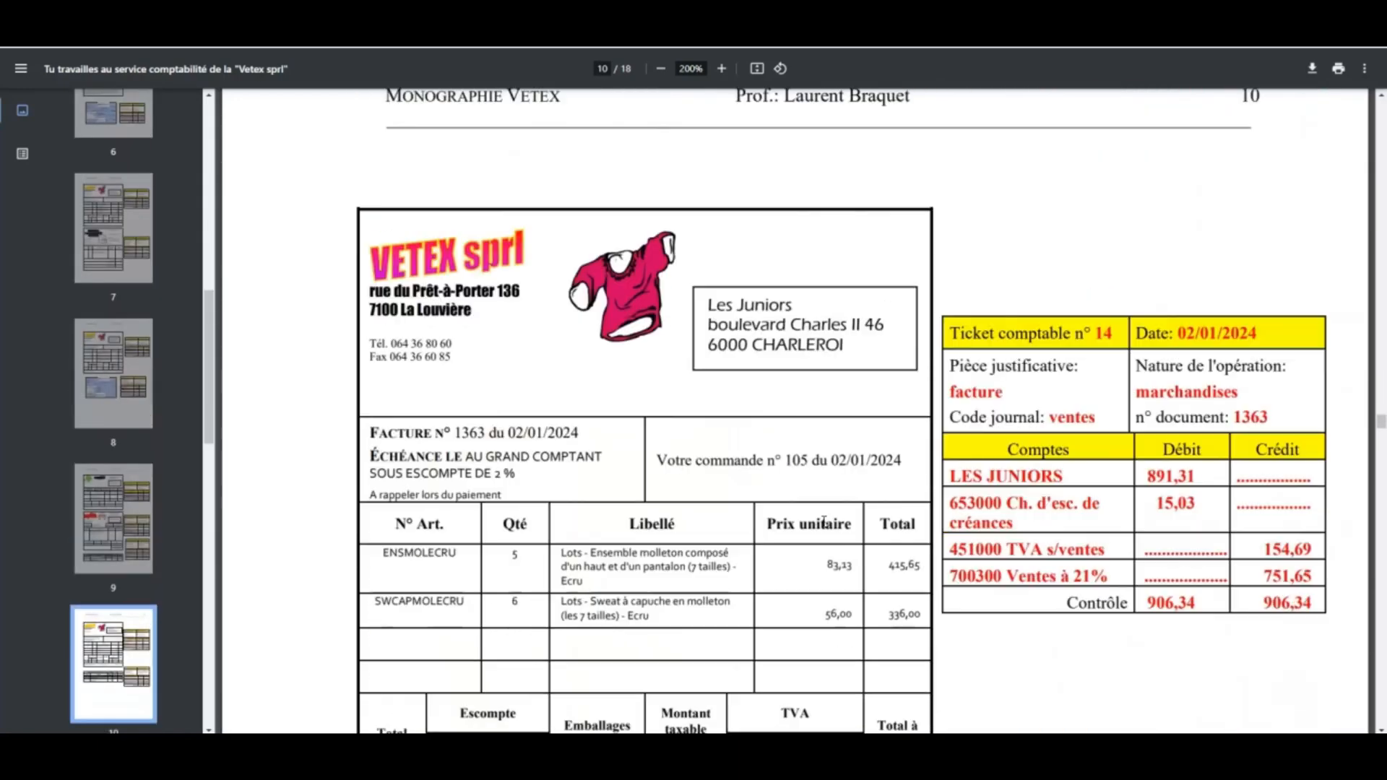
pyautogui.scroll(-15, 824, 522)
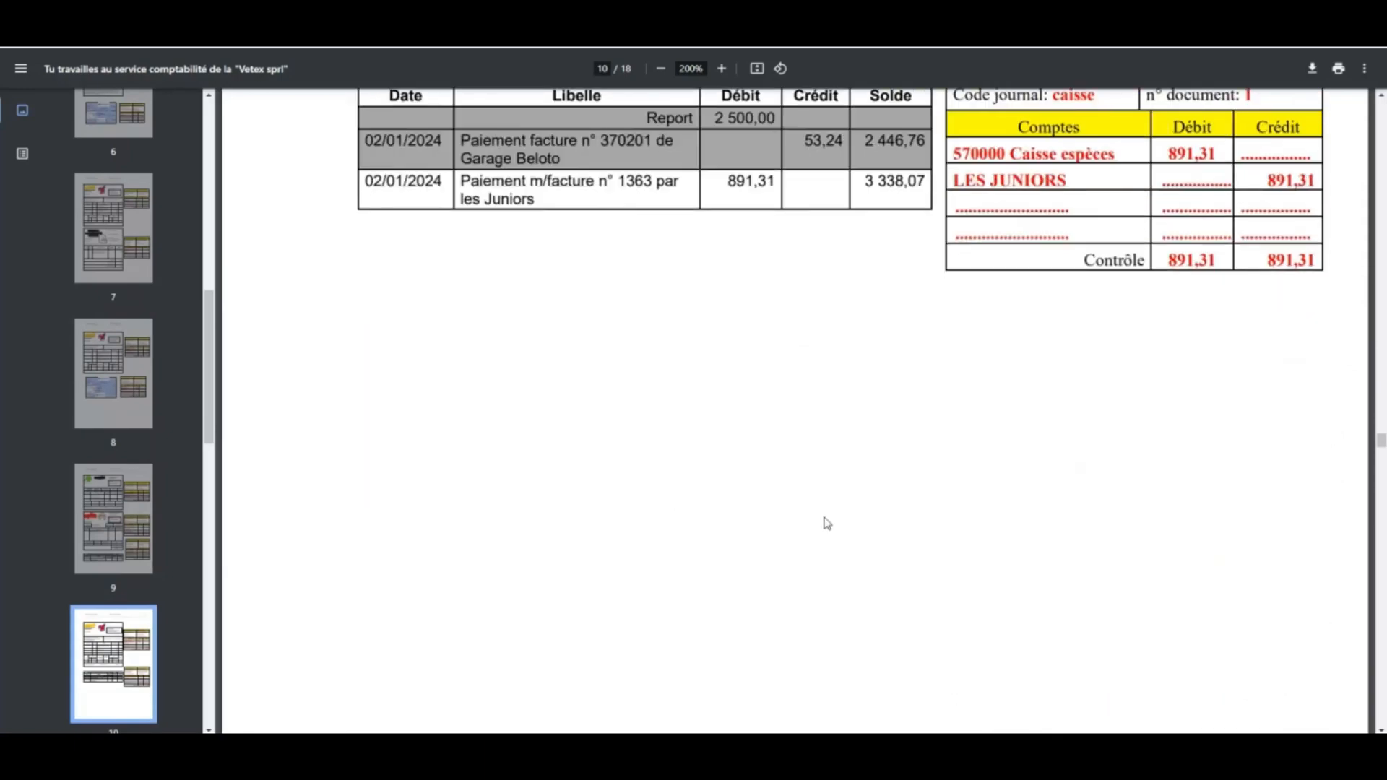
# Switch to Odoo Comptabilité and start a new customer credit note for La Mode de Paris.
pyautogui.hotkey('alt', 'Tab')
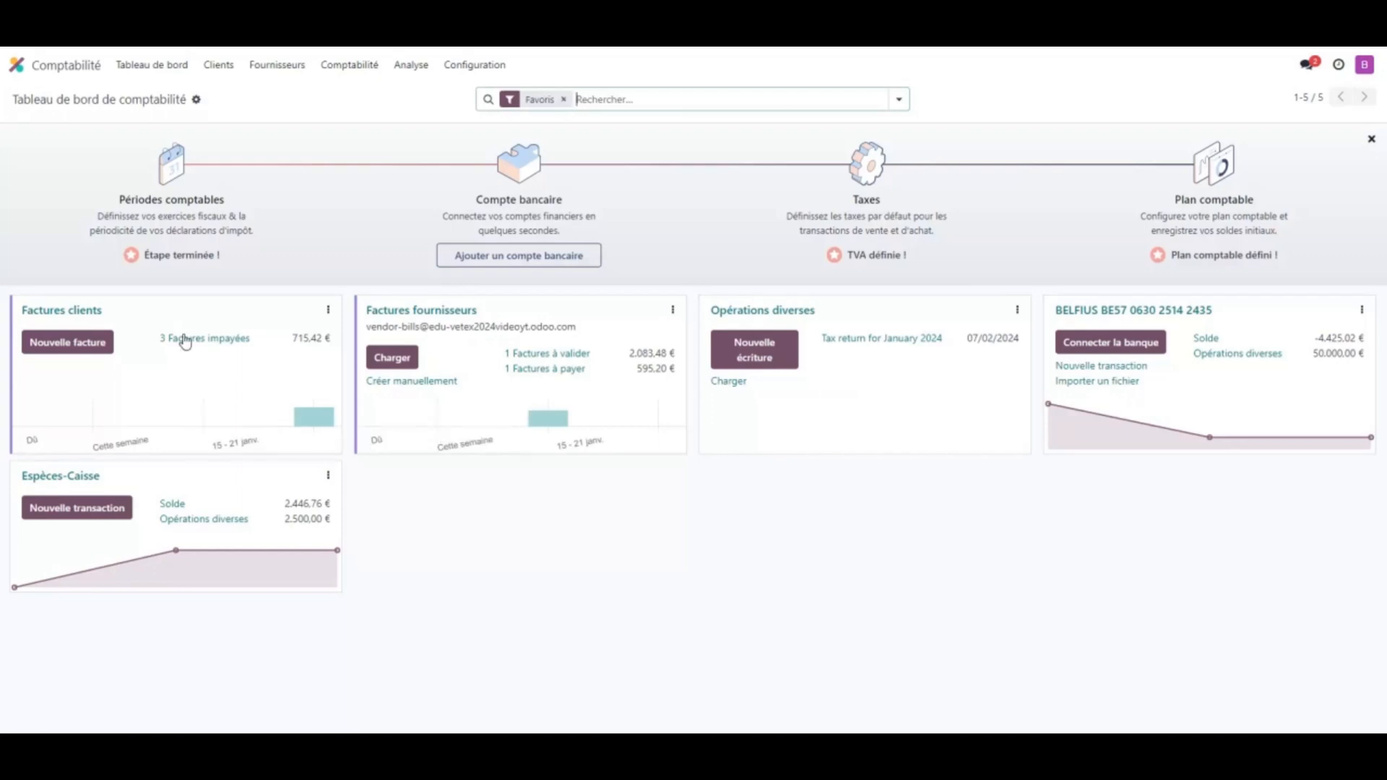
pyautogui.click(220, 70)
pyautogui.click(256, 116)
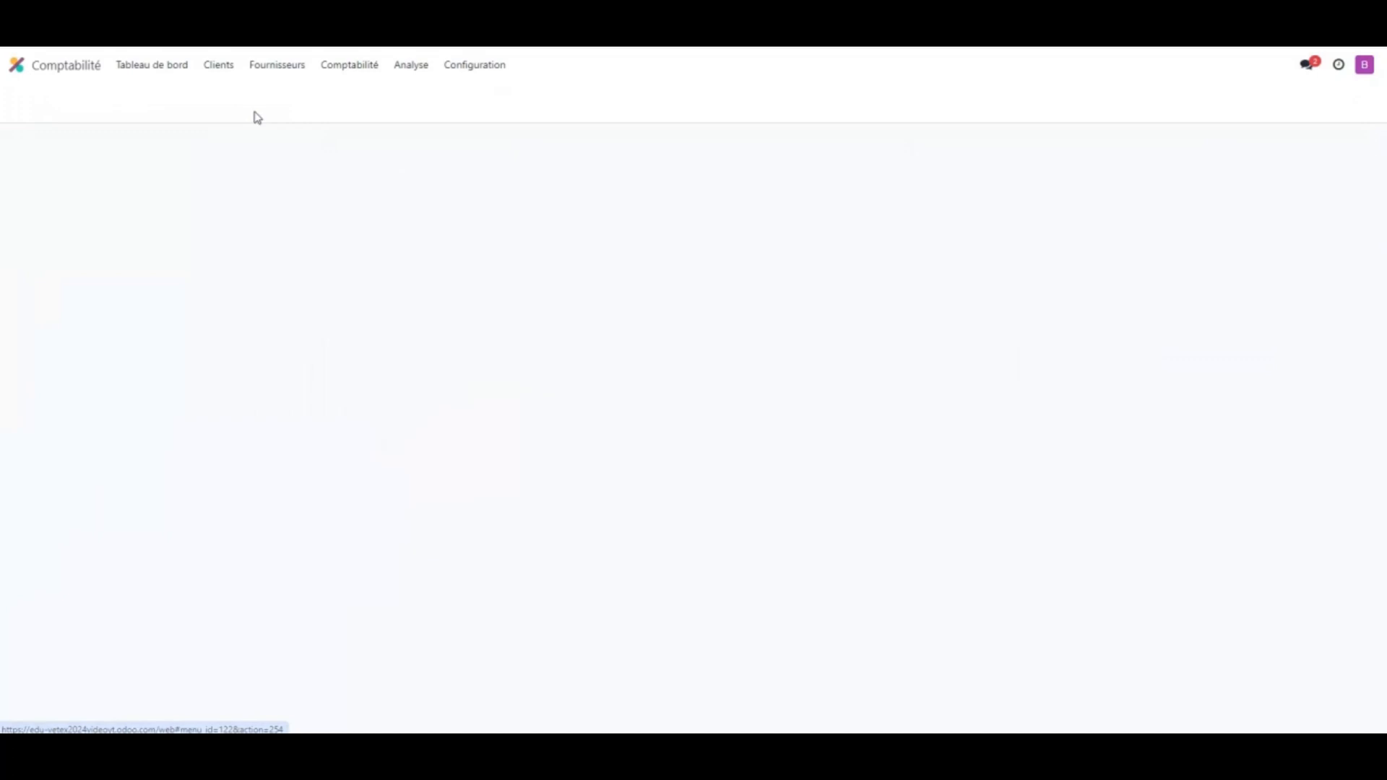
pyautogui.click(36, 101)
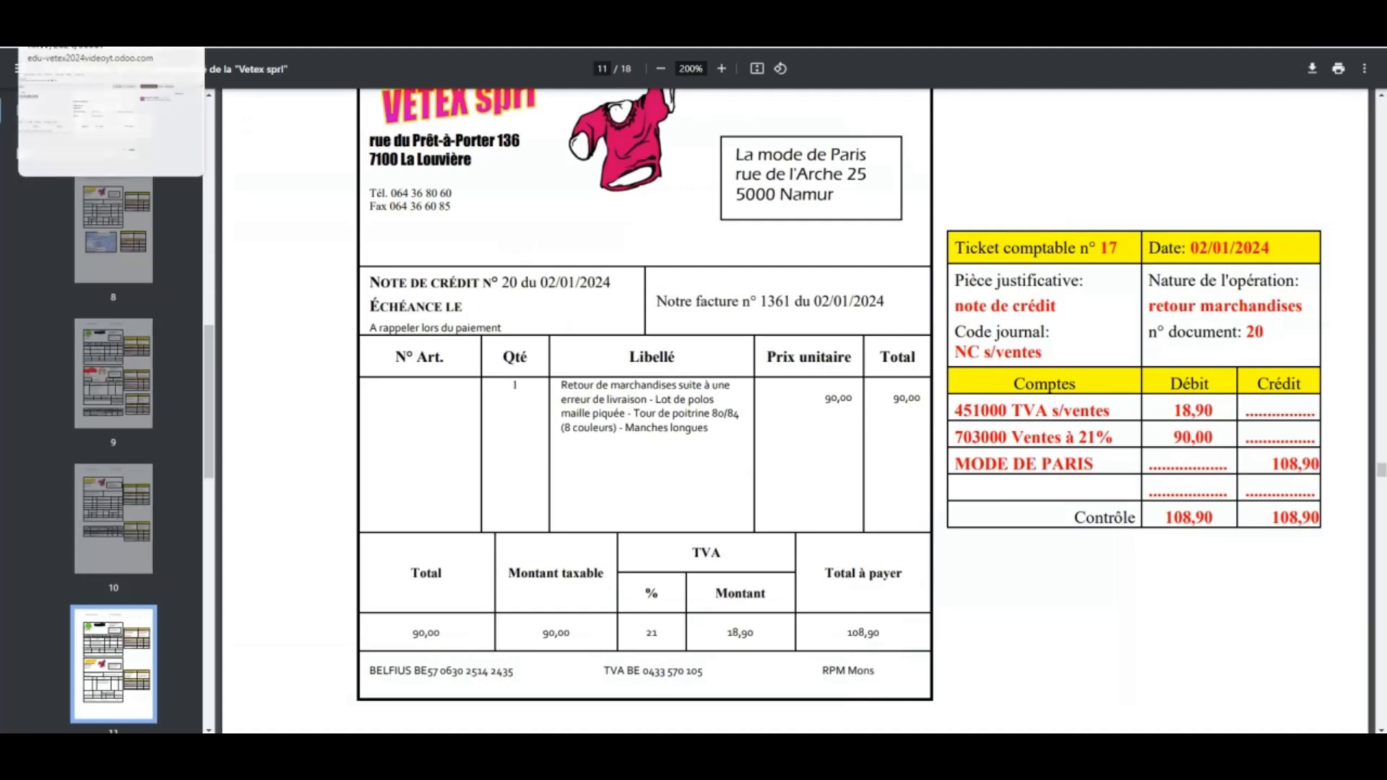
pyautogui.click(101, 14)
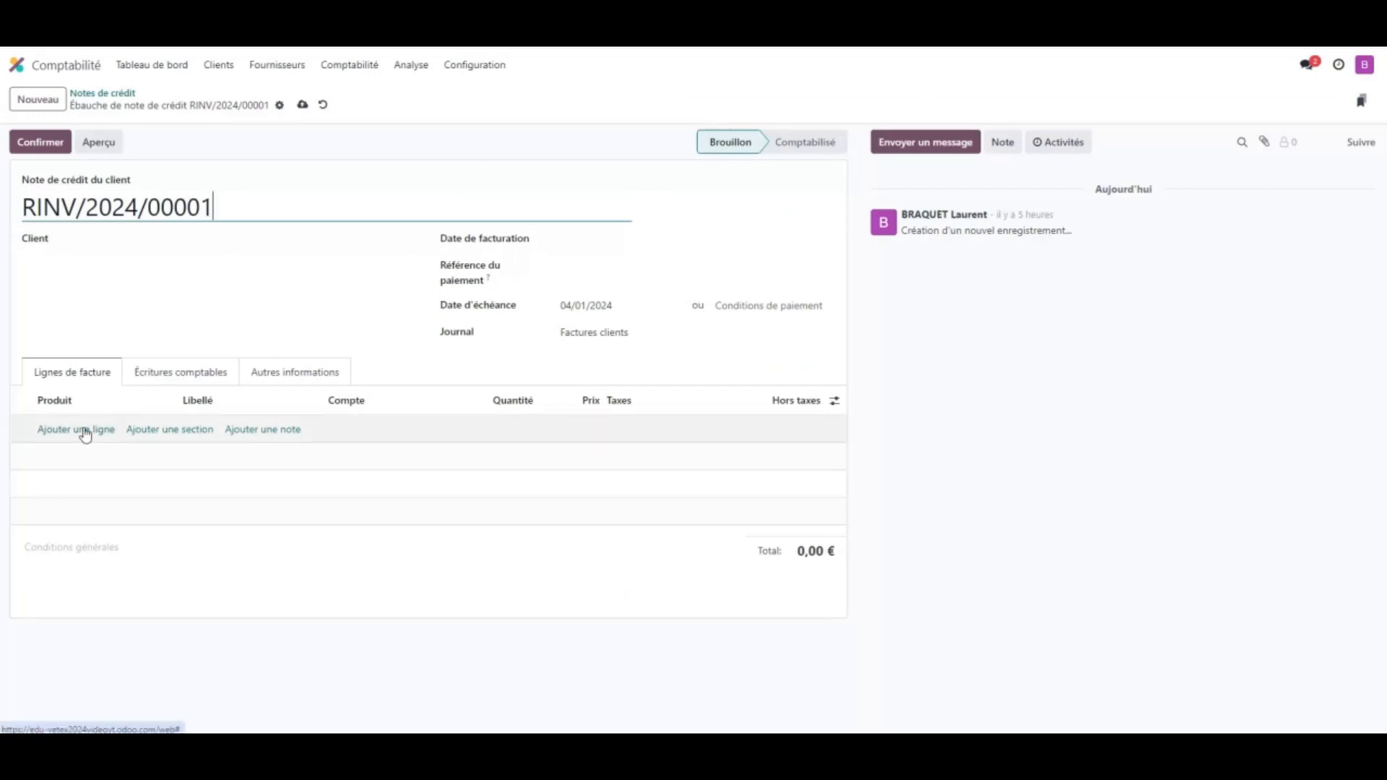
pyautogui.click(114, 235)
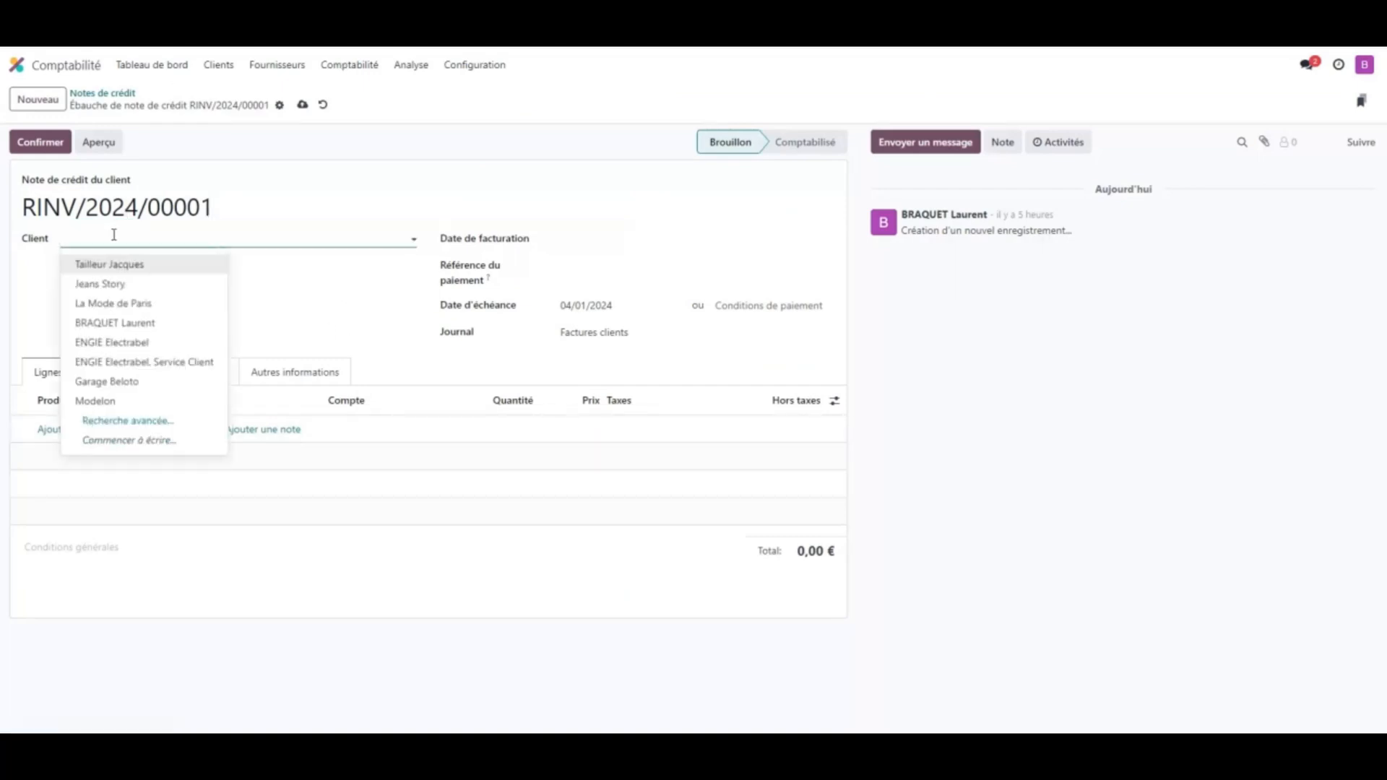
pyautogui.click(133, 303)
# Add a credit note line priced at 60 with 21% tax and set the payment reference to 20.
pyautogui.click(85, 431)
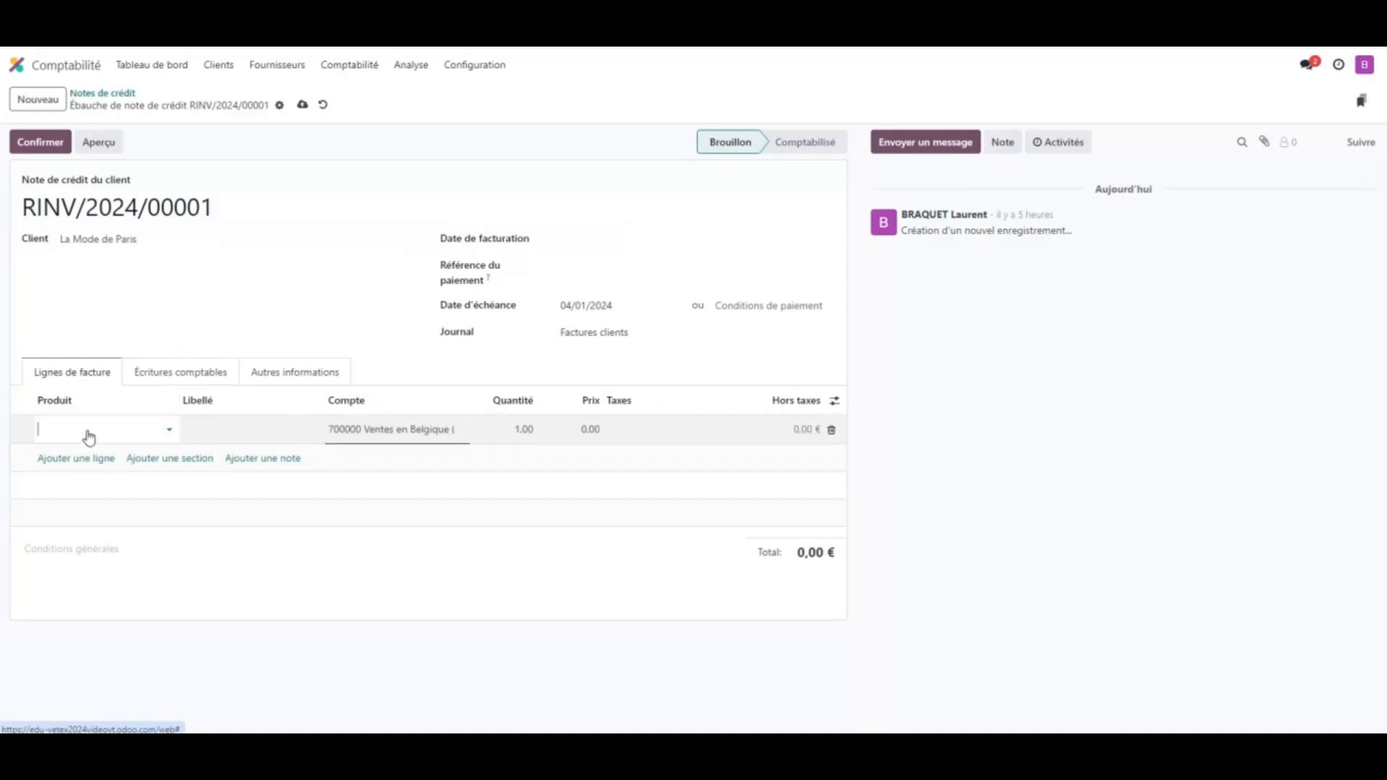
pyautogui.click(586, 429)
pyautogui.write('6')
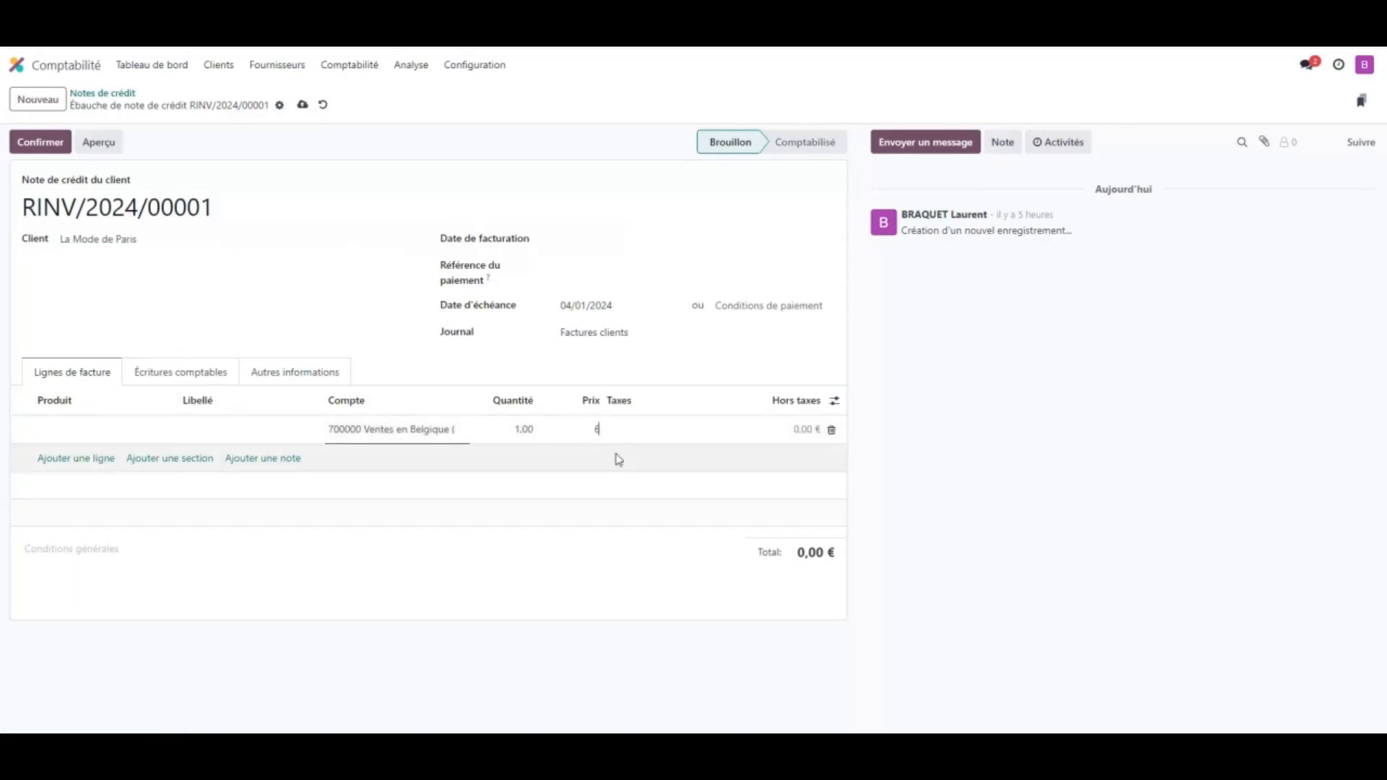
pyautogui.write('0')
pyautogui.click(653, 430)
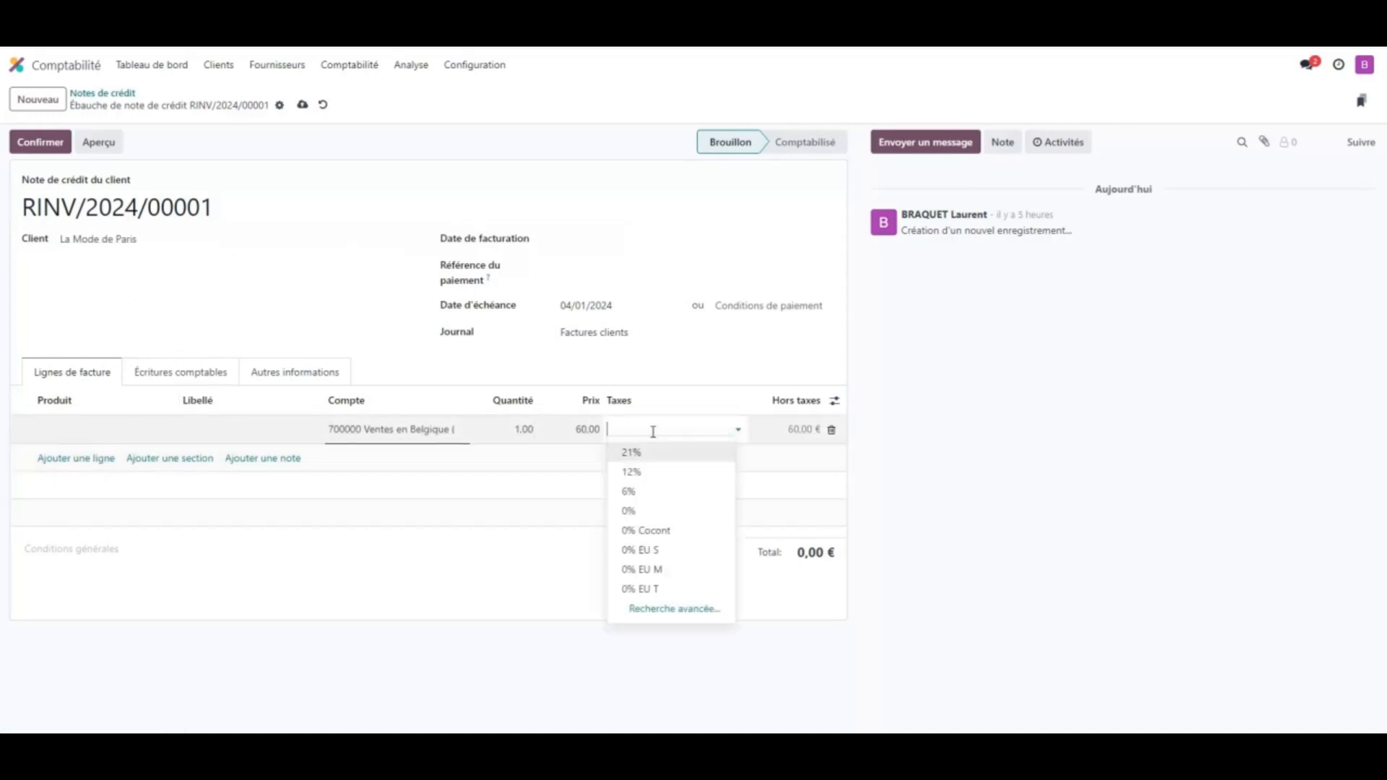
pyautogui.write('21')
pyautogui.click(648, 454)
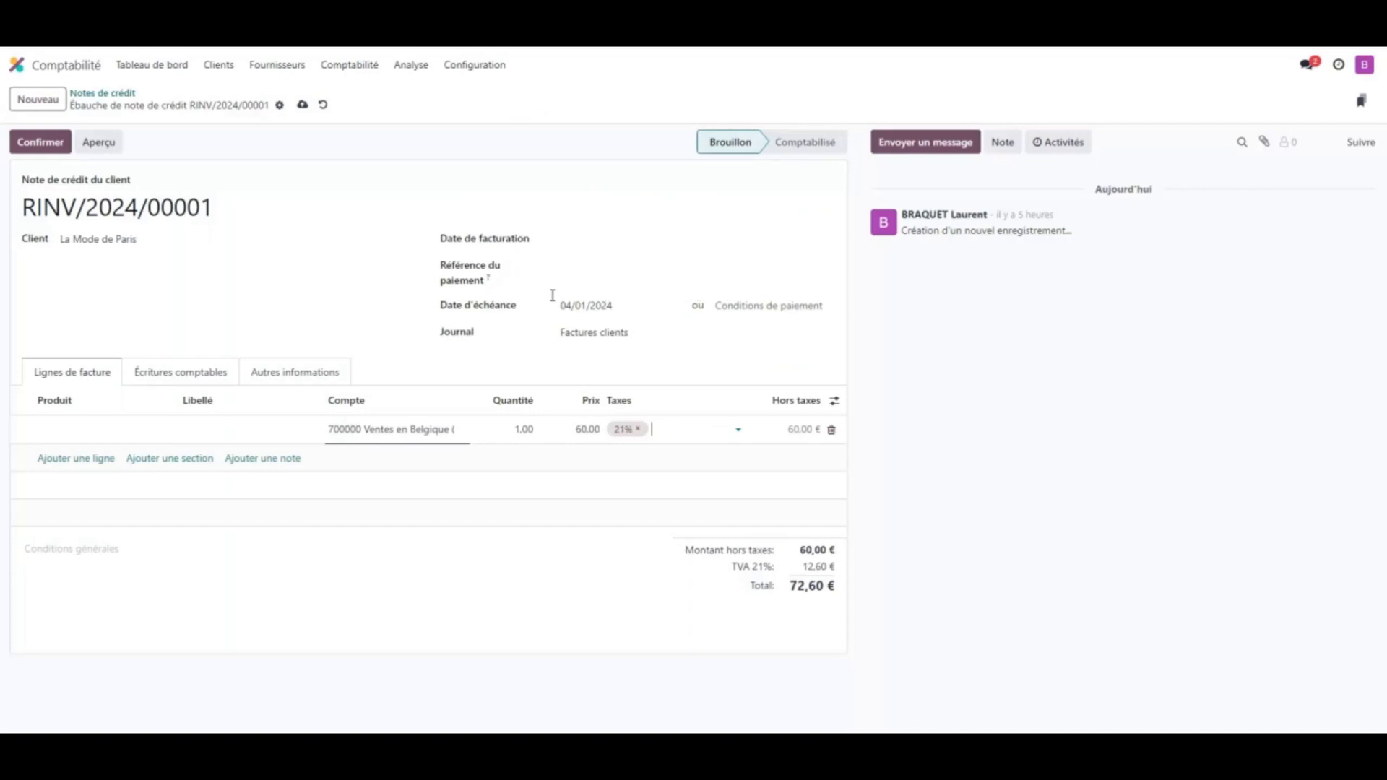
pyautogui.click(613, 263)
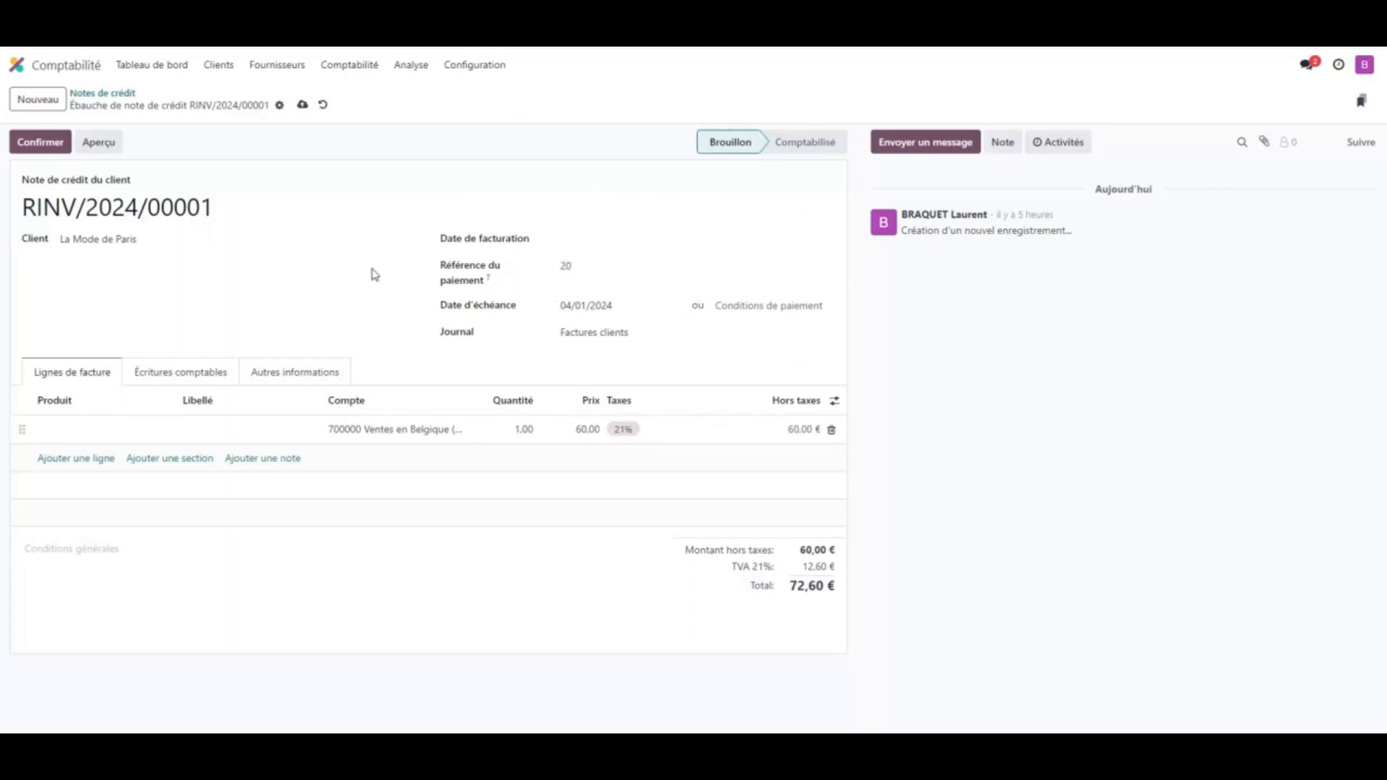
# Display the credit note's accounting entries and compare their tax grids with boxes 49 and 64 of the VAT return form.
pyautogui.click(171, 372)
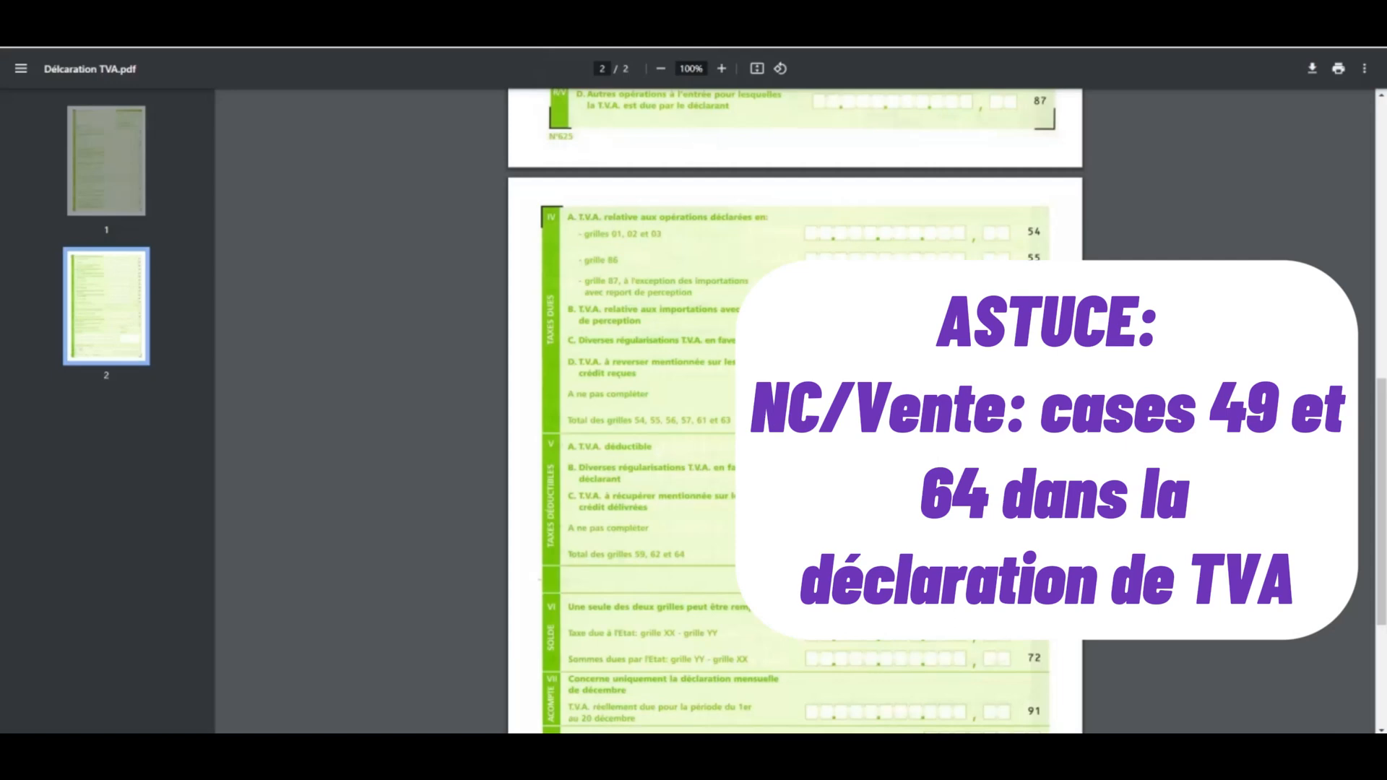
pyautogui.scroll(8, 795, 412)
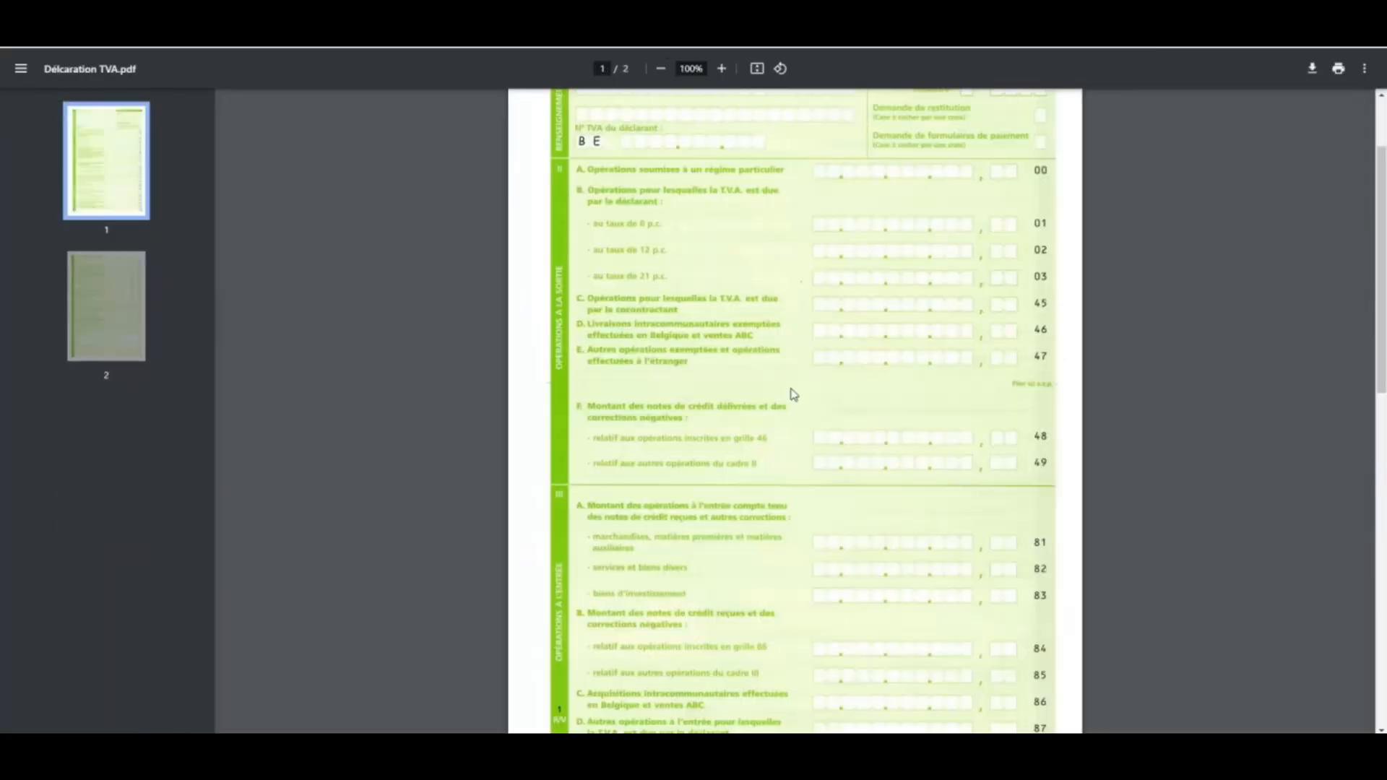
pyautogui.scroll(-15, 795, 394)
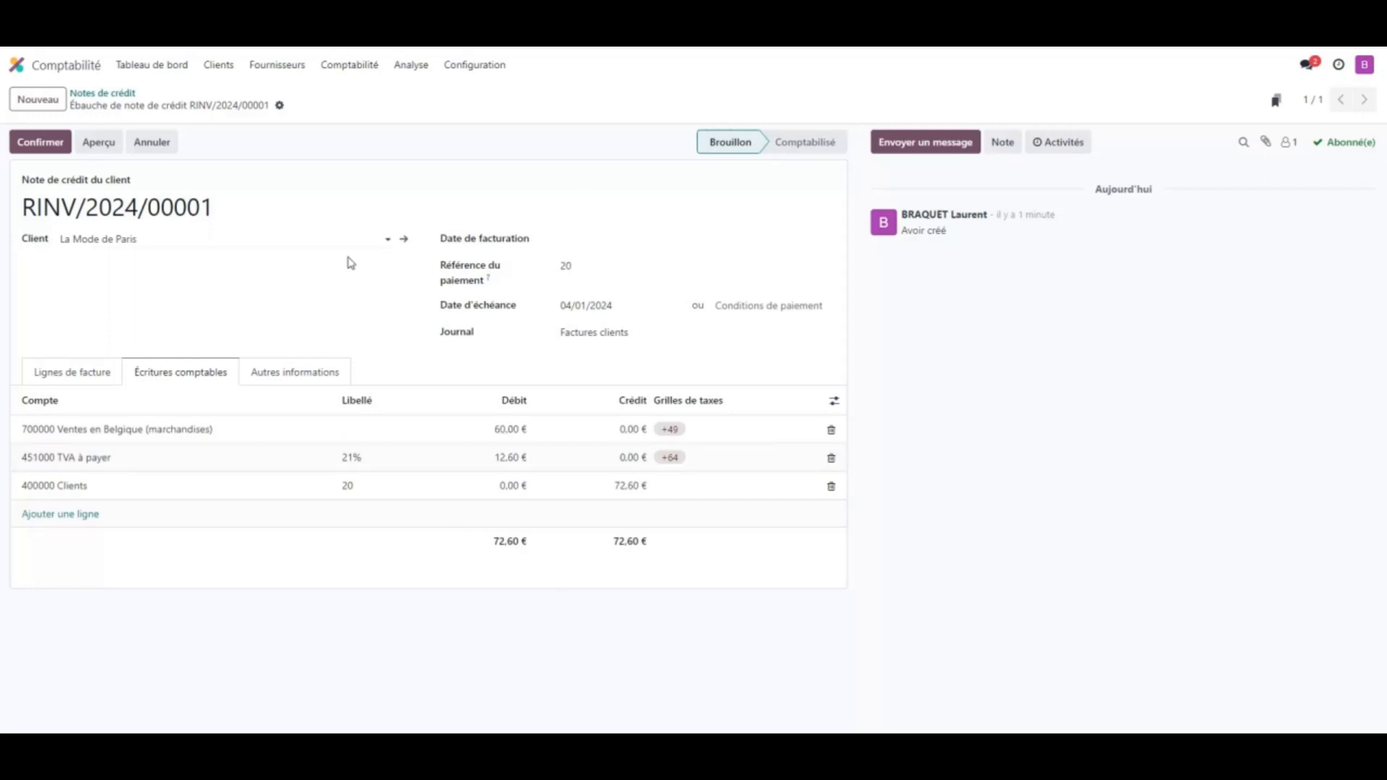
# Cancel the La Mode de Paris credit note, reset it to draft and delete it.
pyautogui.click(219, 64)
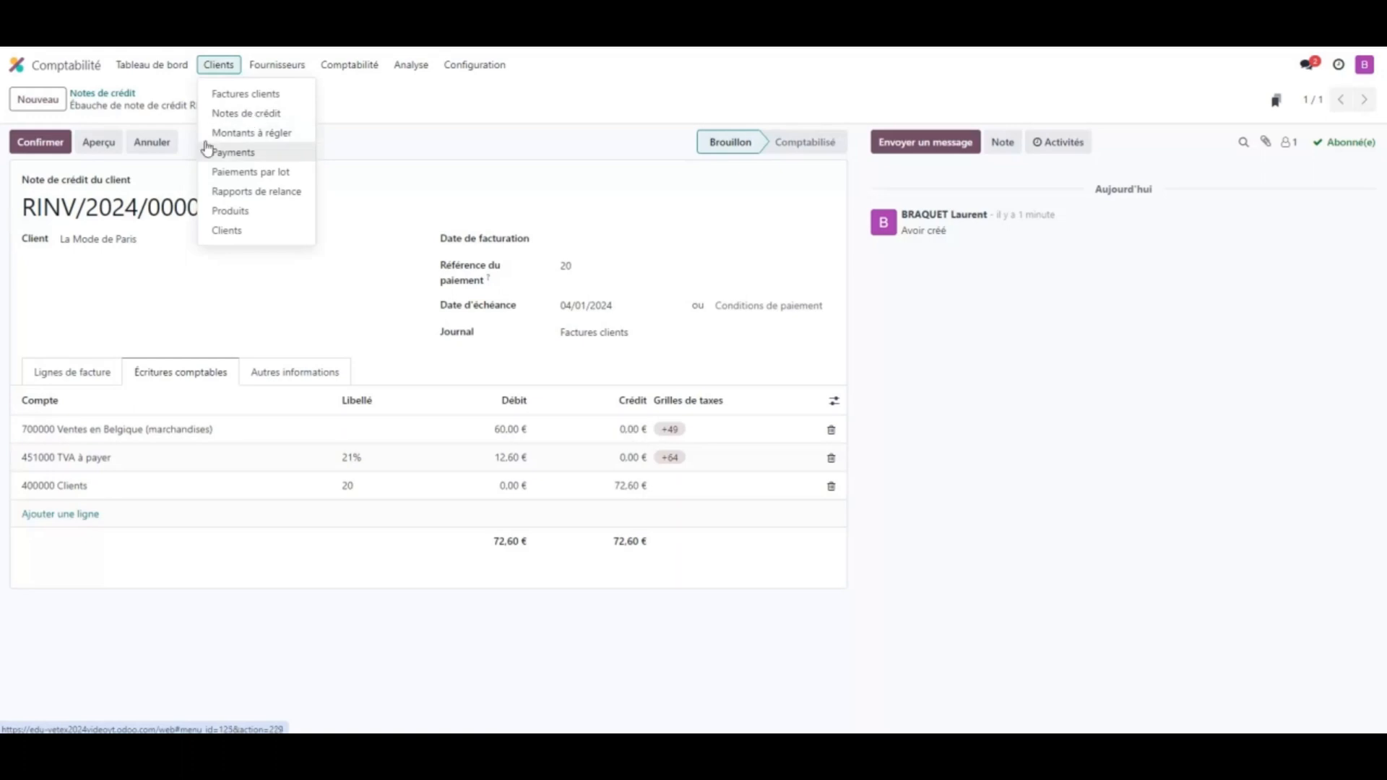
pyautogui.click(149, 143)
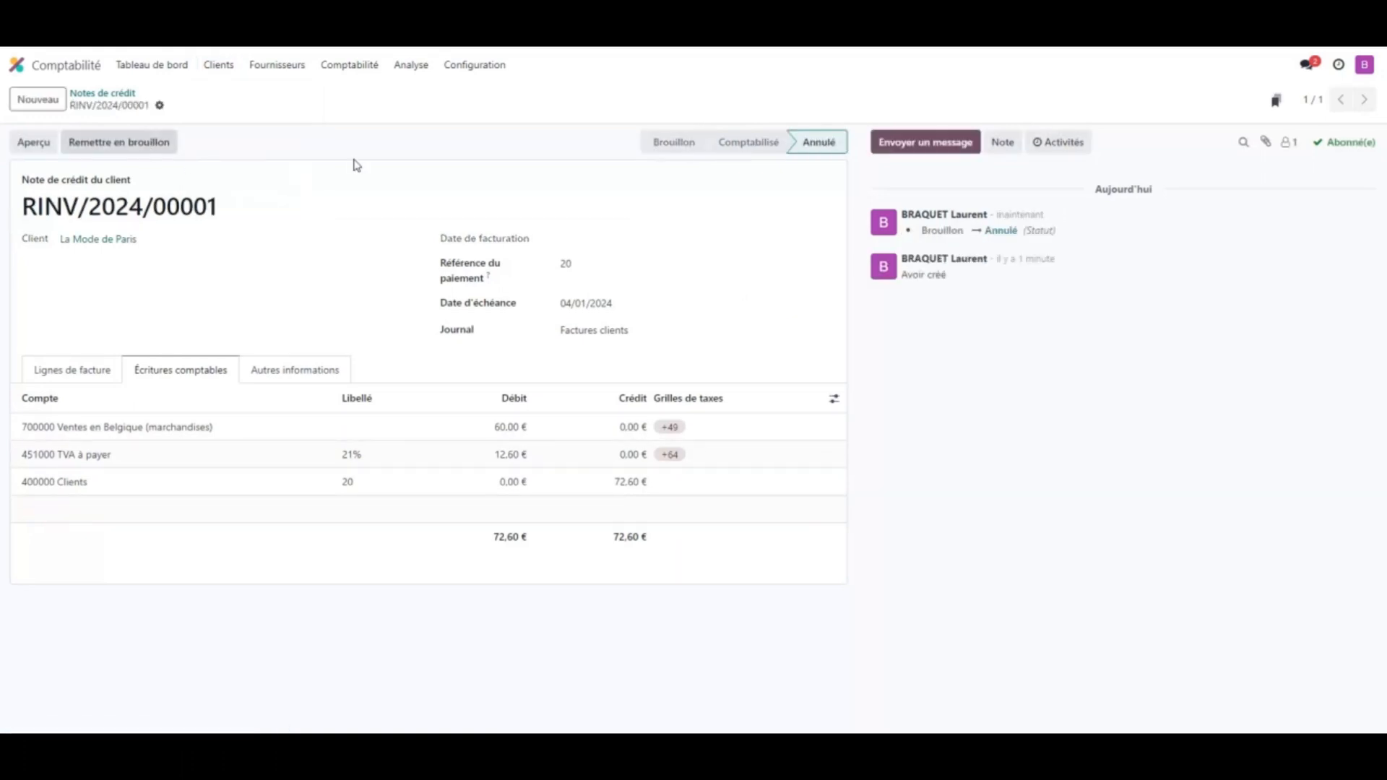
pyautogui.click(118, 141)
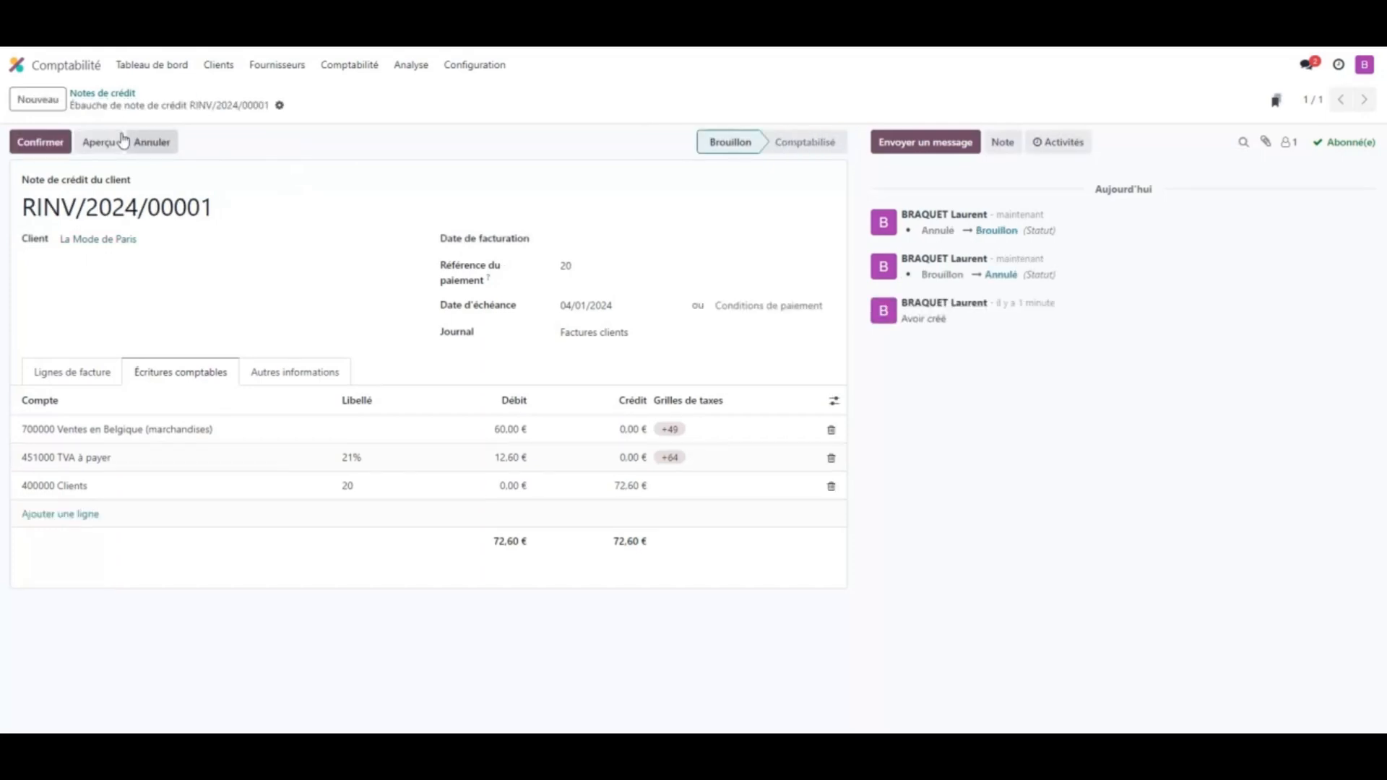
pyautogui.click(280, 107)
pyautogui.click(329, 182)
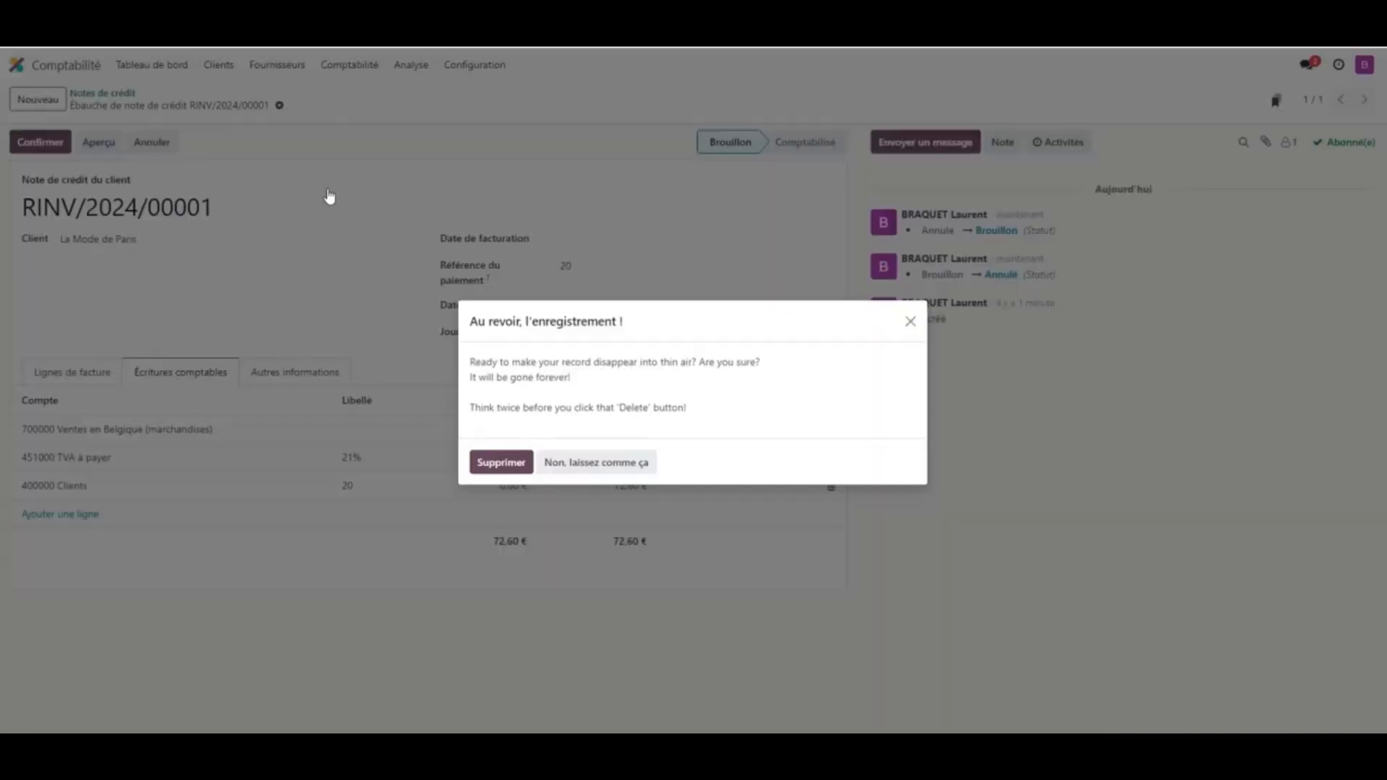
pyautogui.press('Escape')
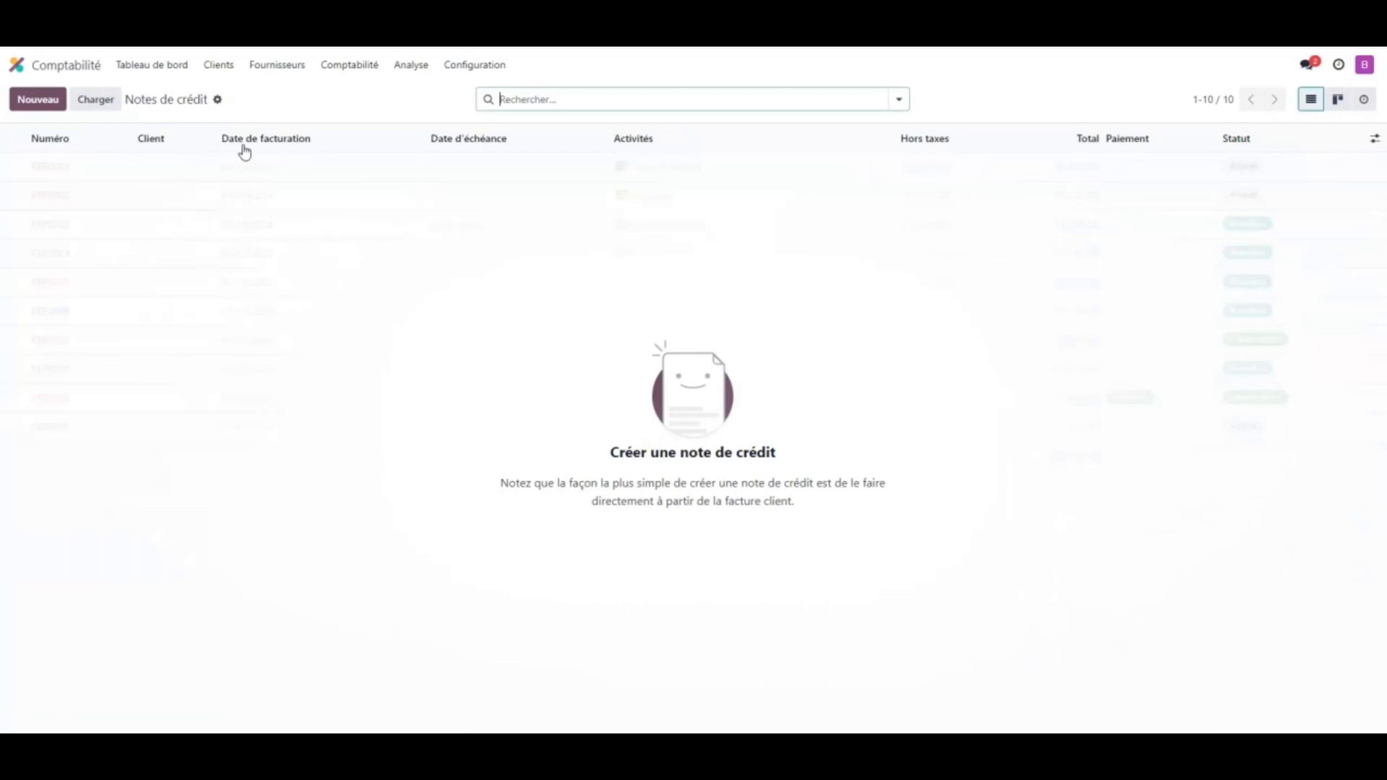
# Open the customer invoice of La Mode de Paris and check it against credit note no. 20 in the Vetex PDF.
pyautogui.click(219, 64)
pyautogui.click(237, 94)
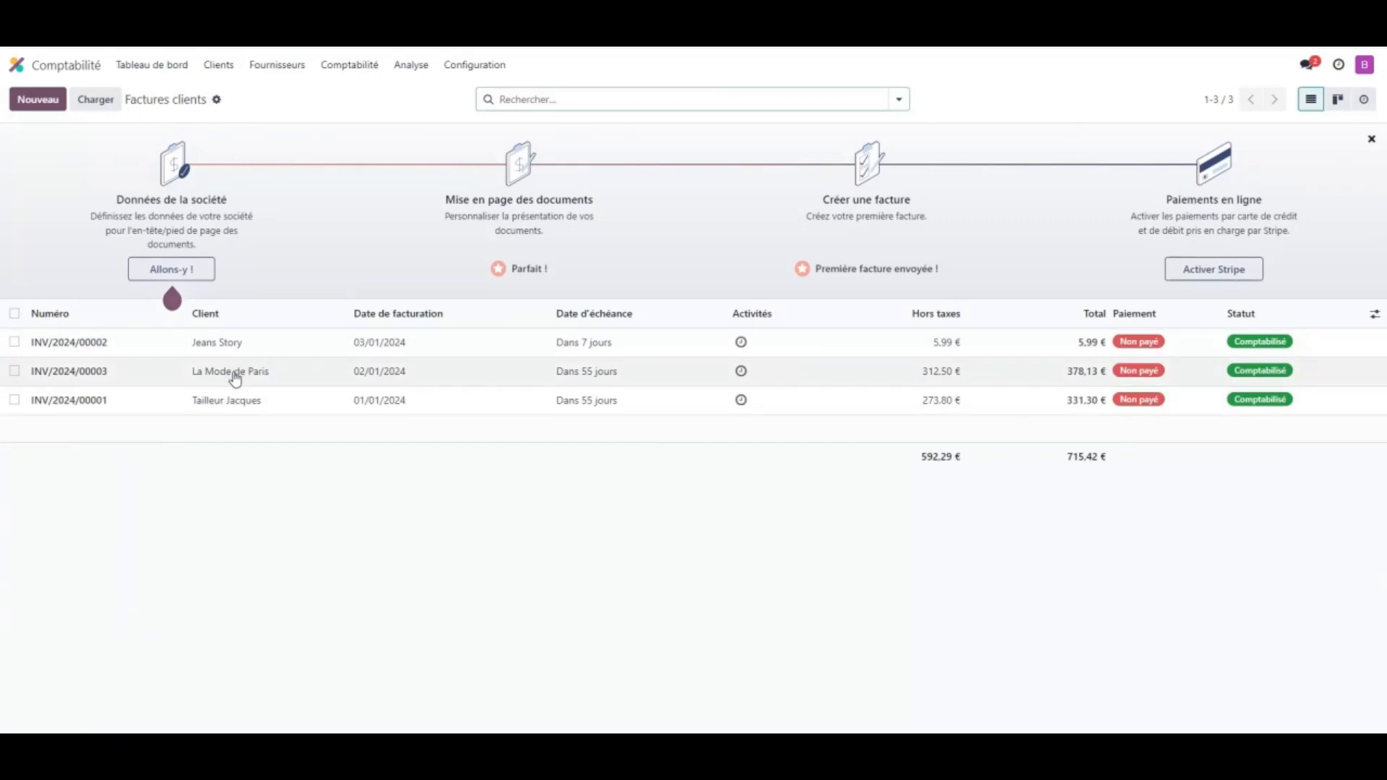
pyautogui.click(235, 379)
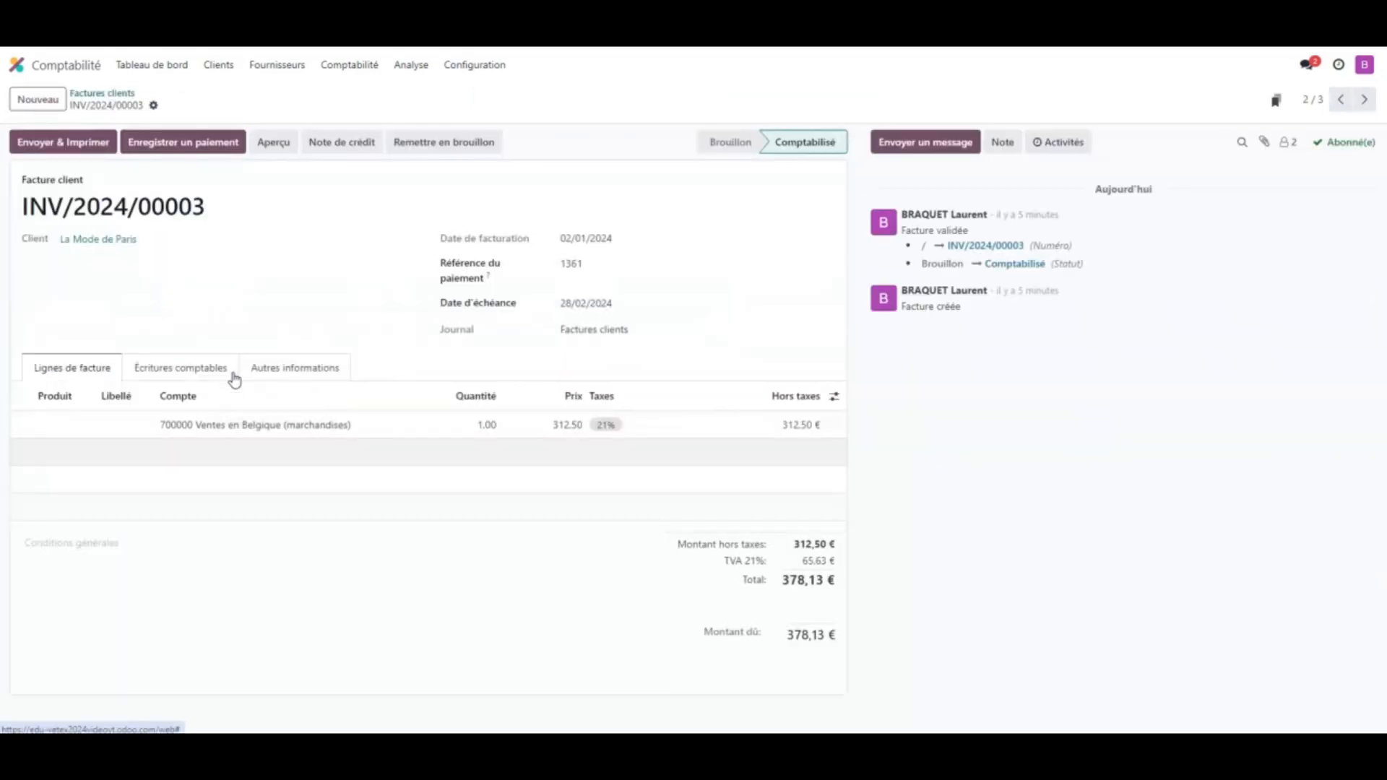
pyautogui.hotkey('alt', 'Tab')
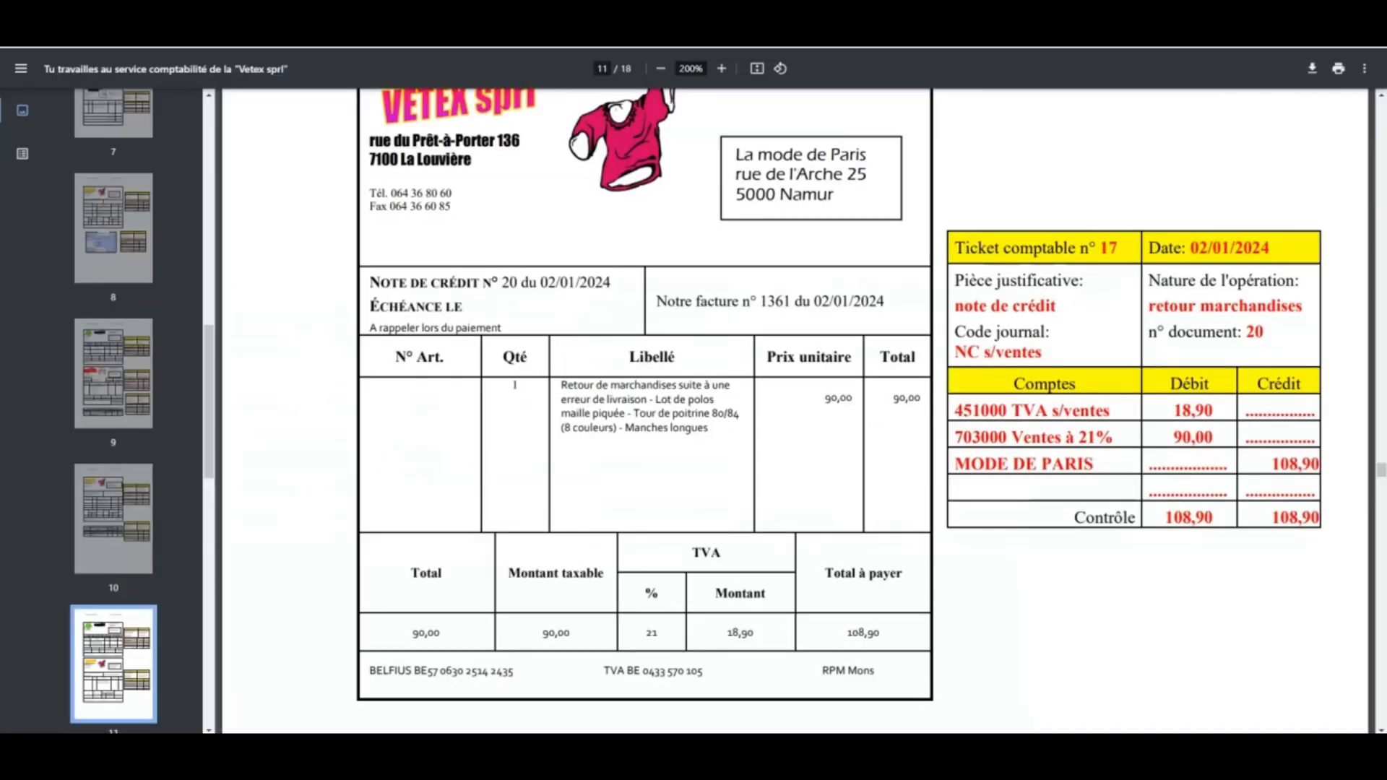
pyautogui.hotkey('alt', 'Tab')
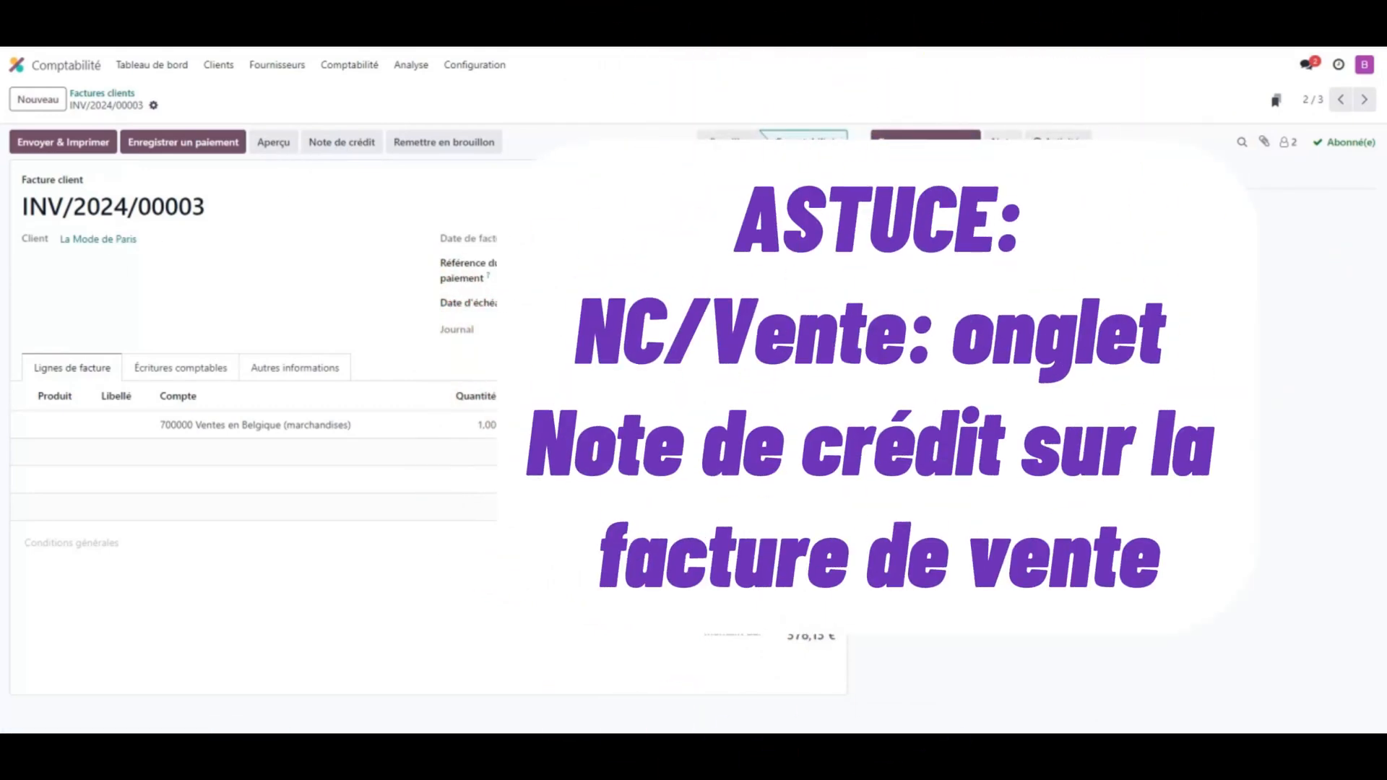
# Create a credit note from the La Mode de Paris invoice by reversing it with the reason "Retour marchandises".
pyautogui.doubleClick(343, 144)
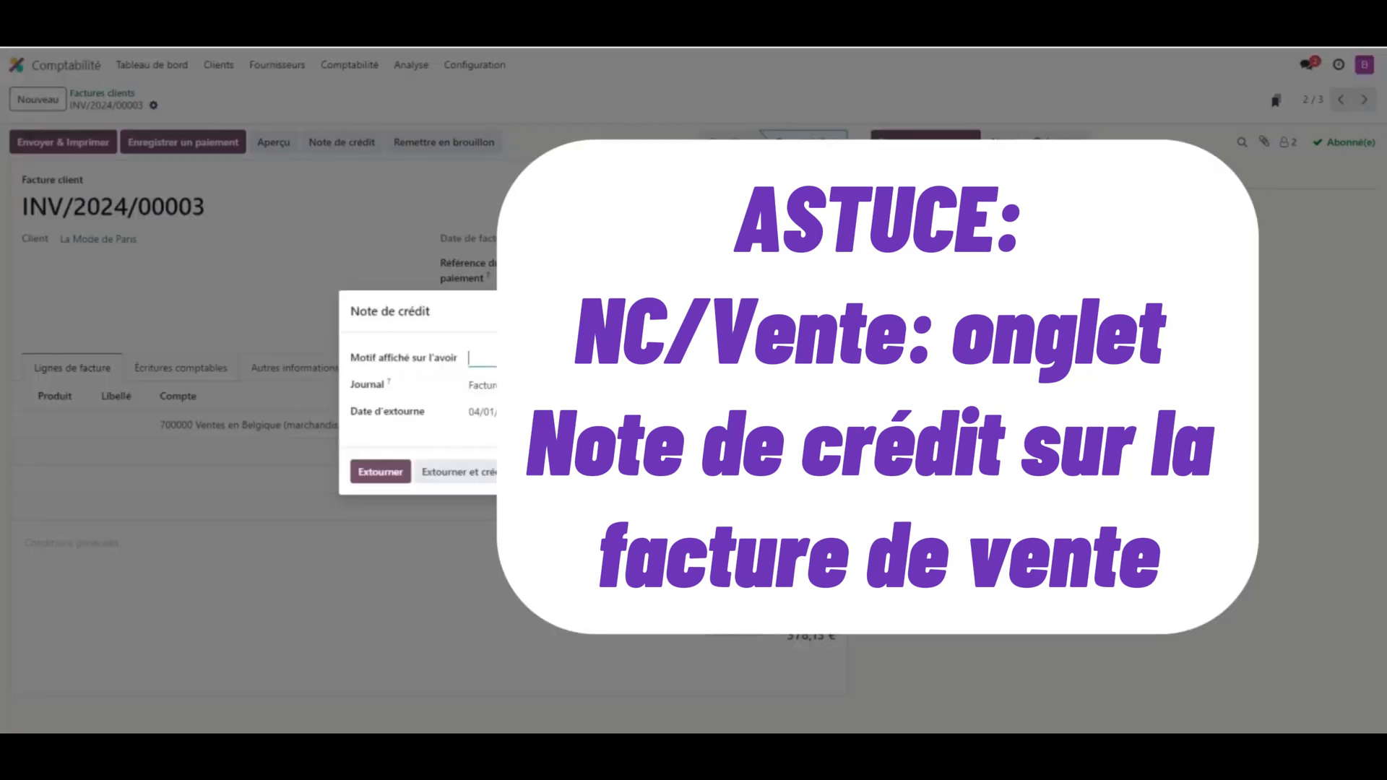
pyautogui.write('Retour marchandises')
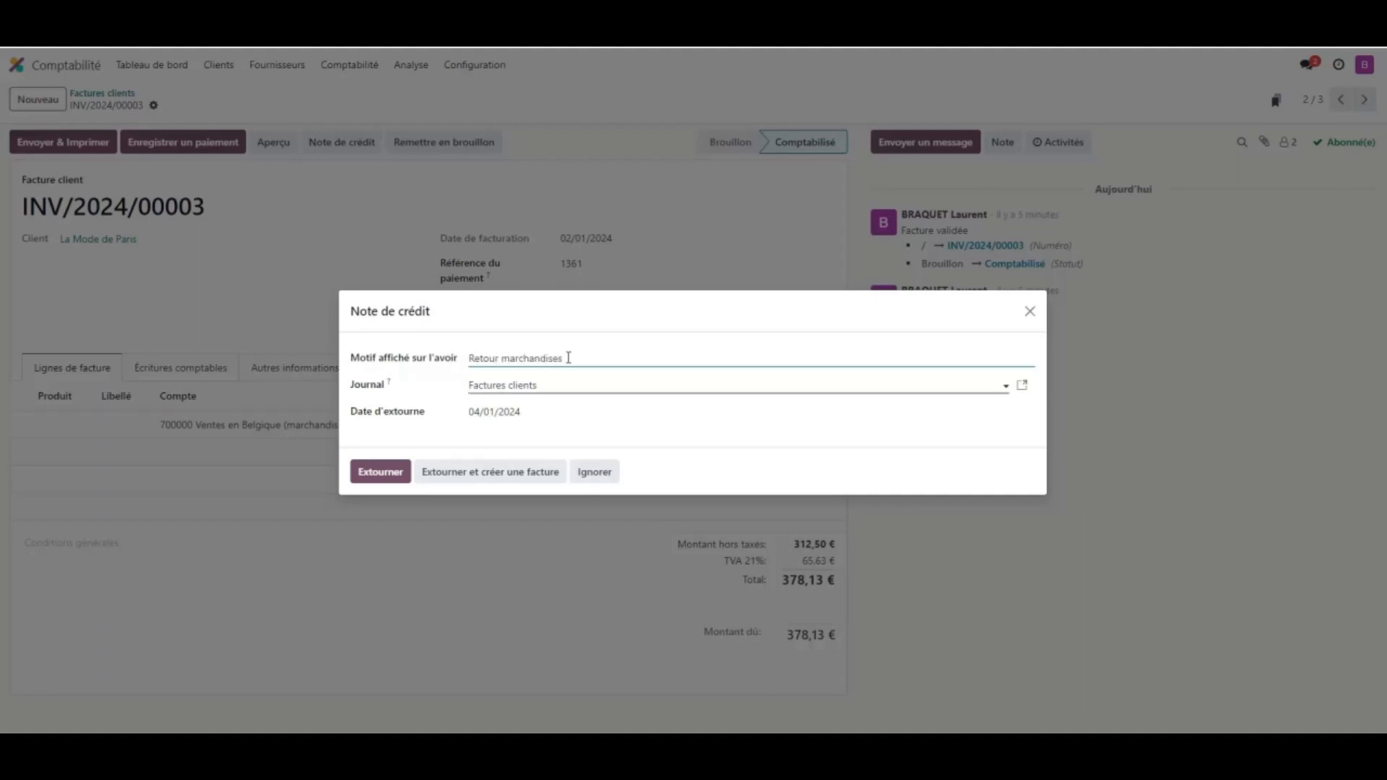
pyautogui.click(380, 472)
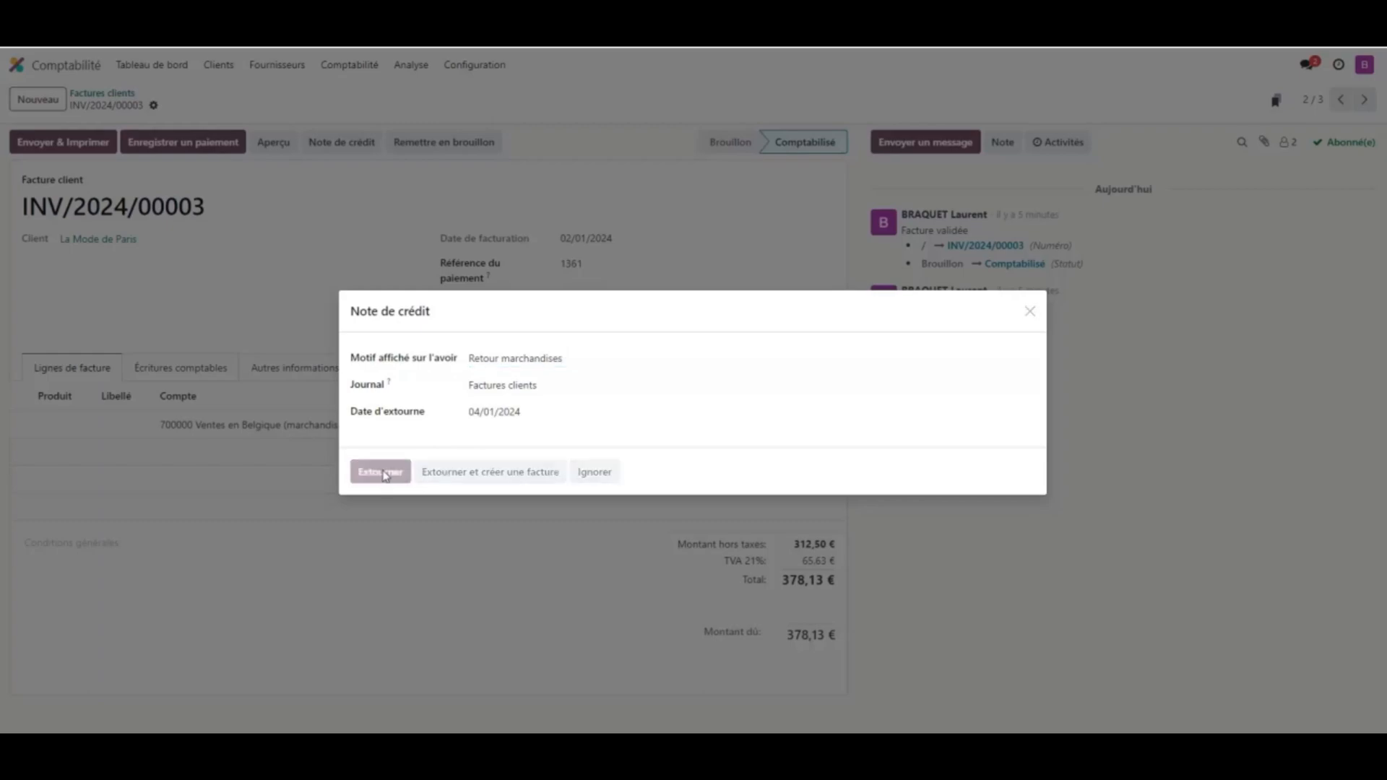
# Set the price of the credit note's 700000 sales line to 90, following credit note no. 20 in the Vetex PDF.
pyautogui.hotkey('alt', 'Tab')
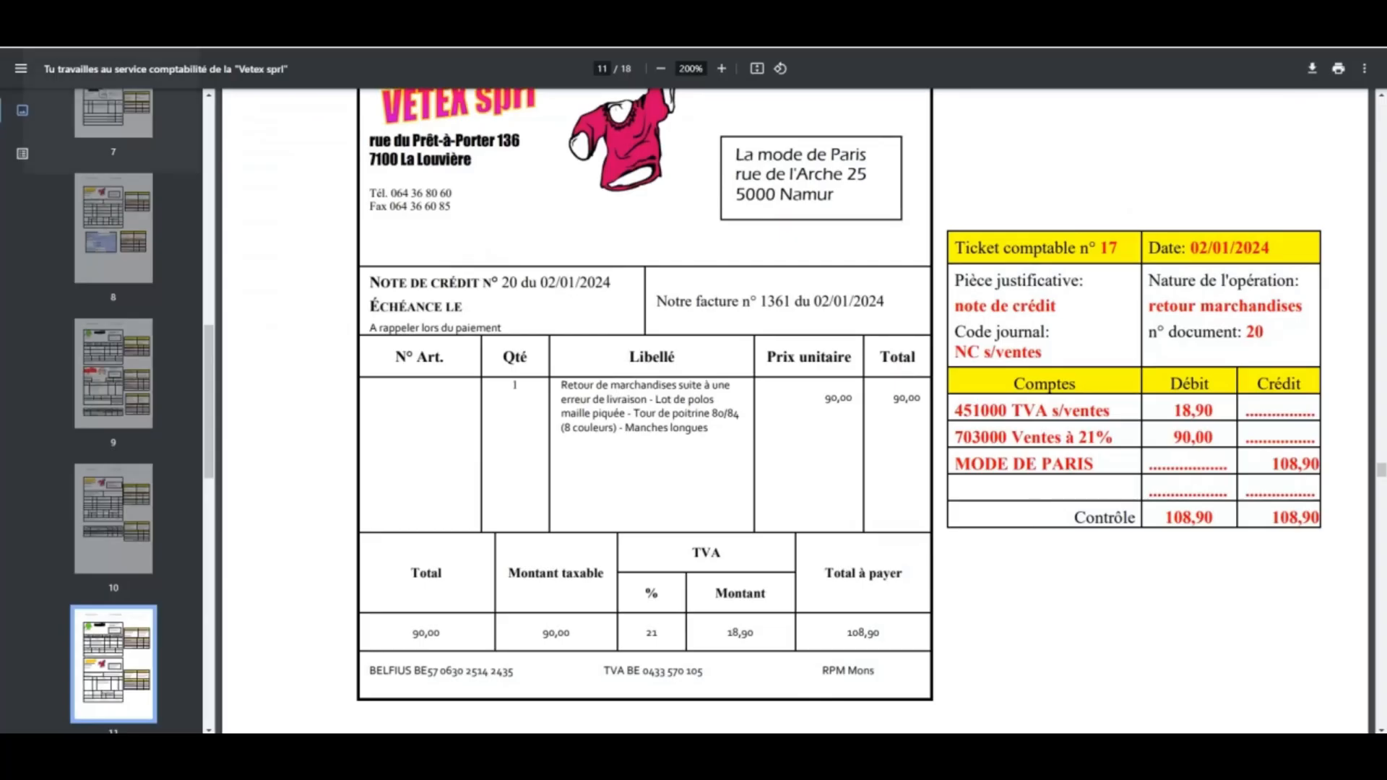
pyautogui.hotkey('alt', 'Tab')
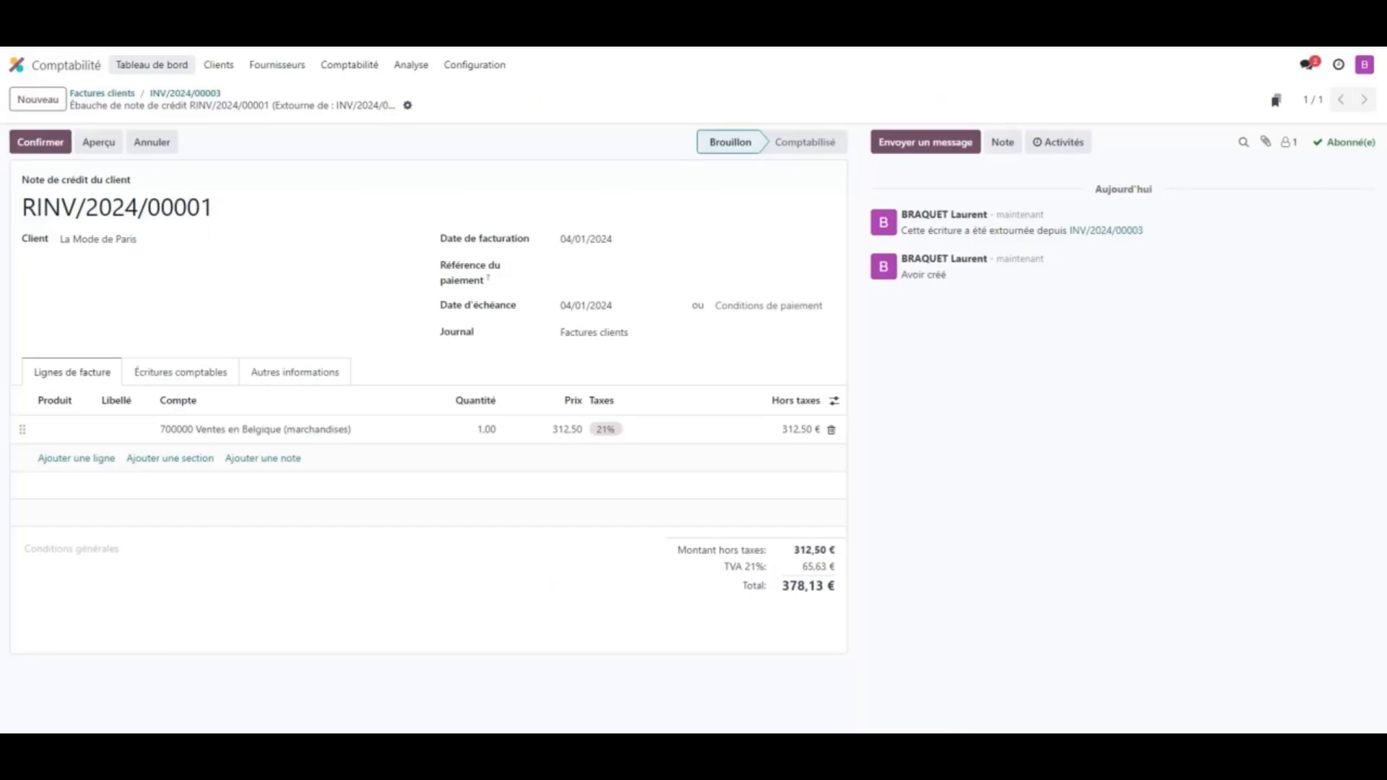
pyautogui.click(571, 431)
pyautogui.write('90')
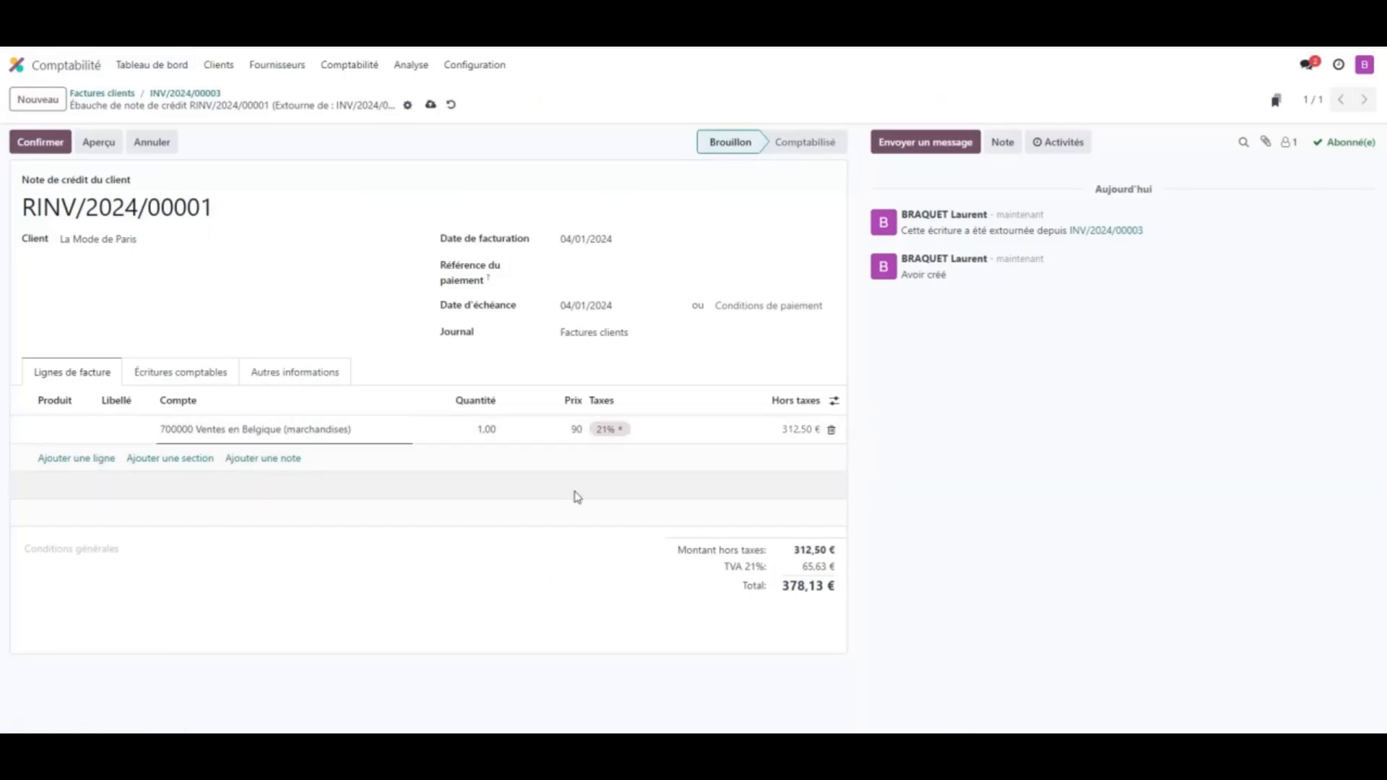
pyautogui.click(491, 514)
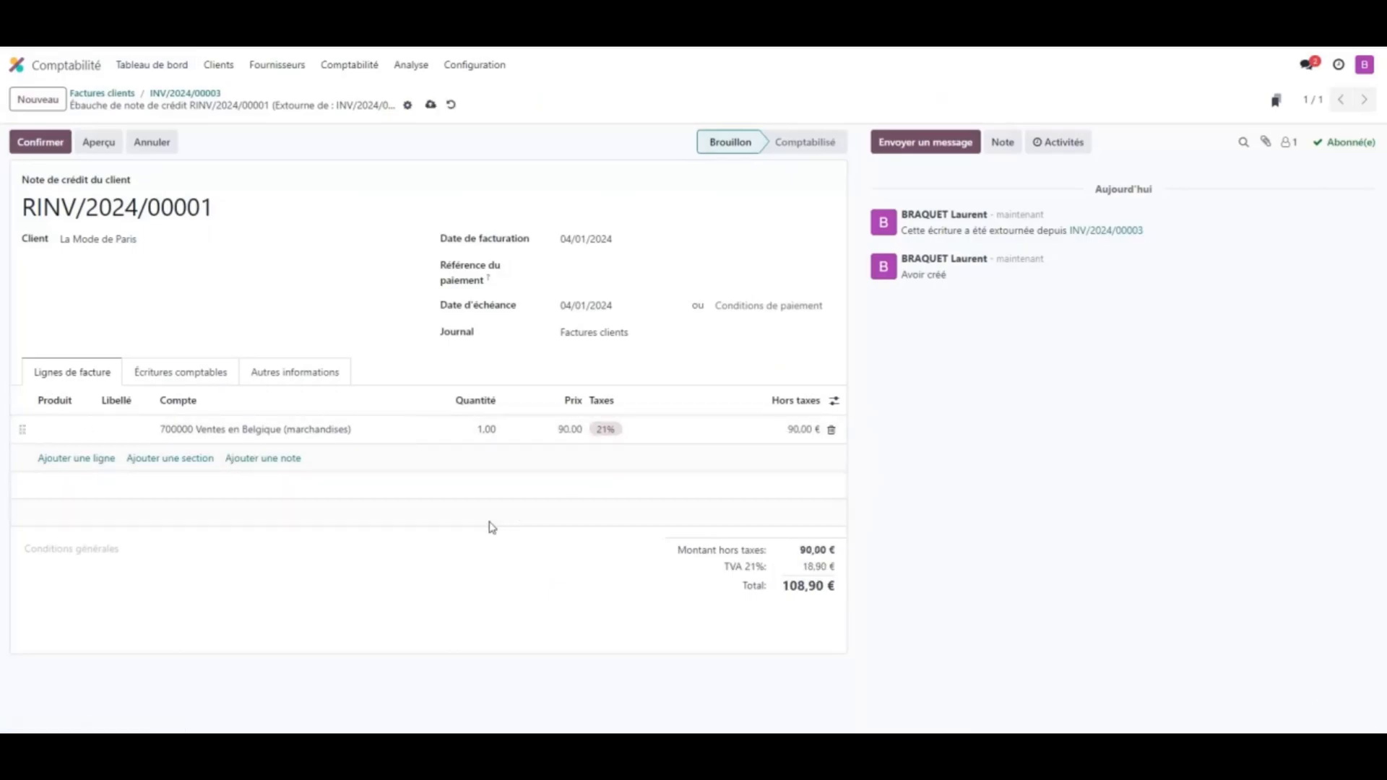
# Check the draft credit note against the PDF, review its accounting entries and confirm it.
pyautogui.hotkey('alt', 'Tab')
pyautogui.hotkey('alt', 'Tab')
pyautogui.click(185, 372)
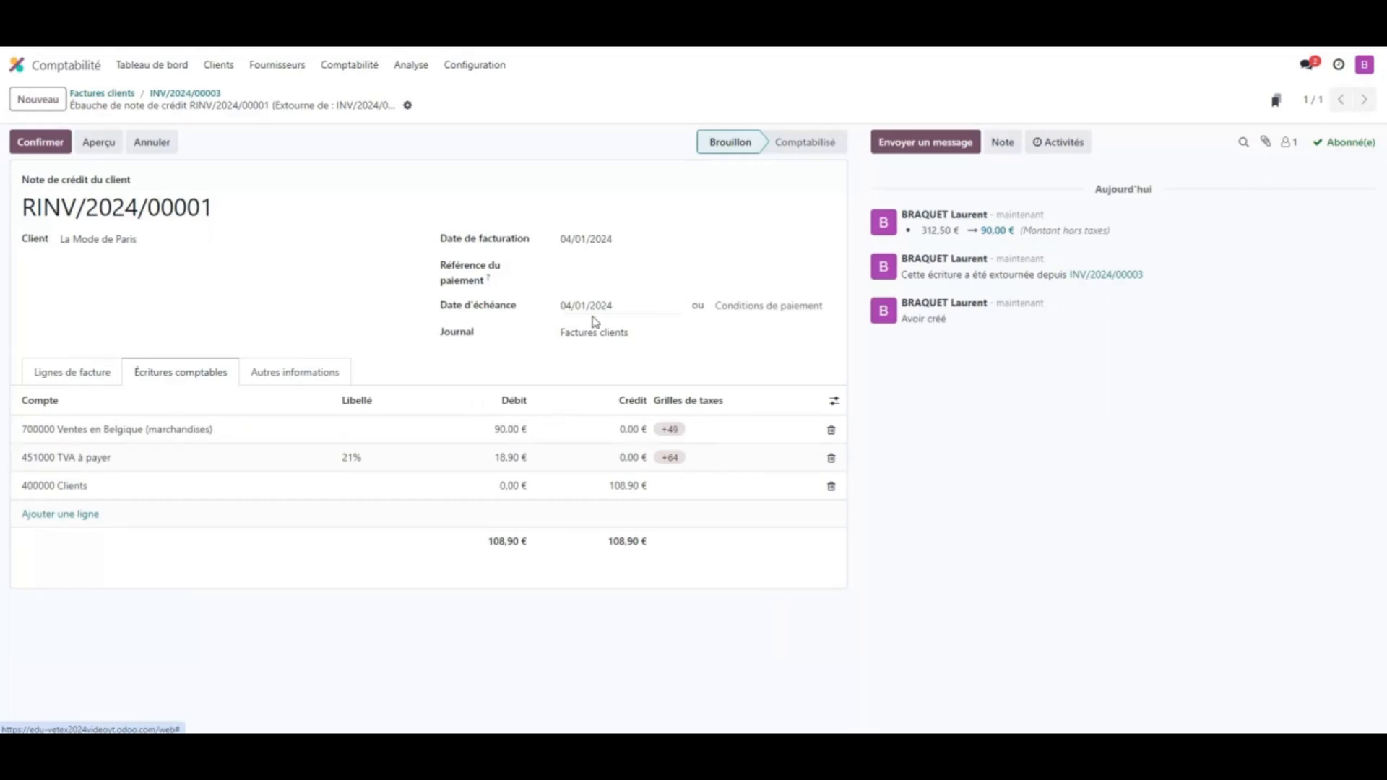
pyautogui.click(42, 142)
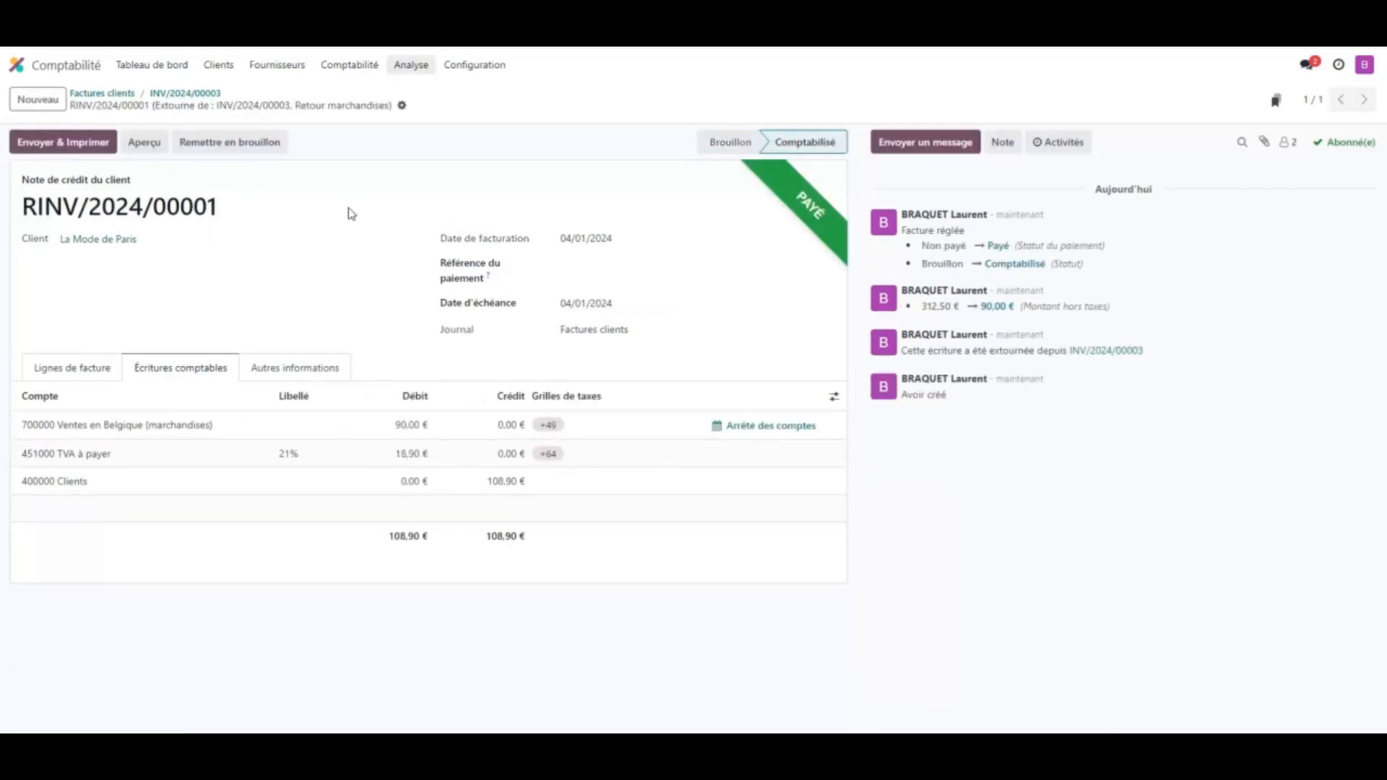
# Expand La Mode de Paris in the aged receivable report (Balance âgée des clients) and open its invoice INV/2024/00003.
pyautogui.click(411, 65)
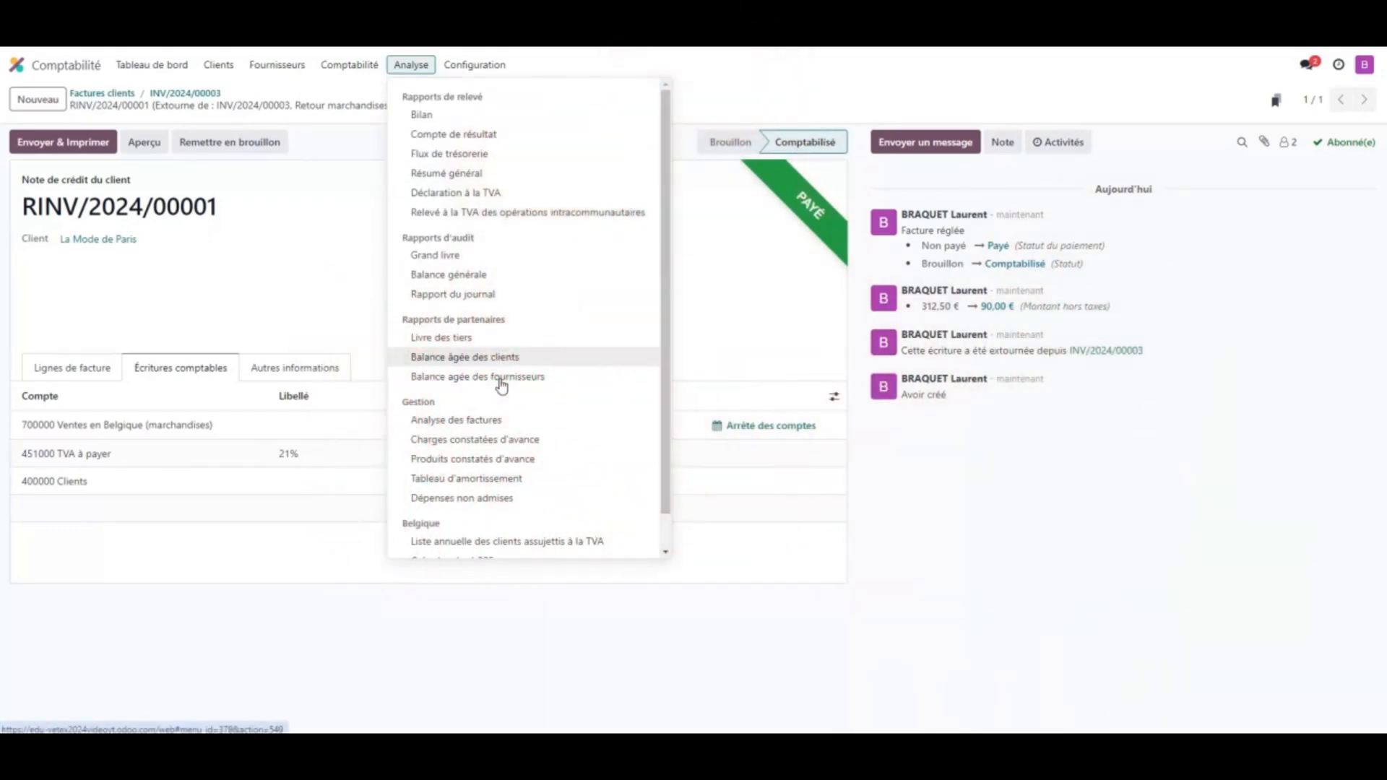
pyautogui.click(465, 357)
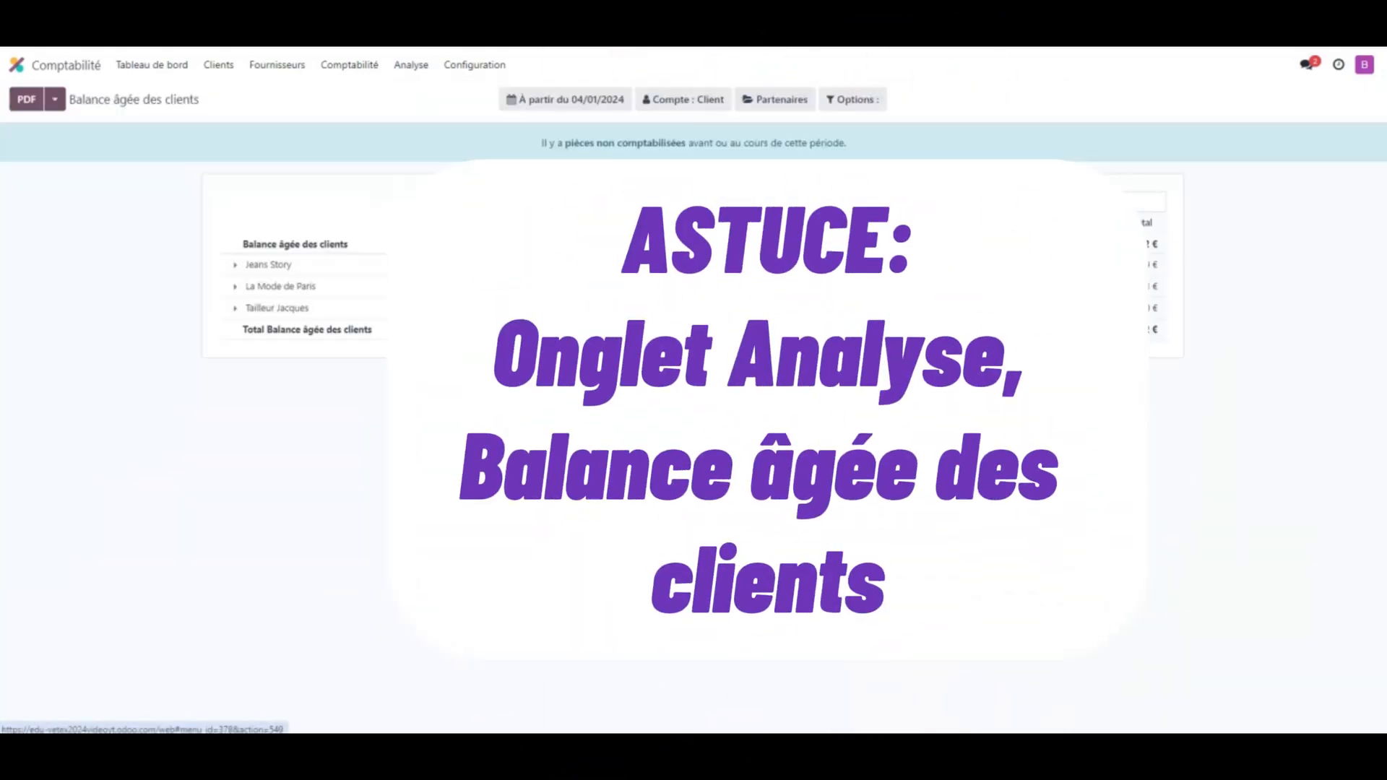
pyautogui.click(267, 289)
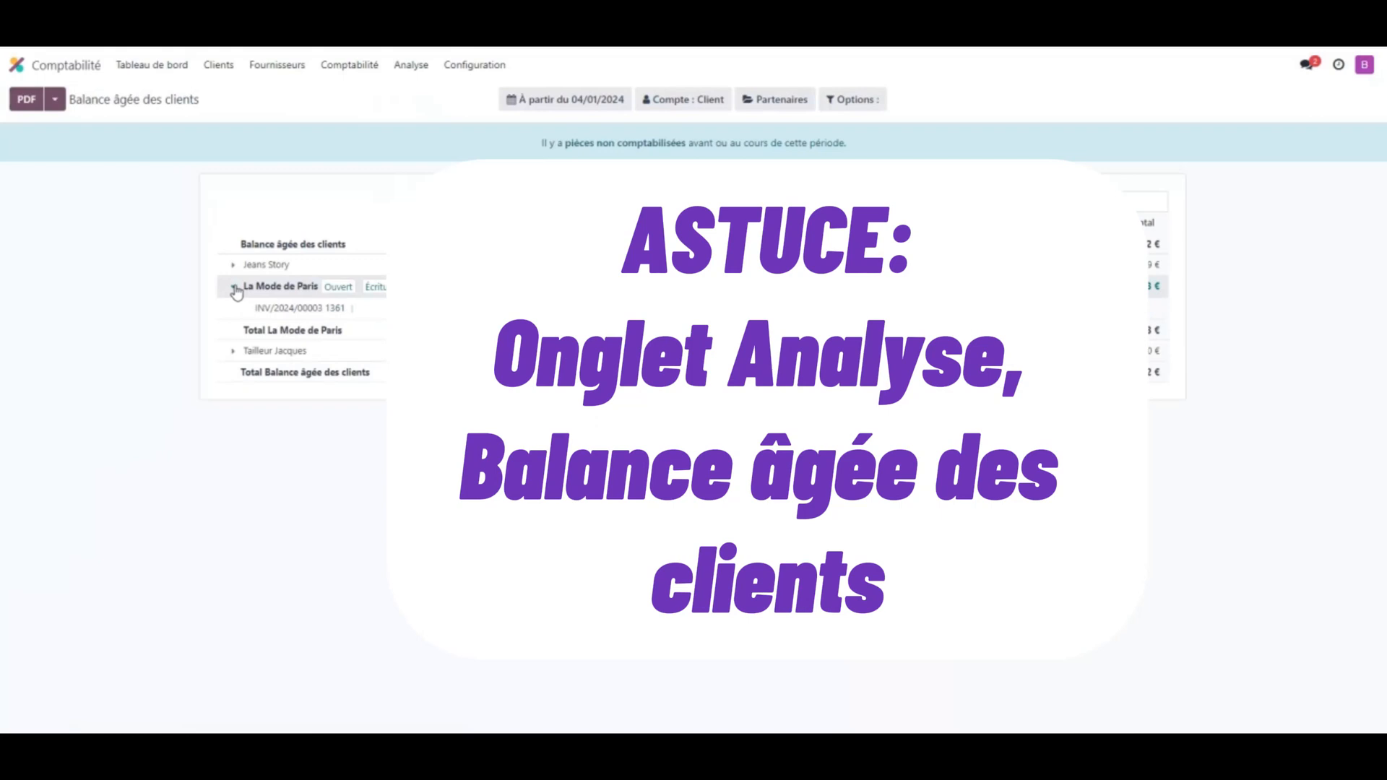
pyautogui.click(334, 315)
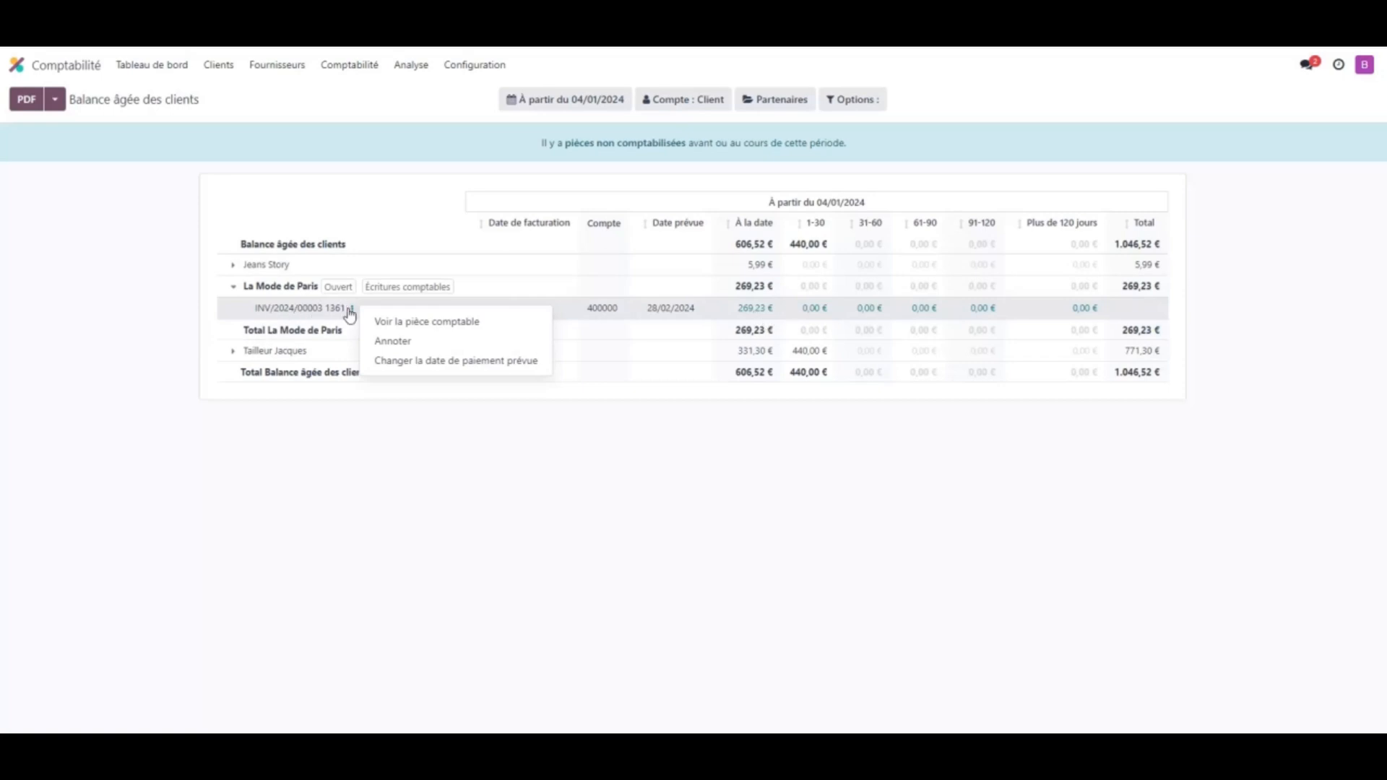
pyautogui.click(415, 322)
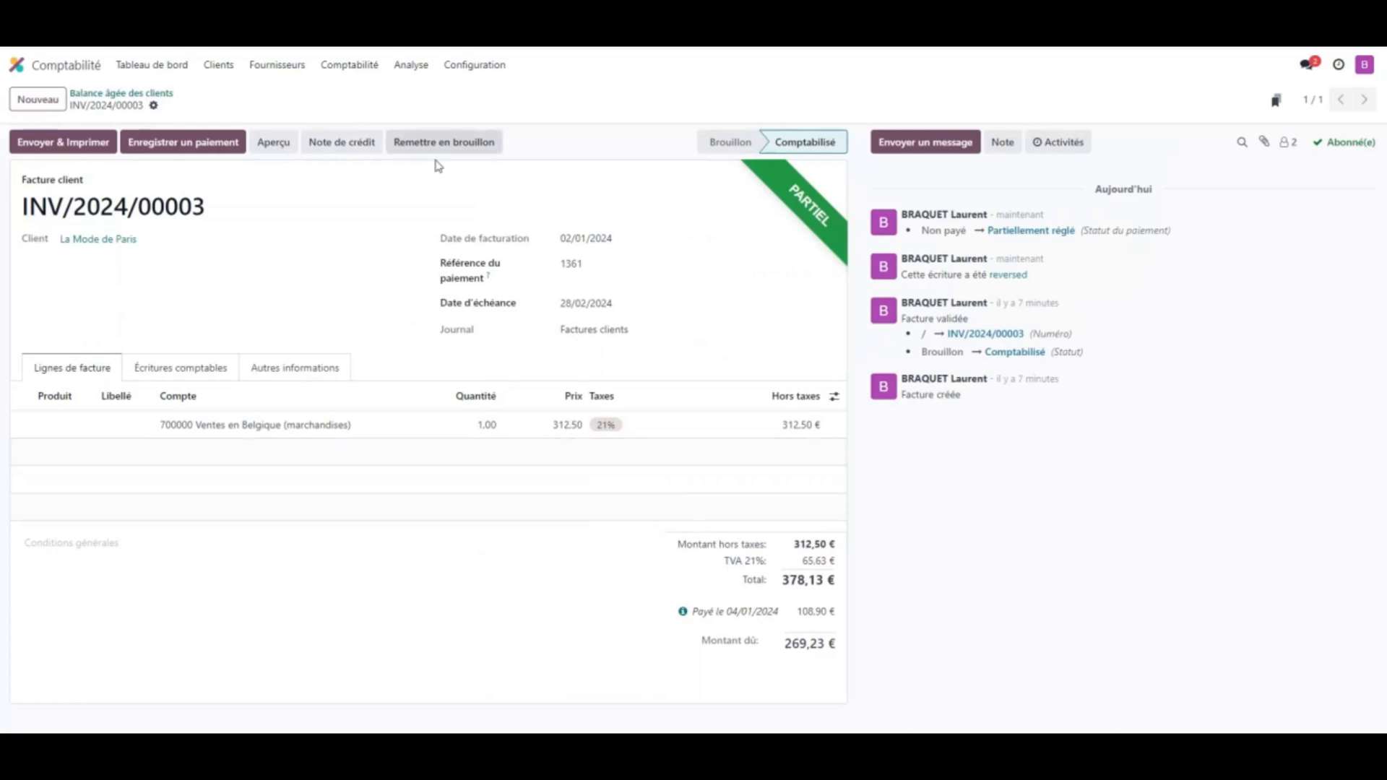
# Find and read Meubletal's purchase credit note no. 12 on page 7 of the Vetex PDF.
pyautogui.click(426, 18)
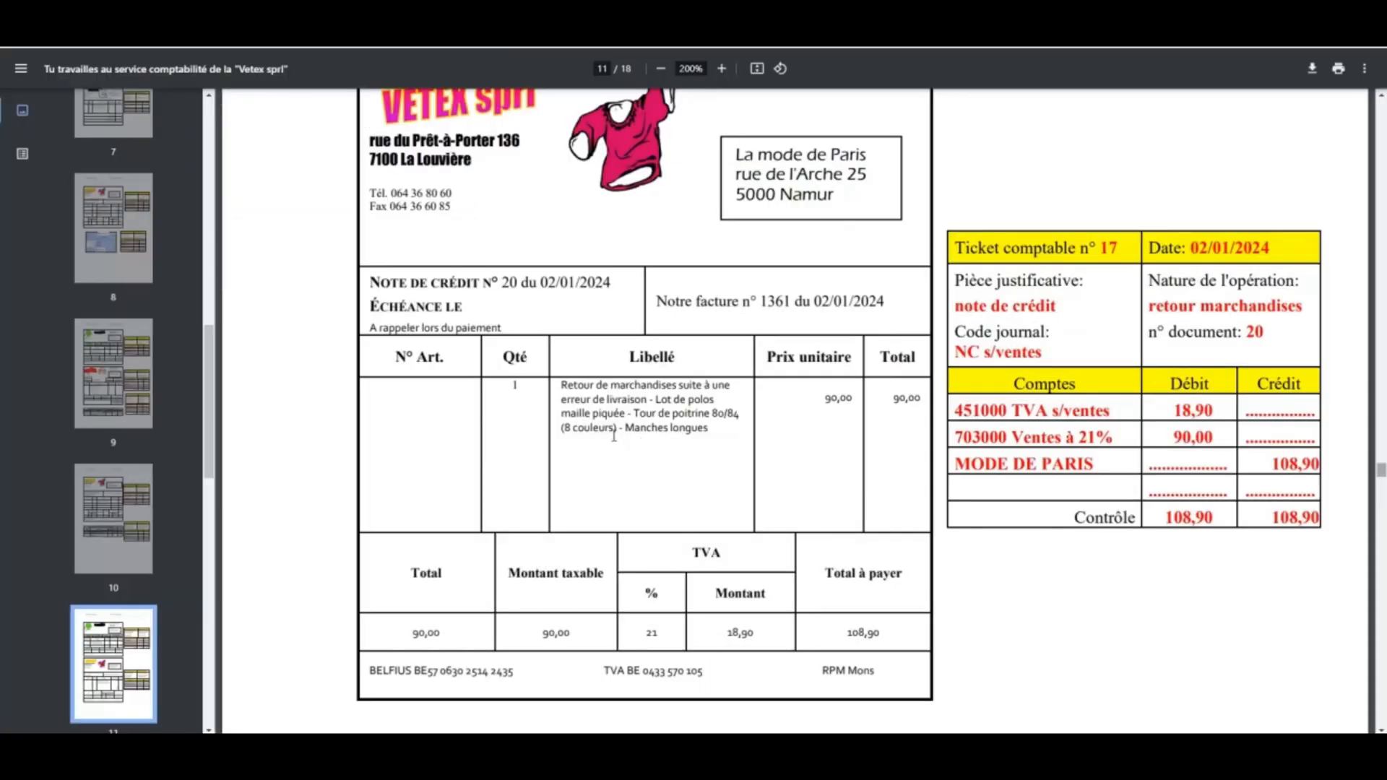
pyautogui.moveTo(1381, 470); pyautogui.dragTo(1380, 333)
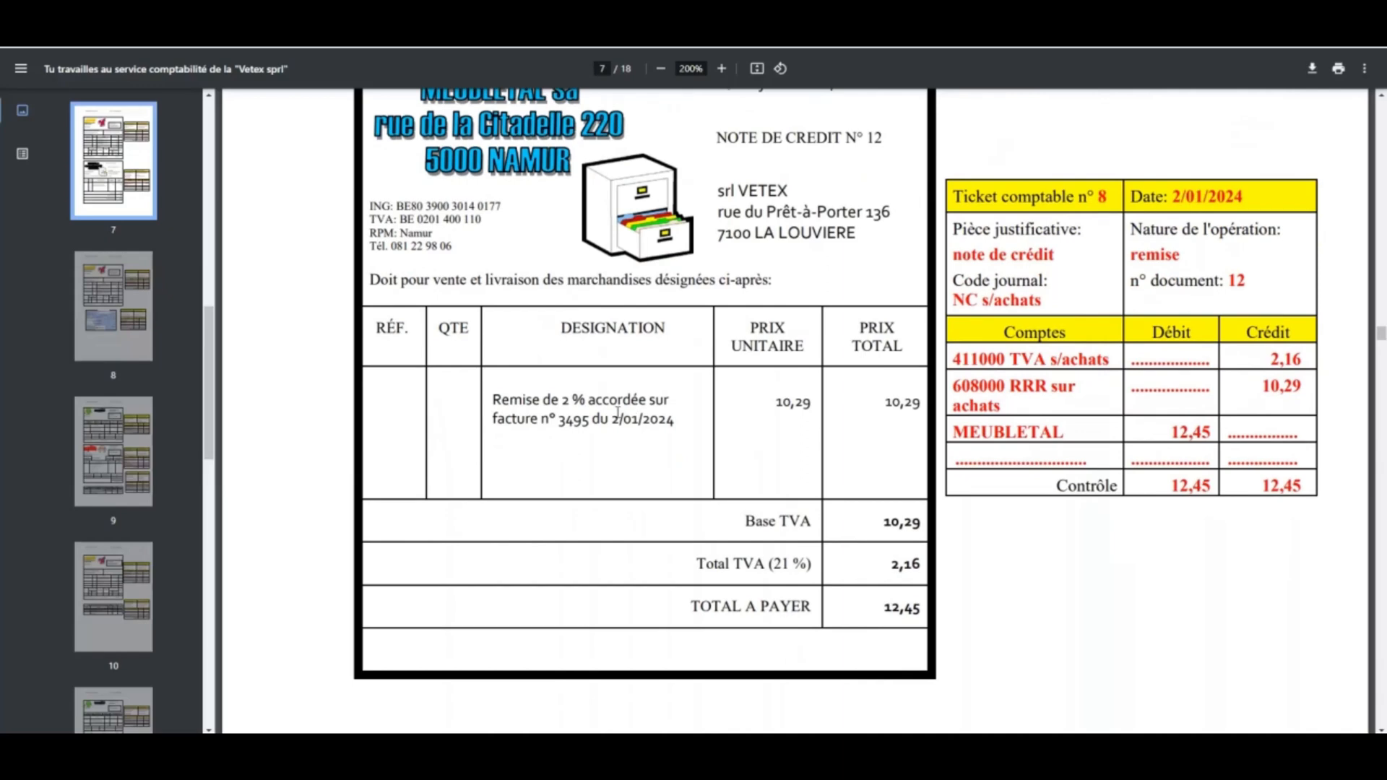
pyautogui.scroll(1, 618, 412)
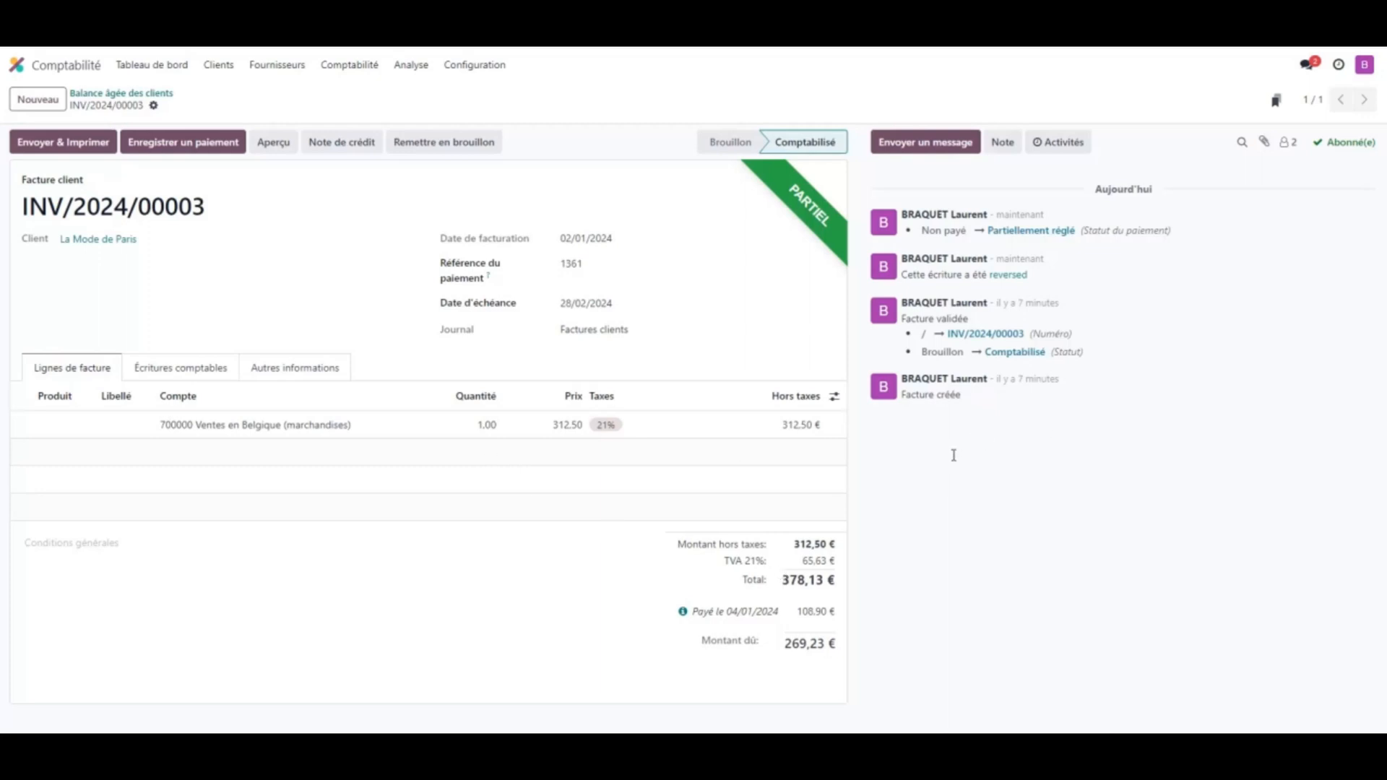
# Start a new vendor credit note from the accounting app's list of supplier refunds (Remboursements).
pyautogui.click(164, 76)
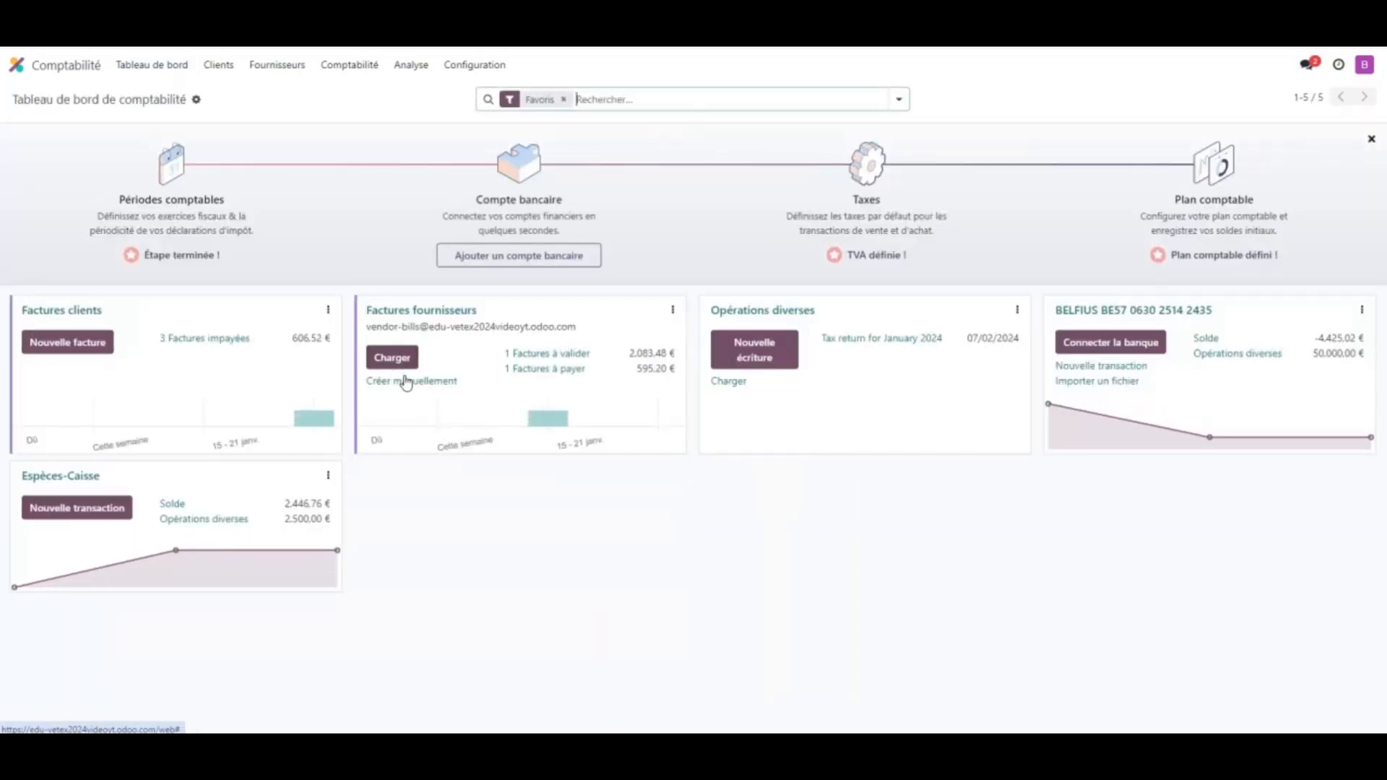
pyautogui.click(277, 65)
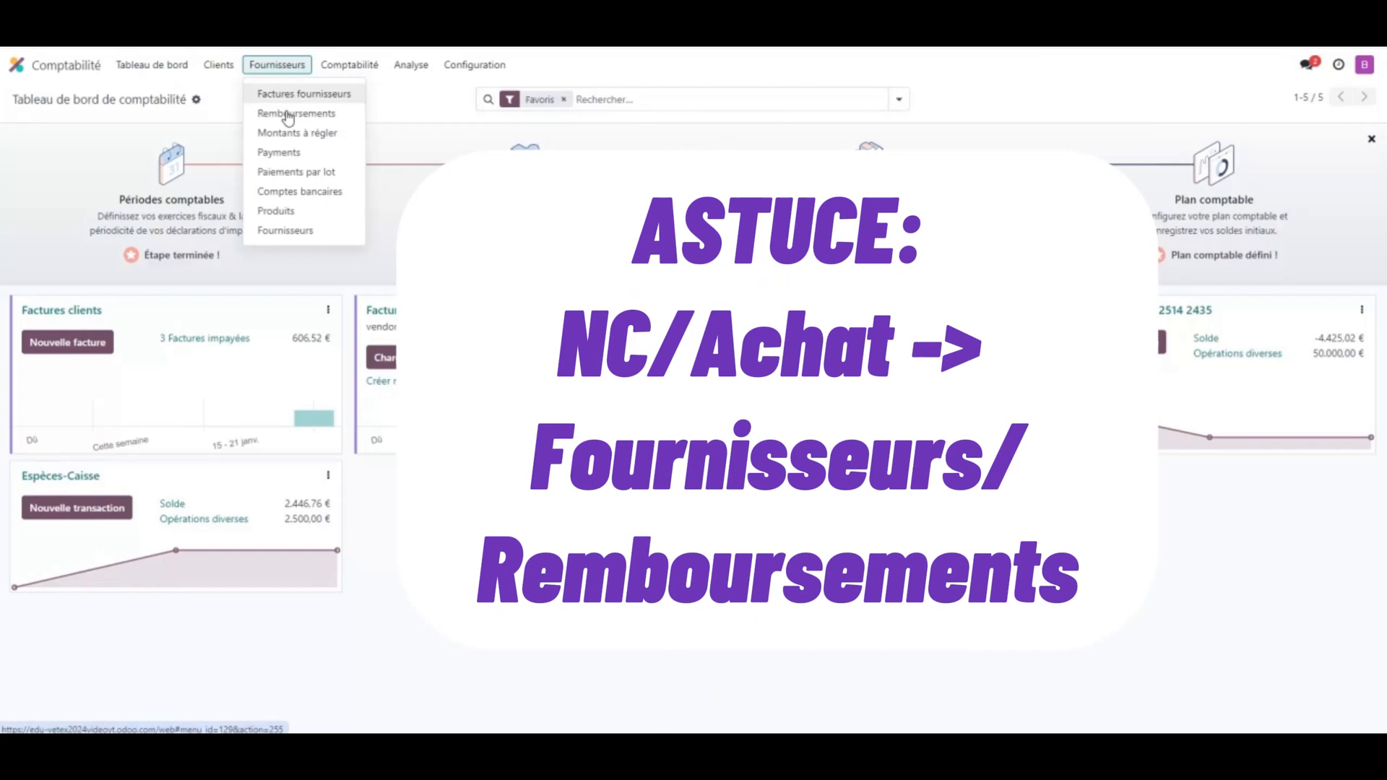
pyautogui.moveTo(221, 69)
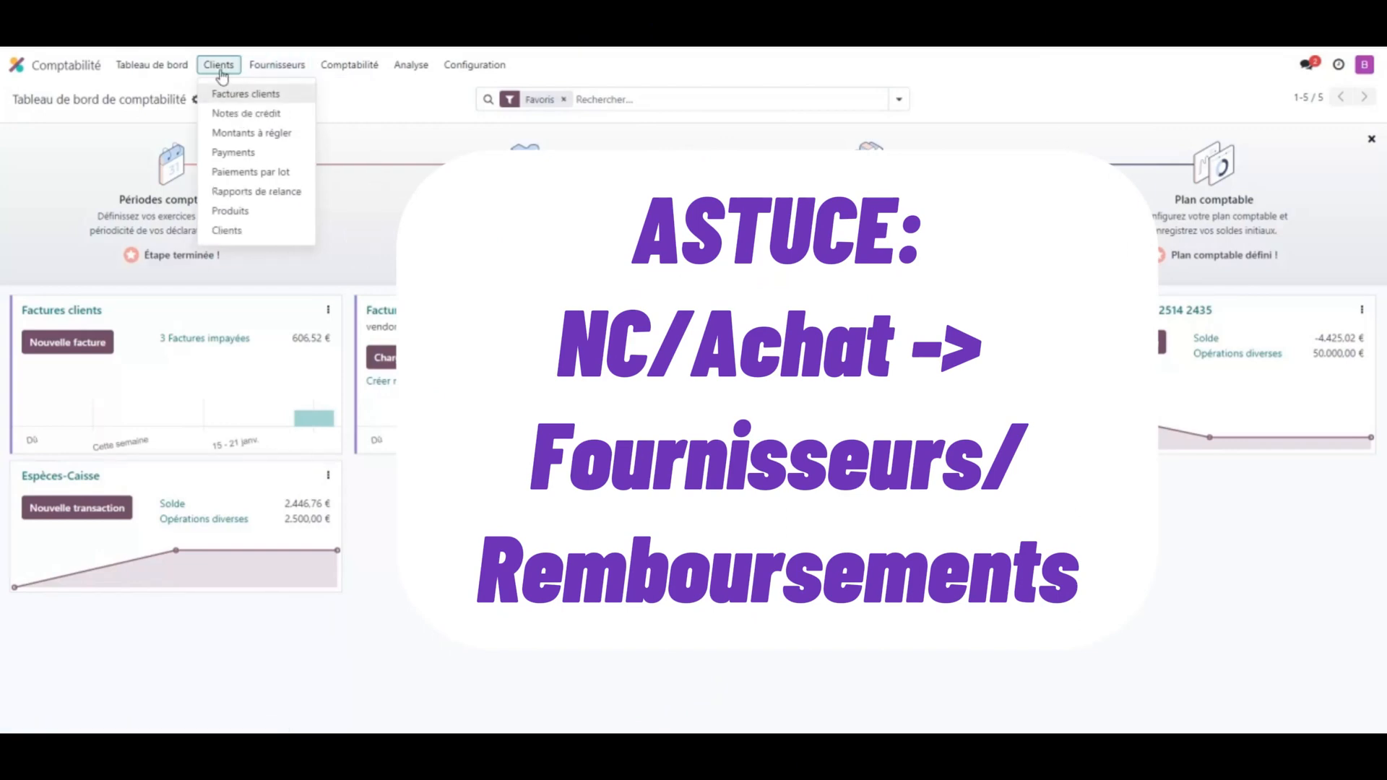
pyautogui.moveTo(271, 68)
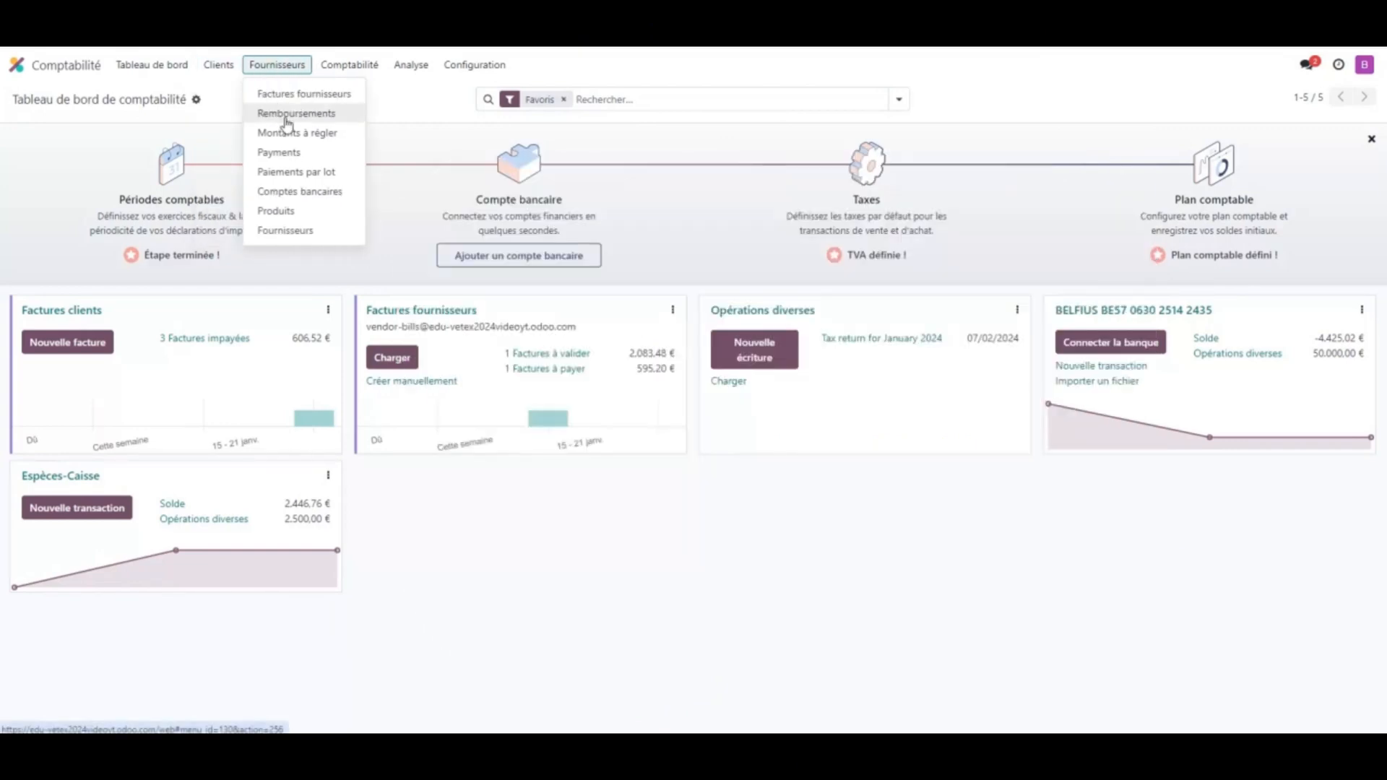
pyautogui.click(289, 116)
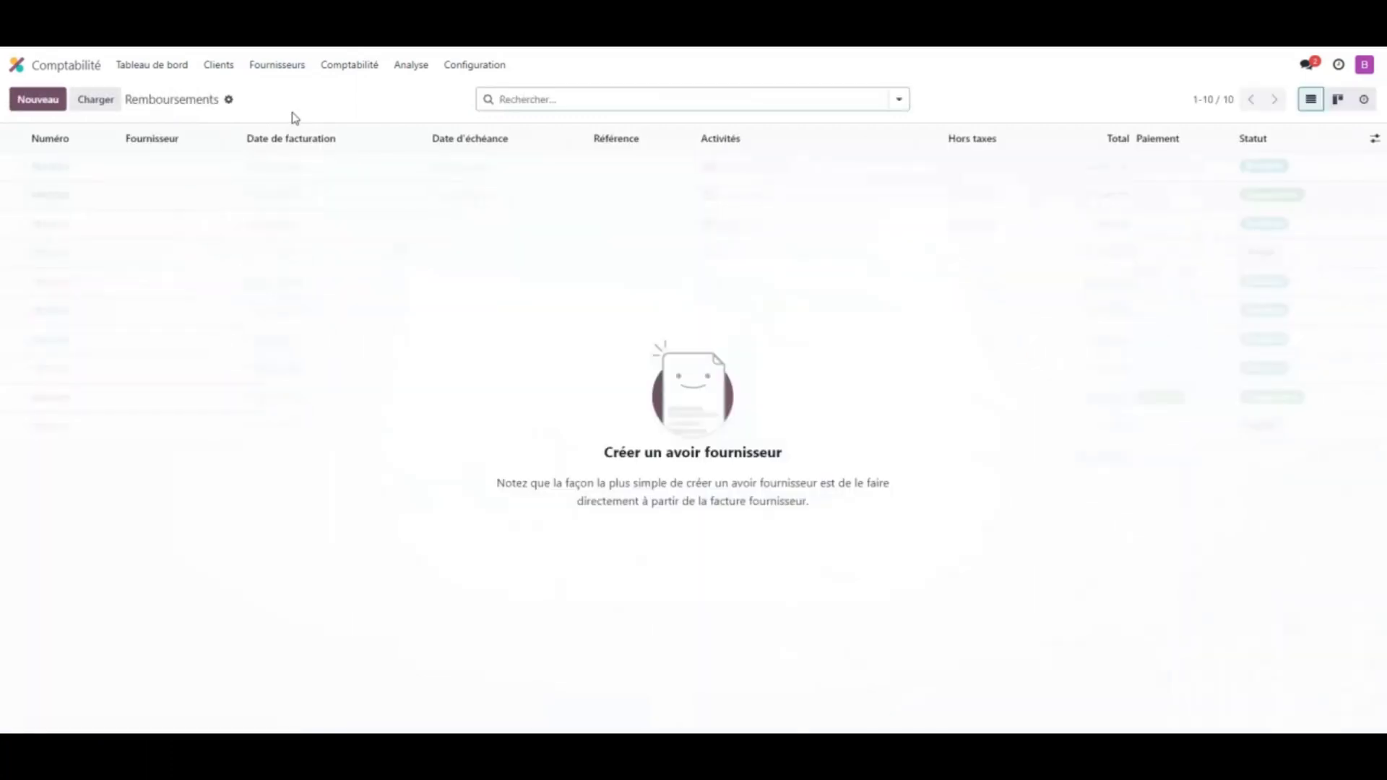
pyautogui.click(43, 103)
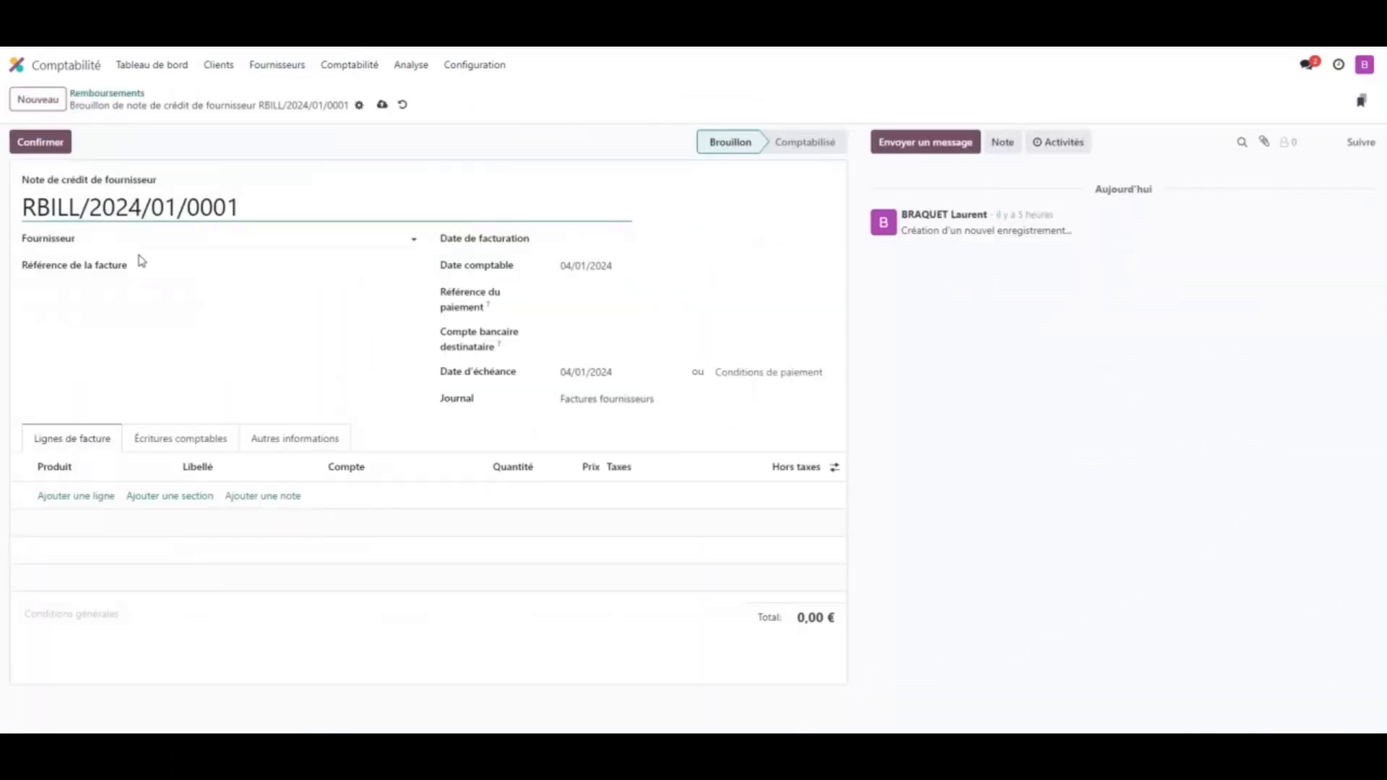
# Enter Meubletal as the credit note's supplier and open the form for creating it as a new partner.
pyautogui.click(182, 235)
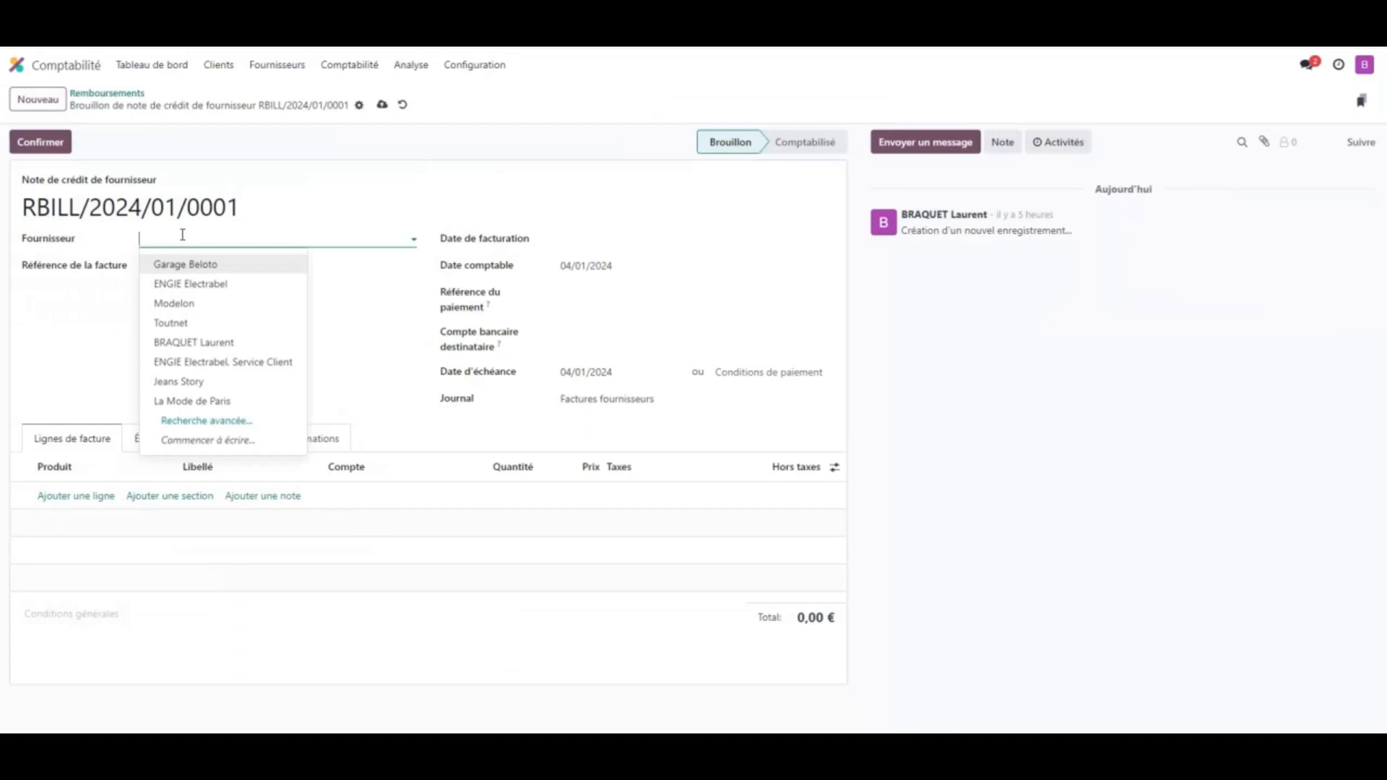
pyautogui.write('Meu')
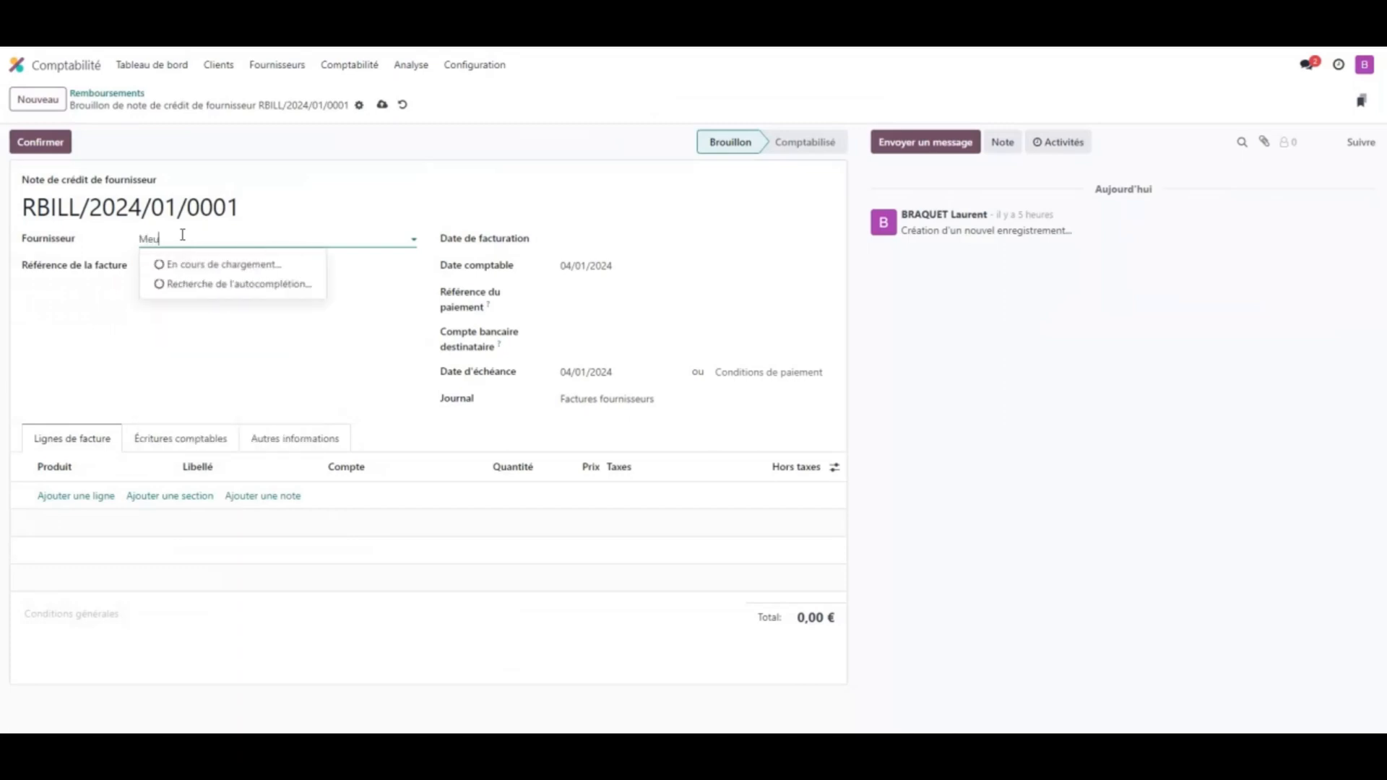
pyautogui.write('b')
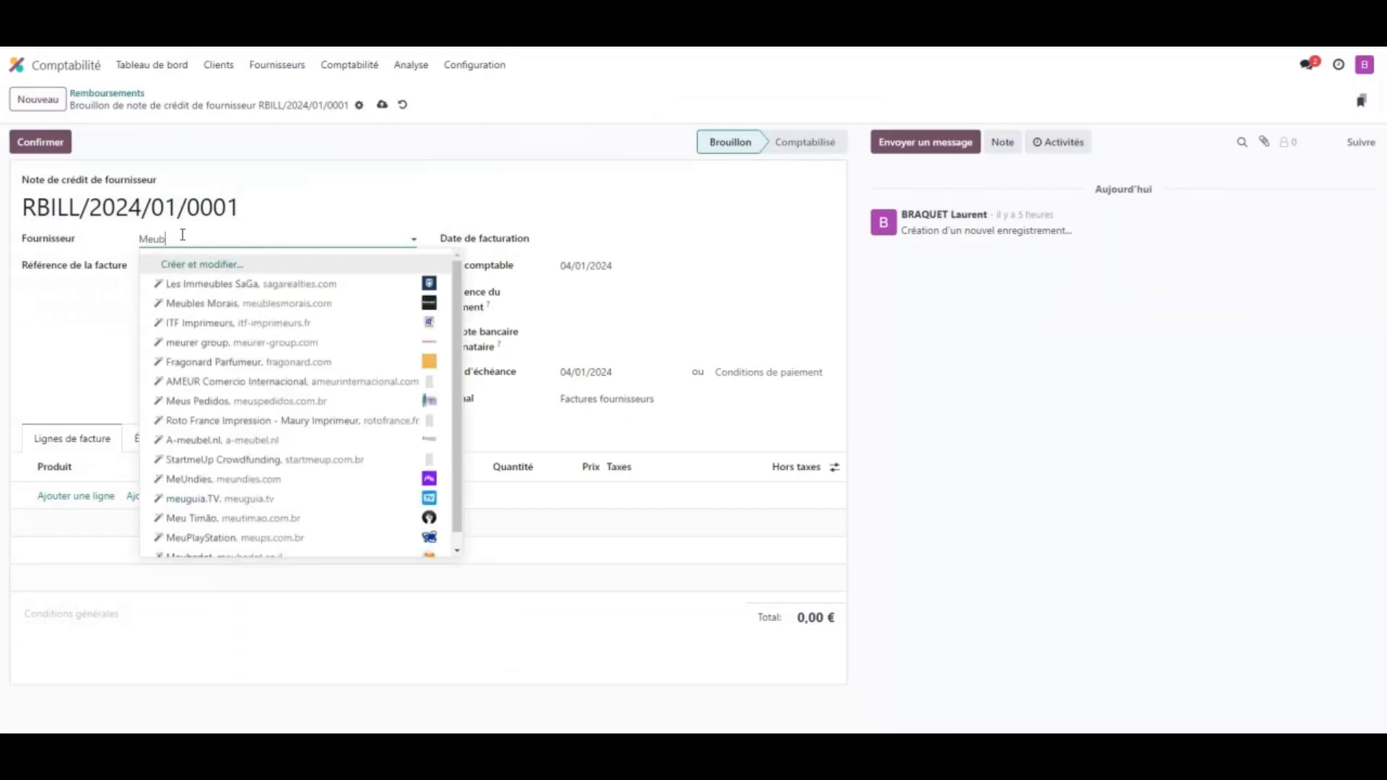
pyautogui.write('leta')
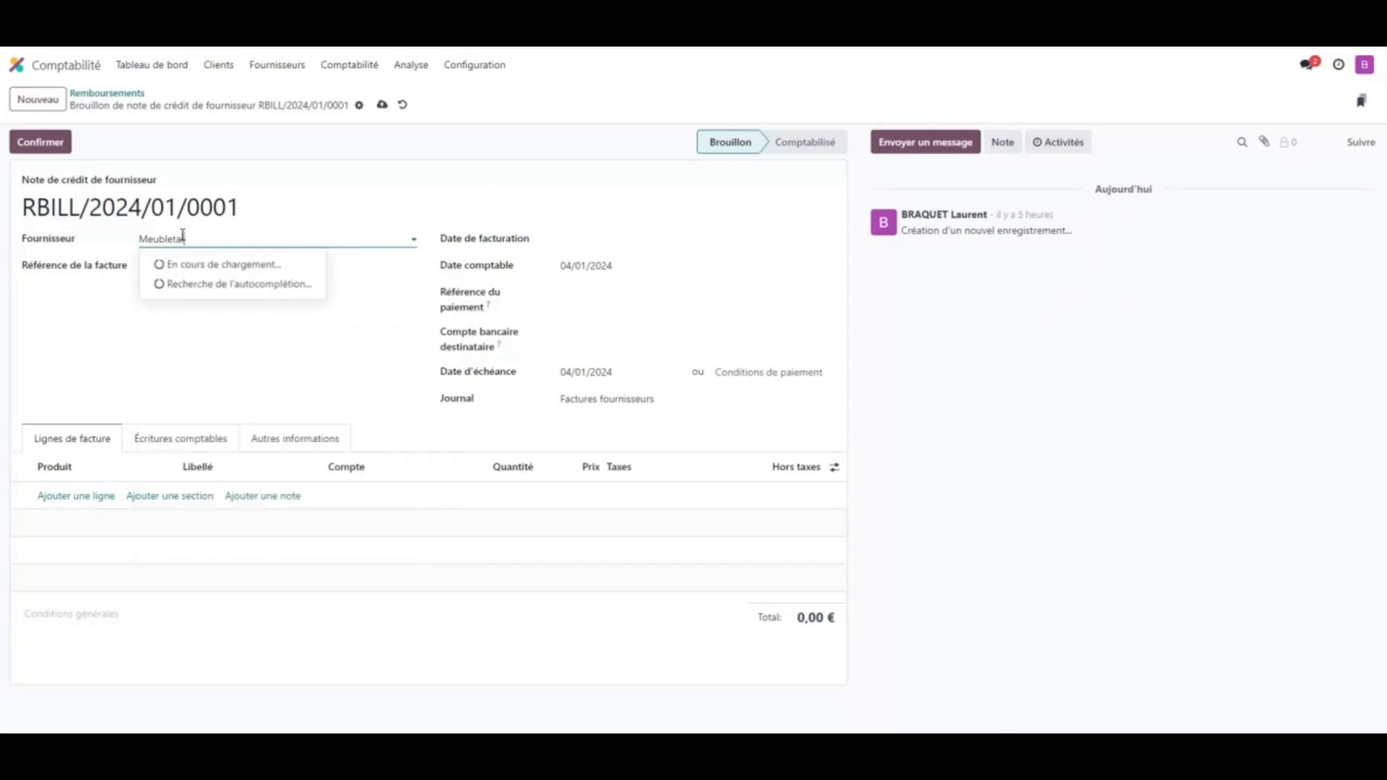
pyautogui.write('l')
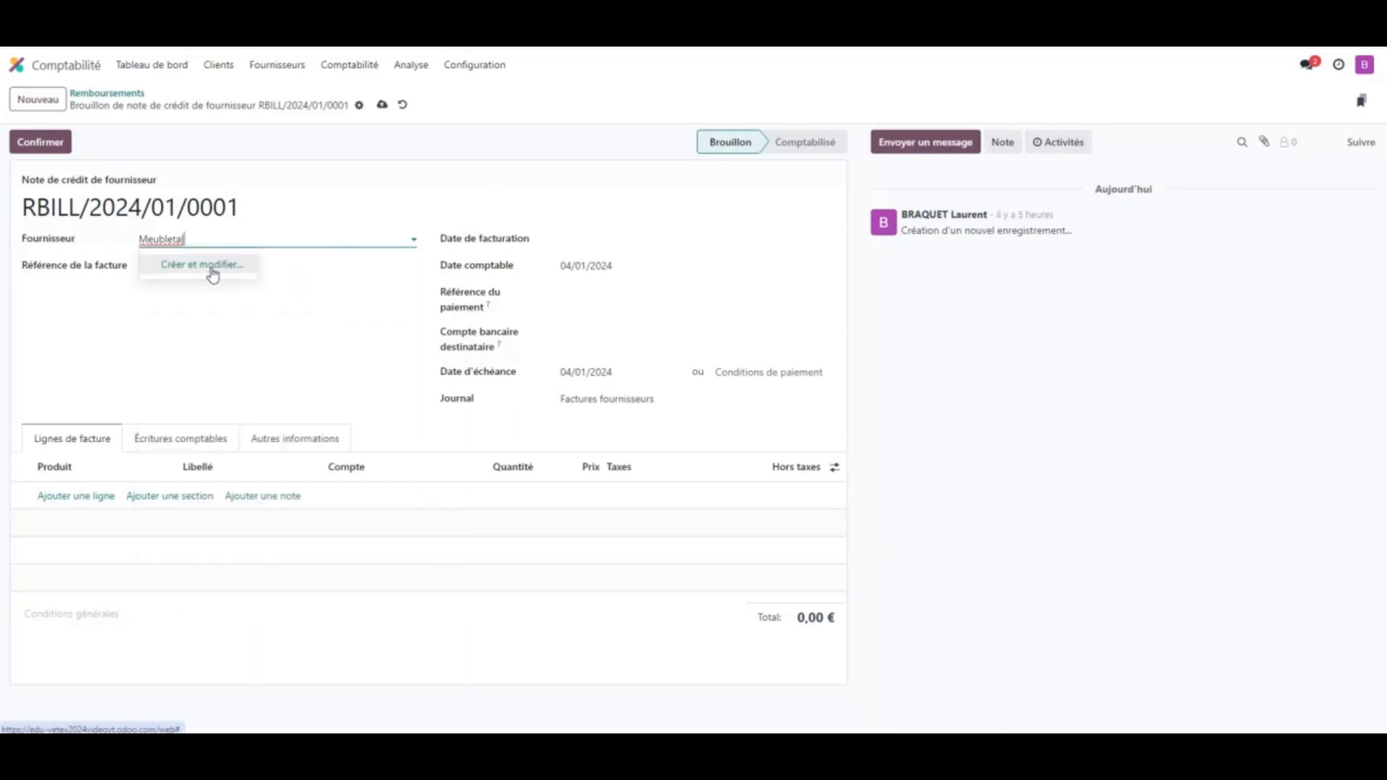
pyautogui.click(213, 266)
# Fill in Meubletal's street address, postal code and city from its credit note in the PDF, and save the partner.
pyautogui.hotkey('alt', 'Tab')
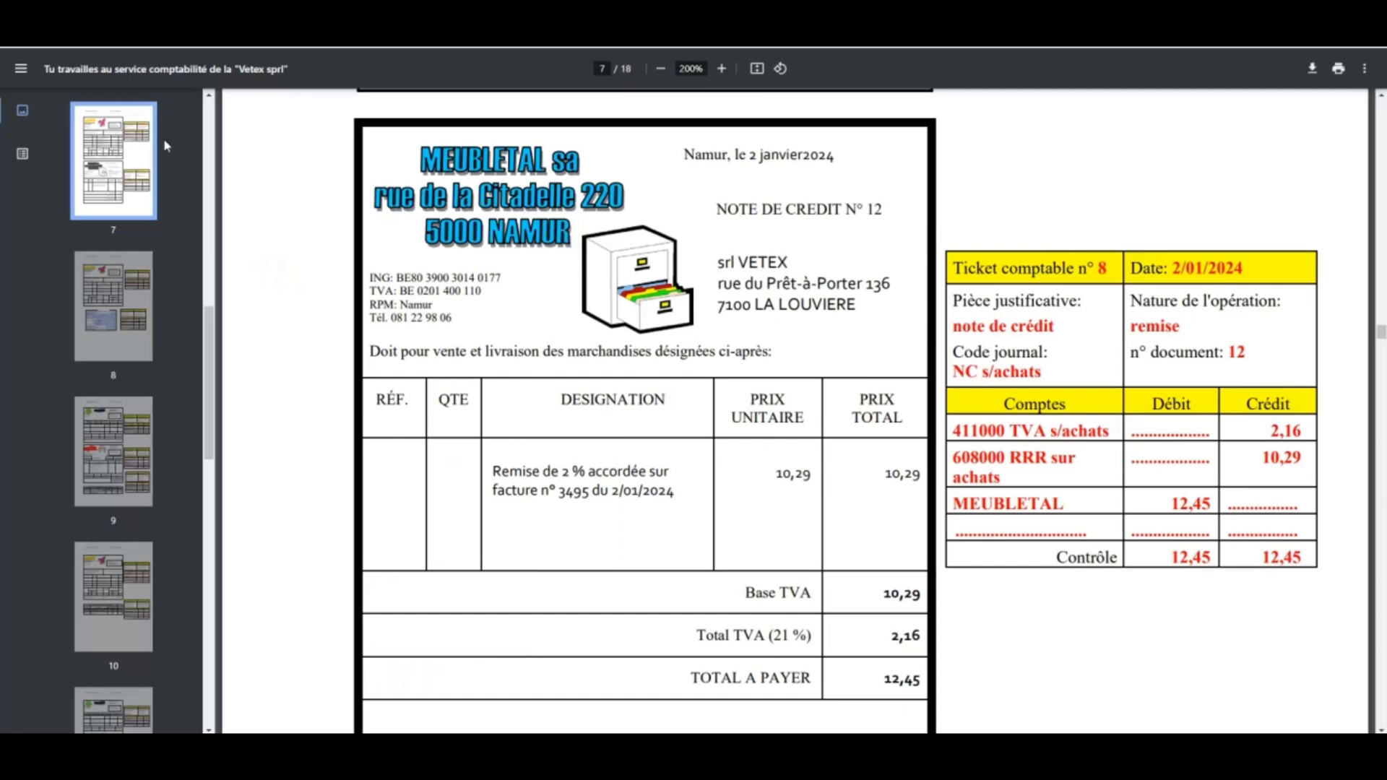
pyautogui.hotkey('alt', 'Tab')
pyautogui.click(461, 318)
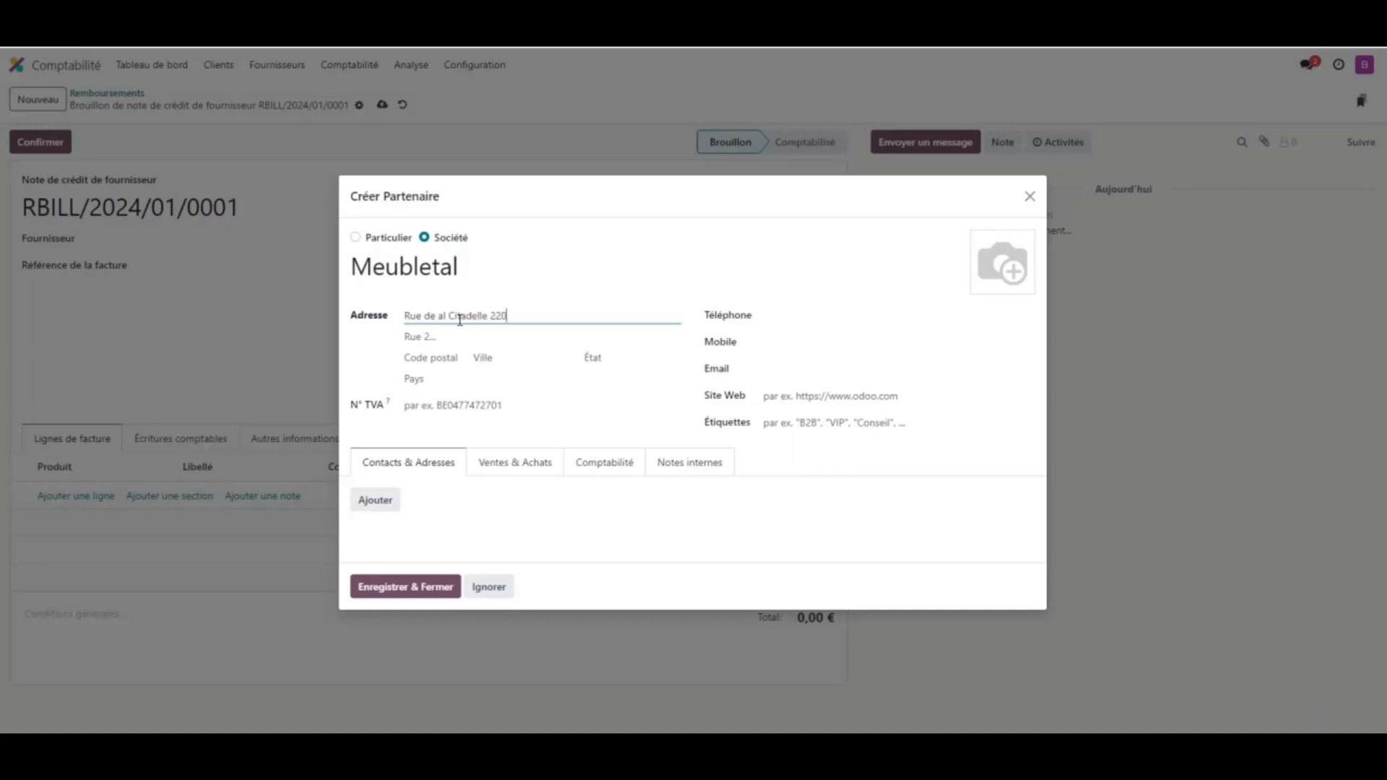
pyautogui.press('Tab')
pyautogui.press('Tab')
pyautogui.write('5')
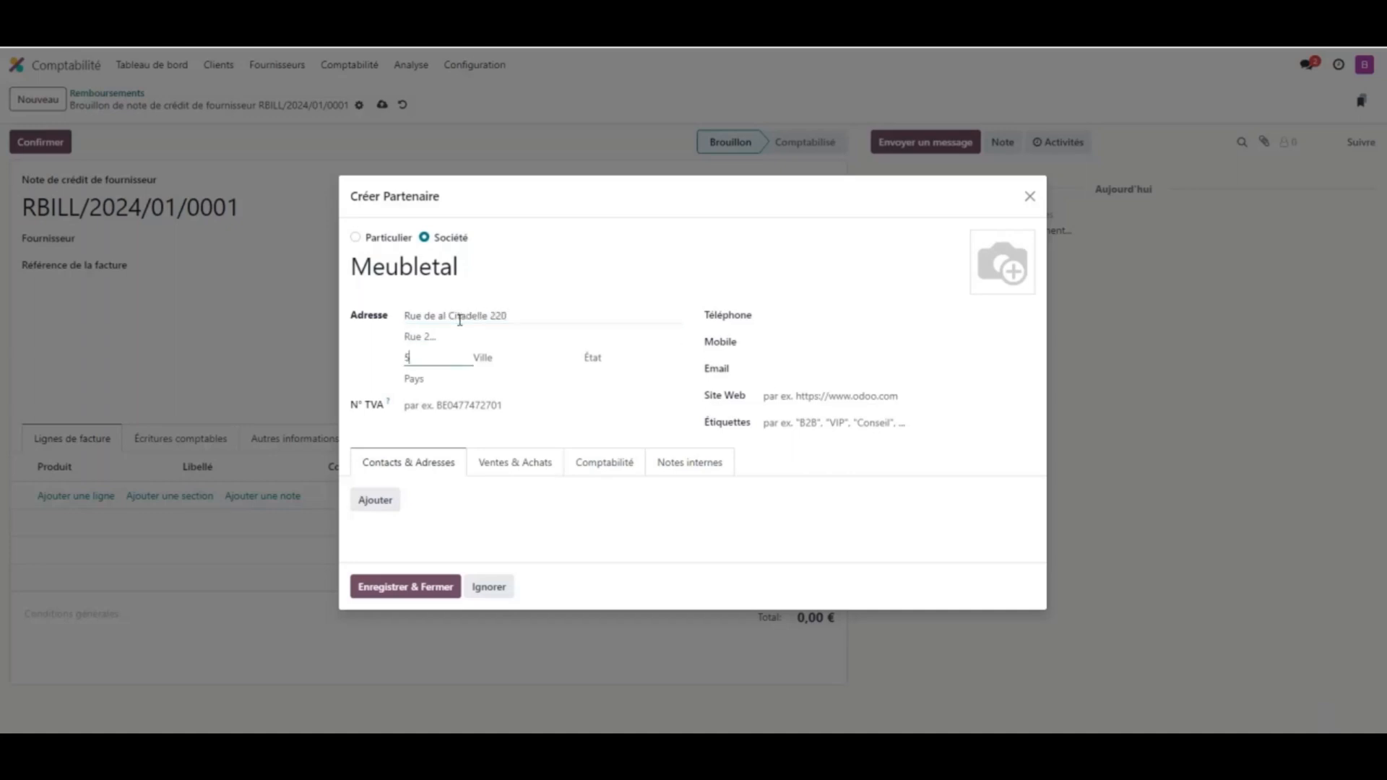
pyautogui.write('000')
pyautogui.press('Tab')
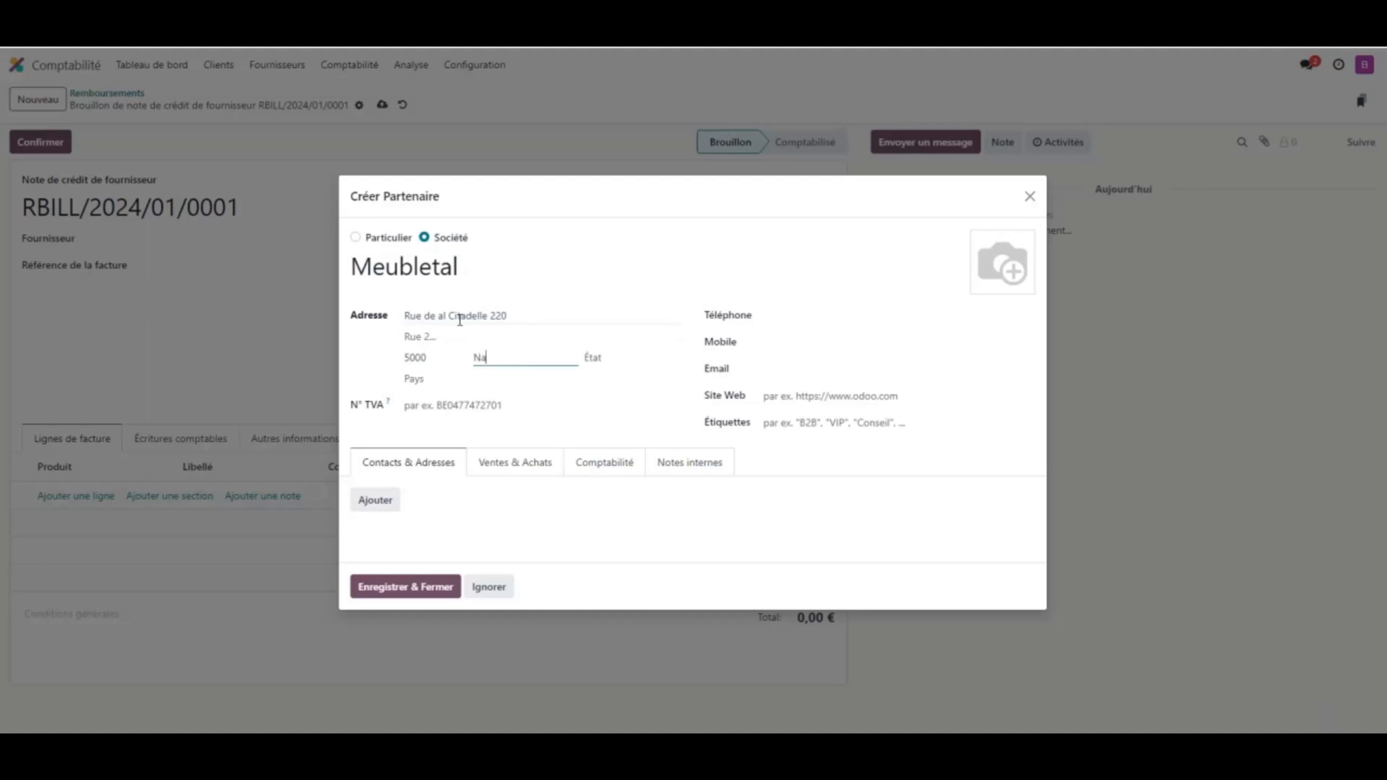
pyautogui.click(425, 586)
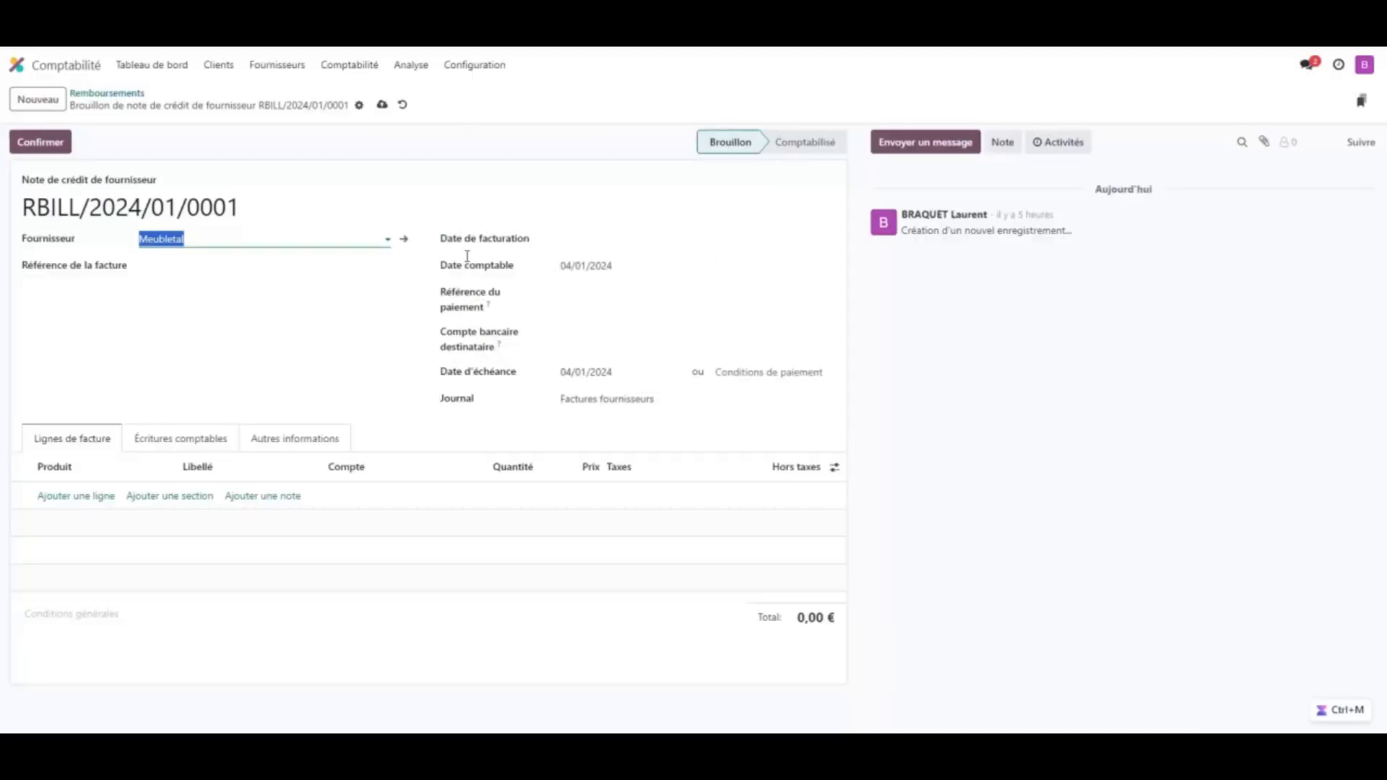
# Set the vendor credit note's payment reference to 12 and its invoice date to 02/01/2024.
pyautogui.click(589, 288)
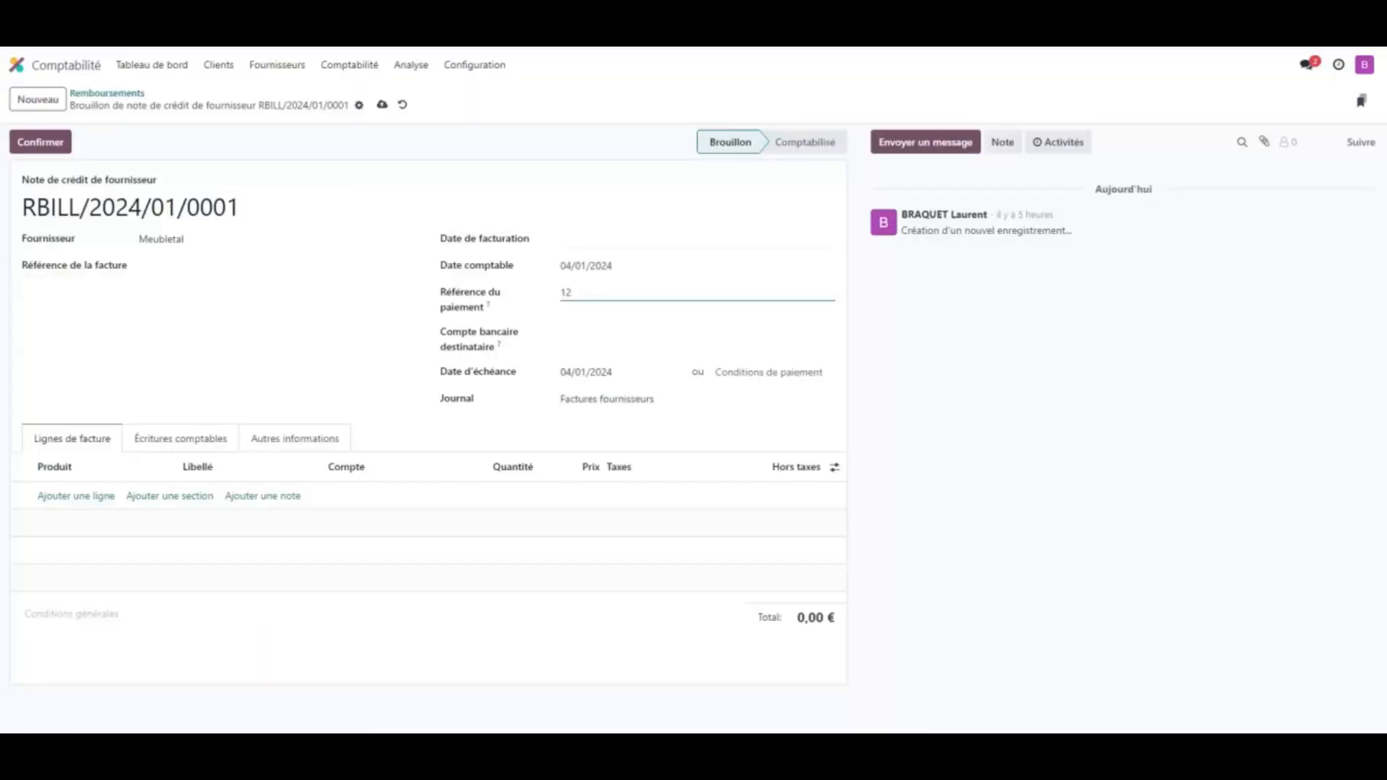
pyautogui.click(616, 241)
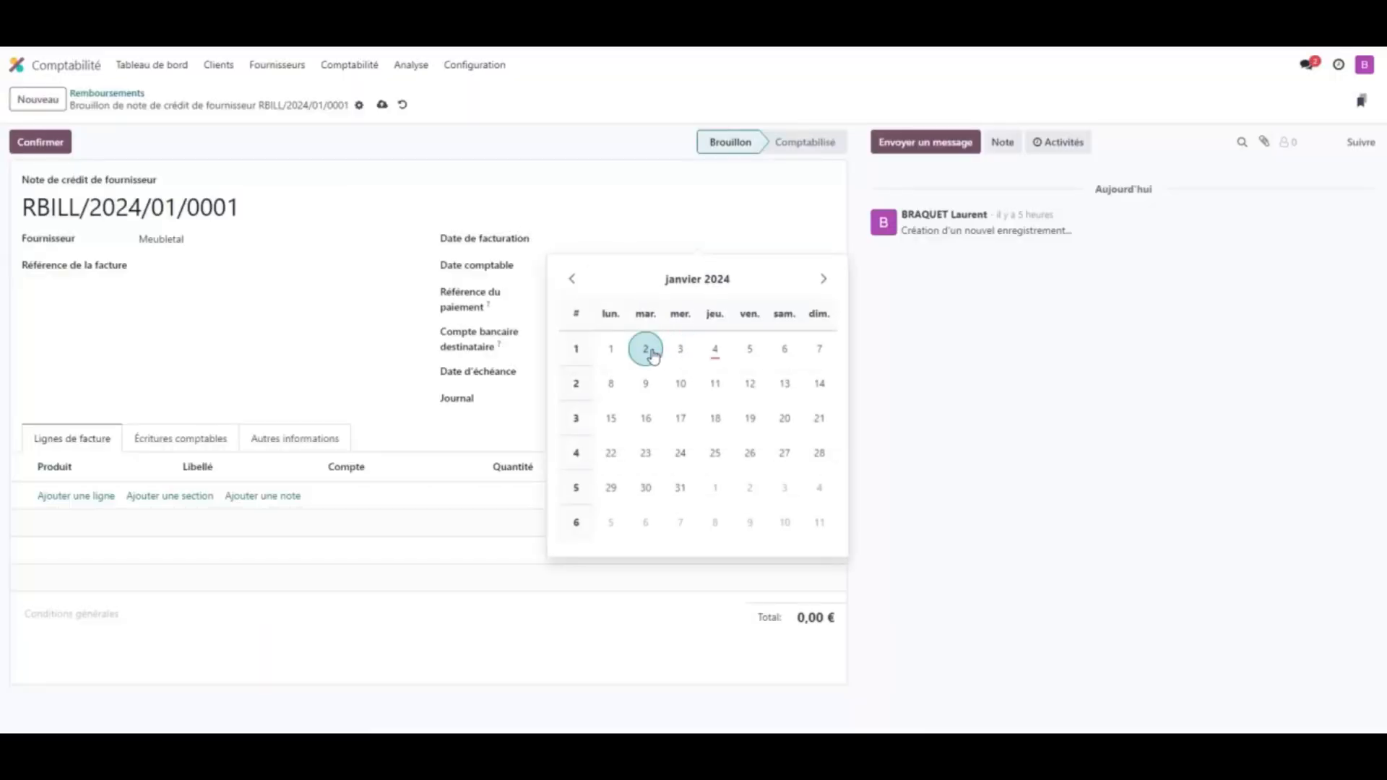
pyautogui.click(648, 351)
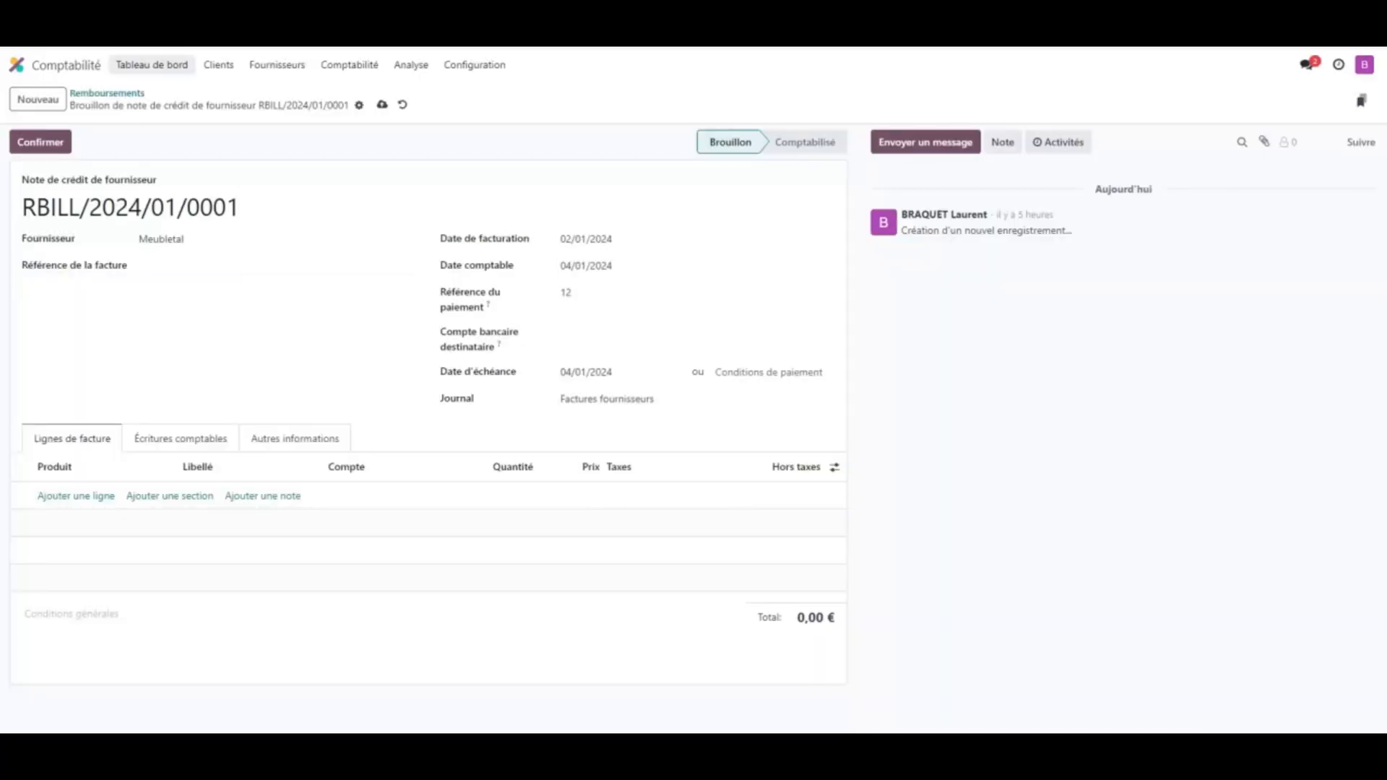
# Add a line to the vendor credit note and book it to account 608000 Remises, ristournes et rabais.
pyautogui.click(65, 496)
pyautogui.click(376, 495)
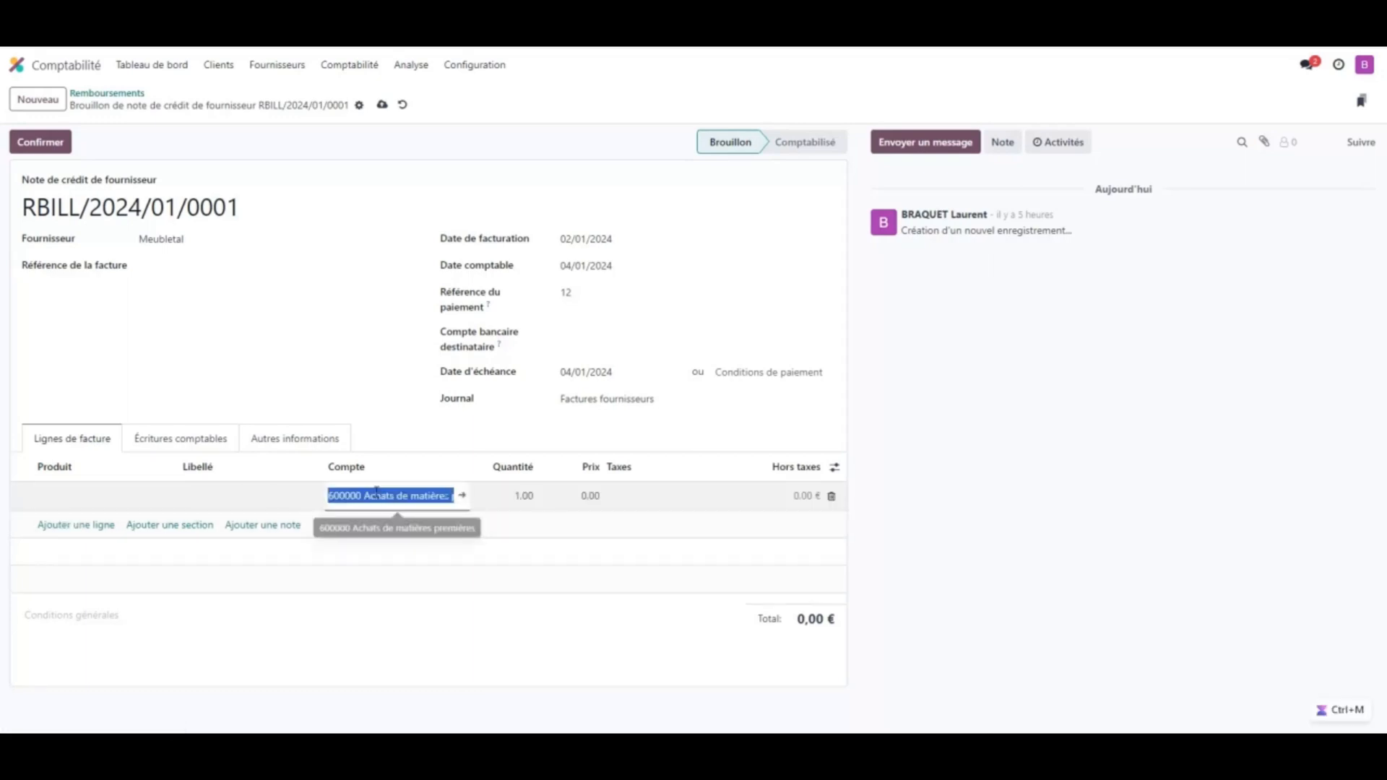
pyautogui.write('6080')
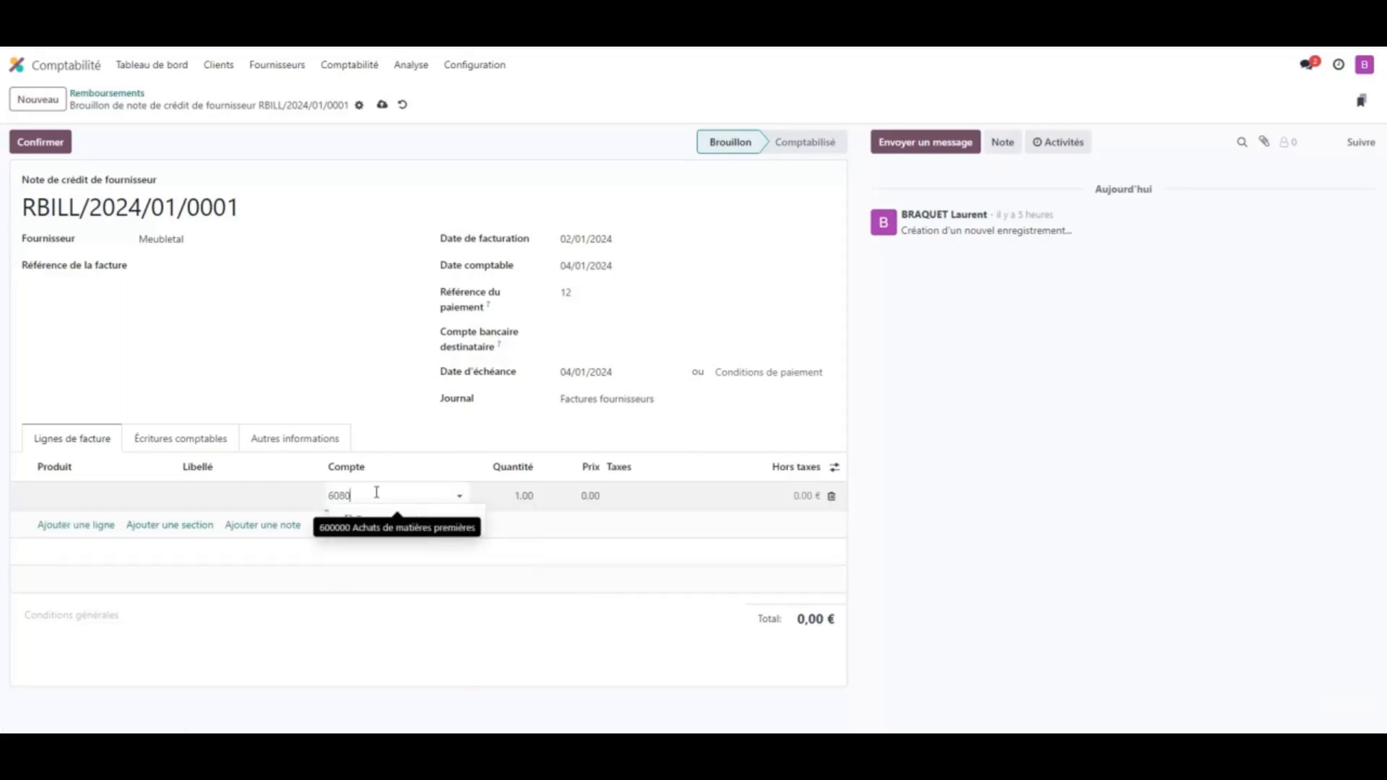
pyautogui.click(411, 521)
pyautogui.press('Tab')
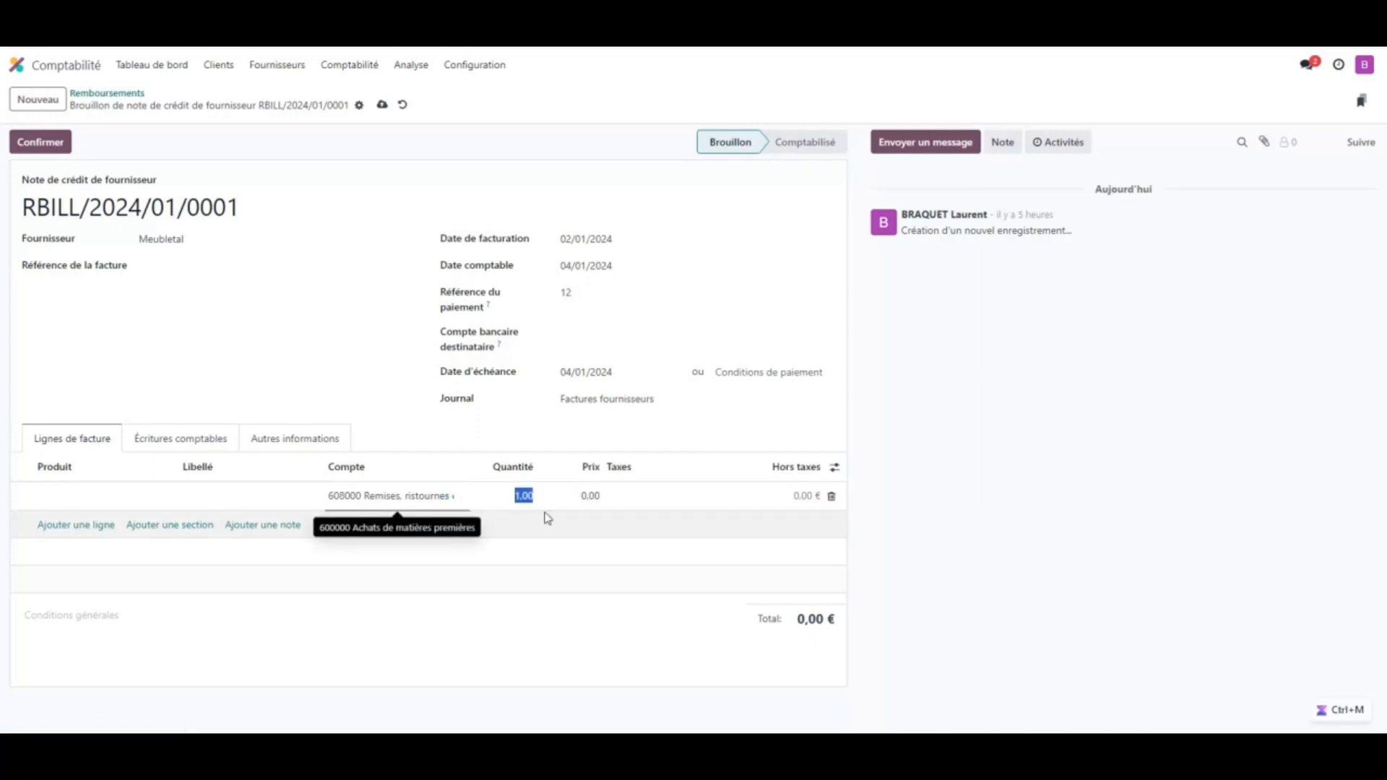
# Set the line's price to 12.28 and apply the 21% IG tax to it.
pyautogui.press('Tab')
pyautogui.write('1')
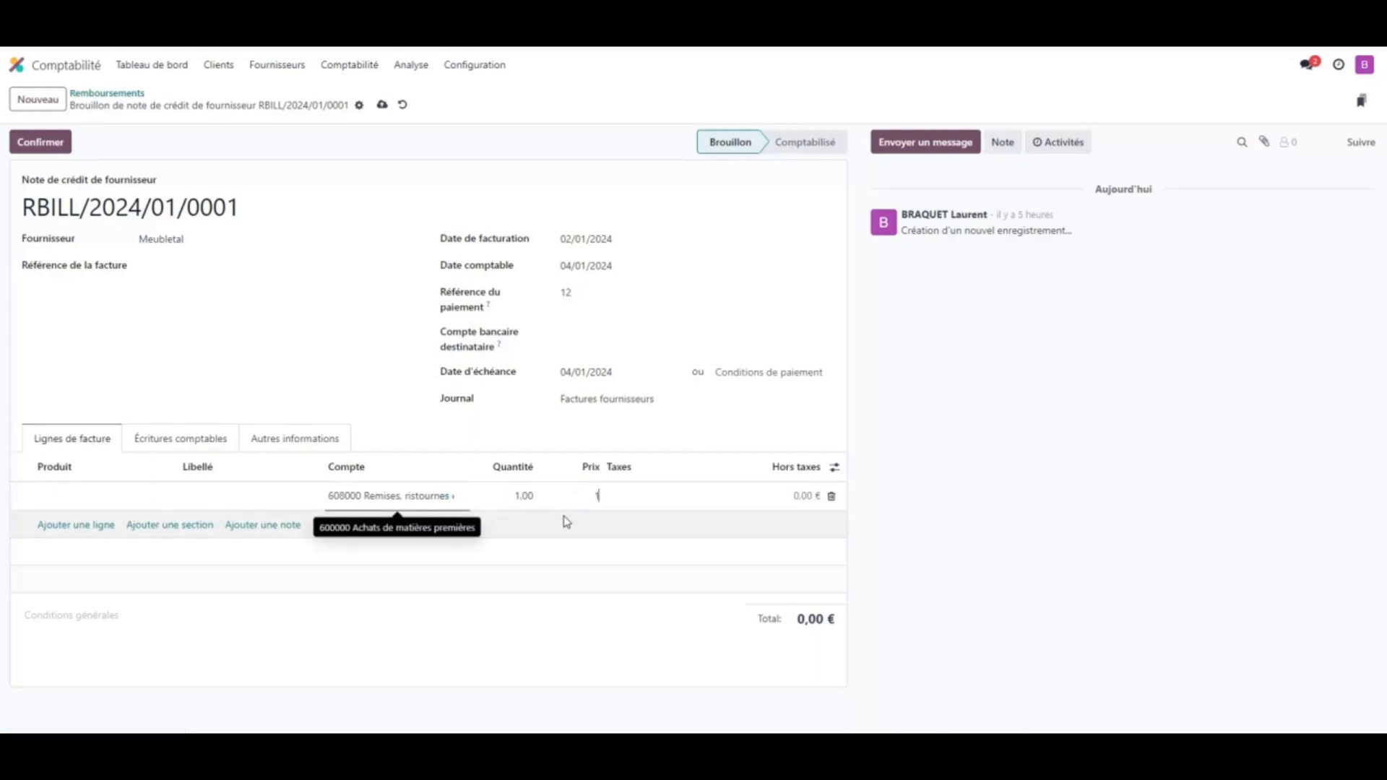
pyautogui.write('2.28')
pyautogui.press('Tab')
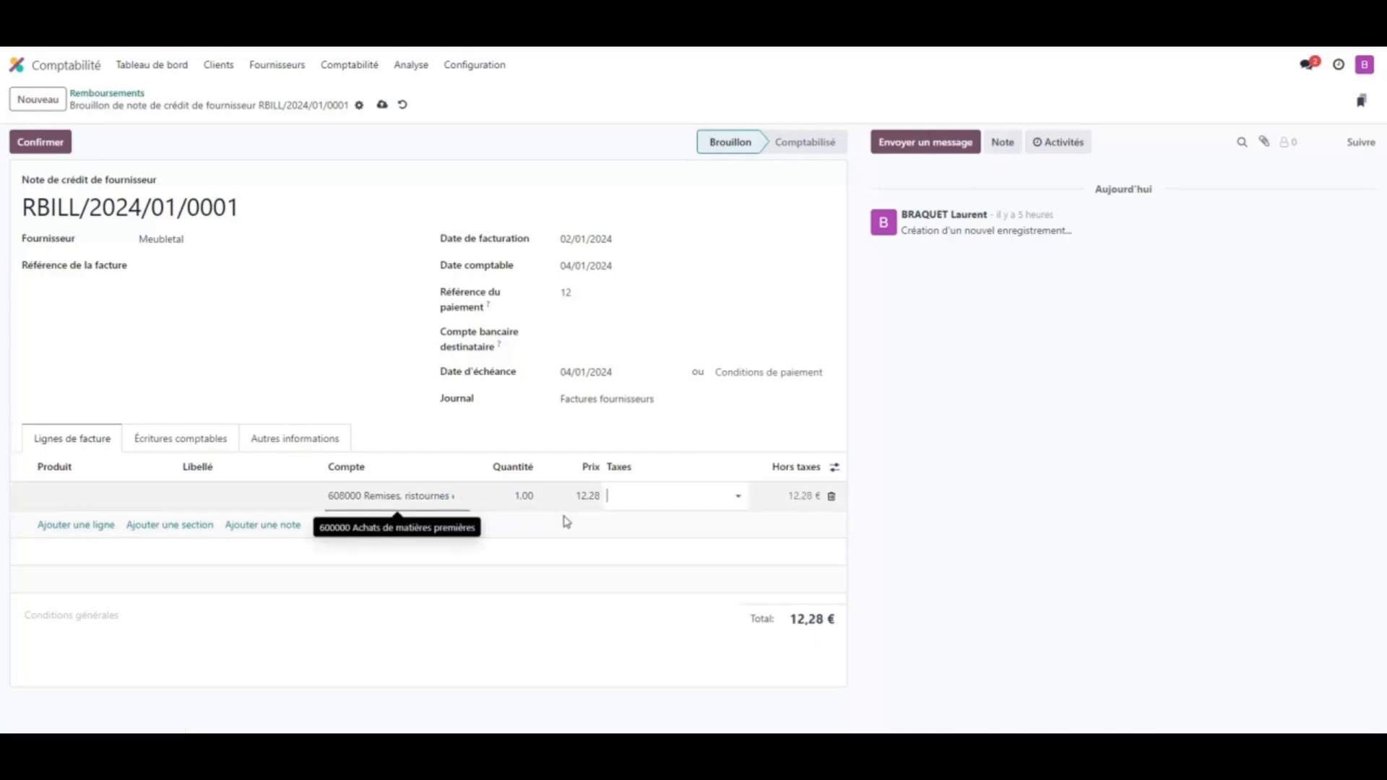
pyautogui.click(669, 490)
pyautogui.write('21')
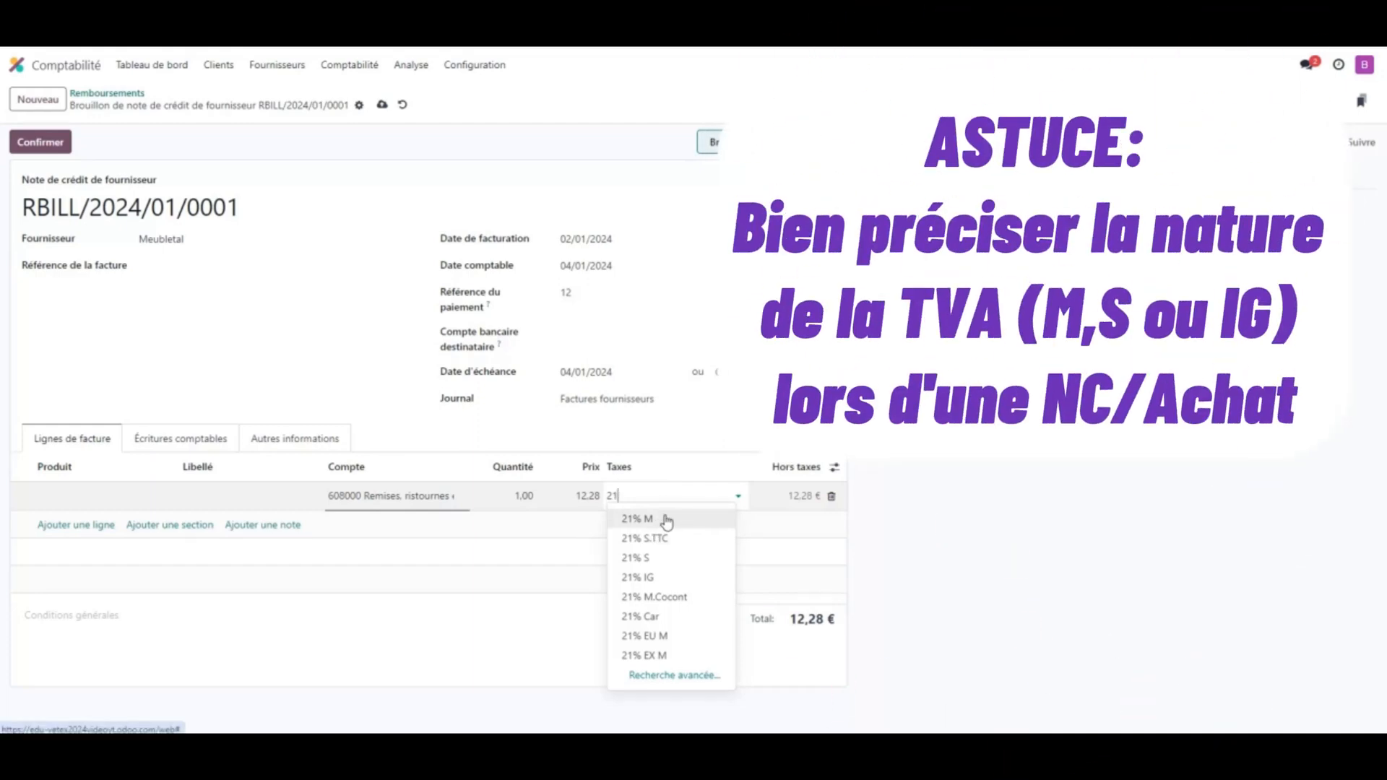
pyautogui.click(654, 577)
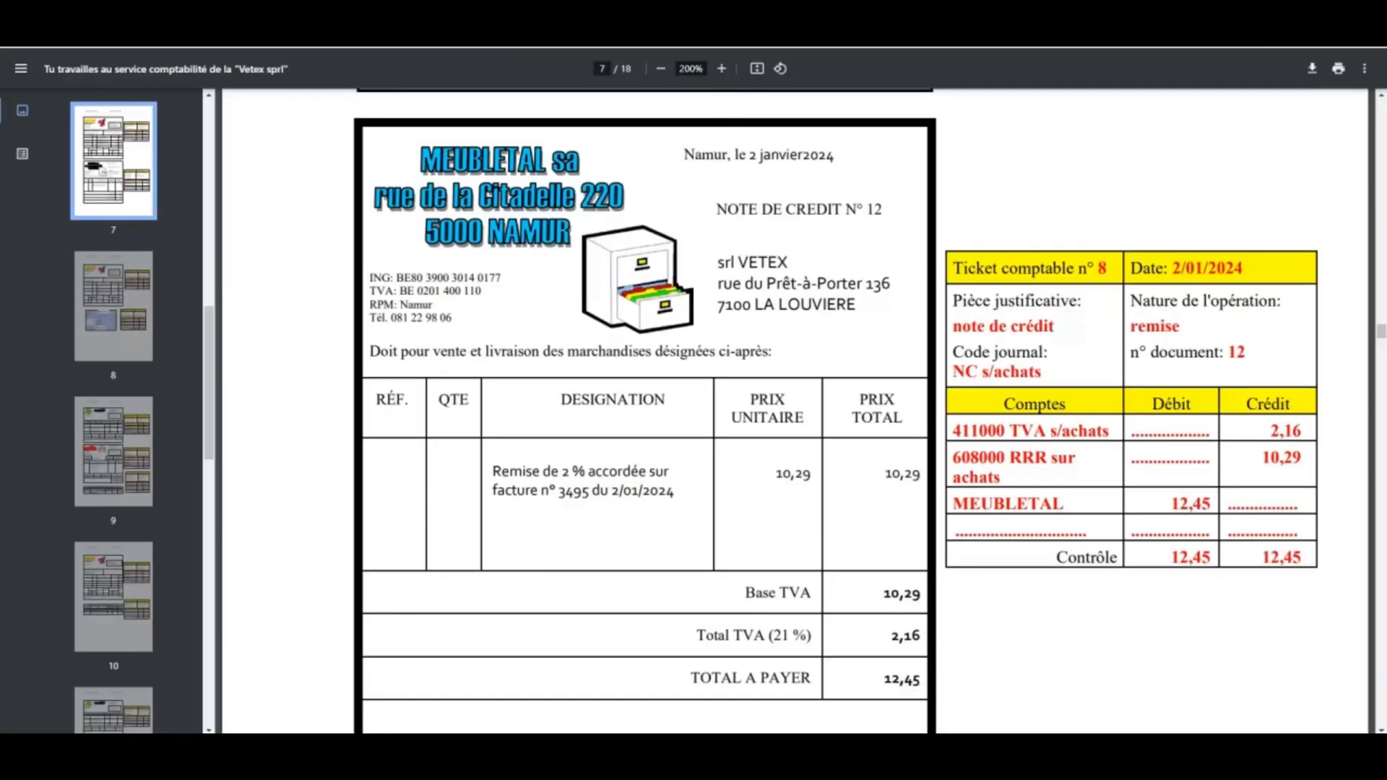
# Look up Meubletal's original invoice no. 3495 in the PDF to check what kind of purchase the discount concerns.
pyautogui.scroll(15, 623, 544)
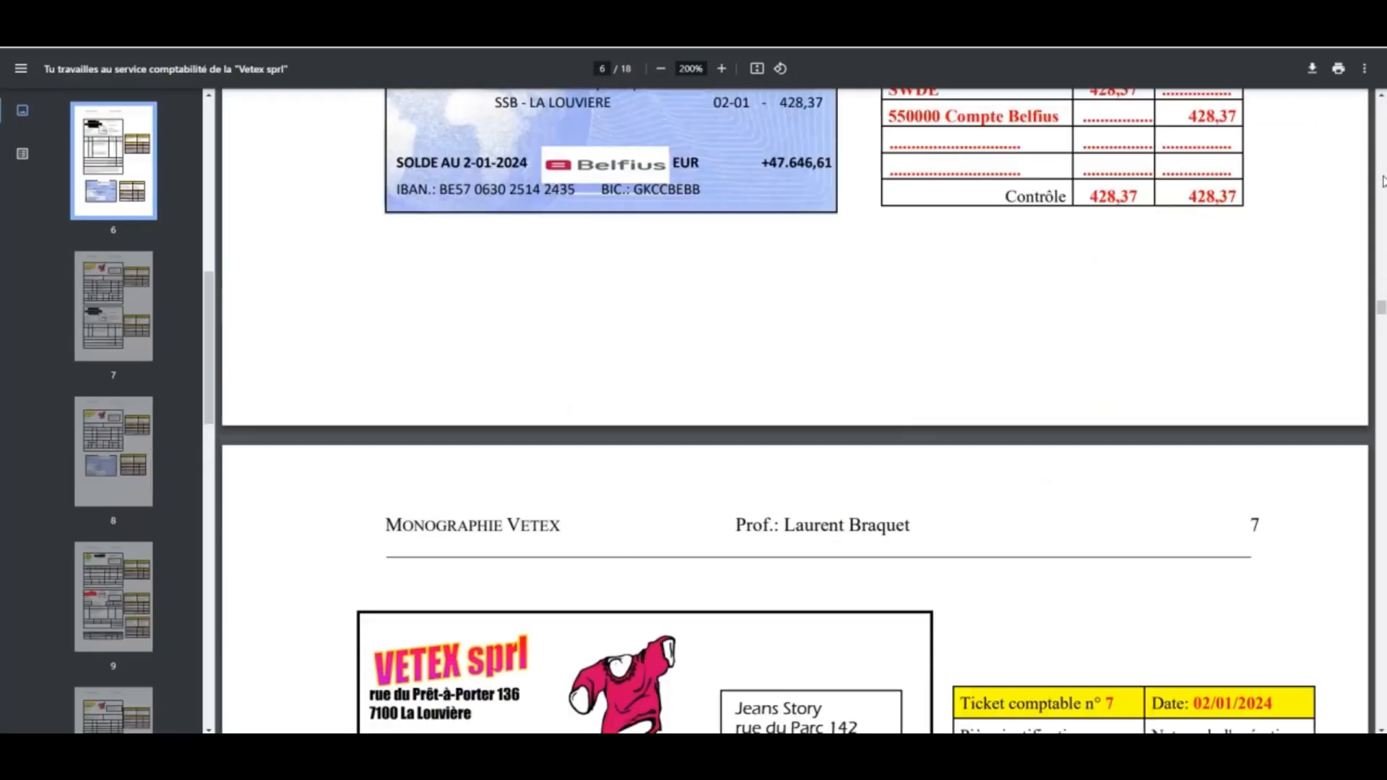
pyautogui.scroll(-1, 554, 473)
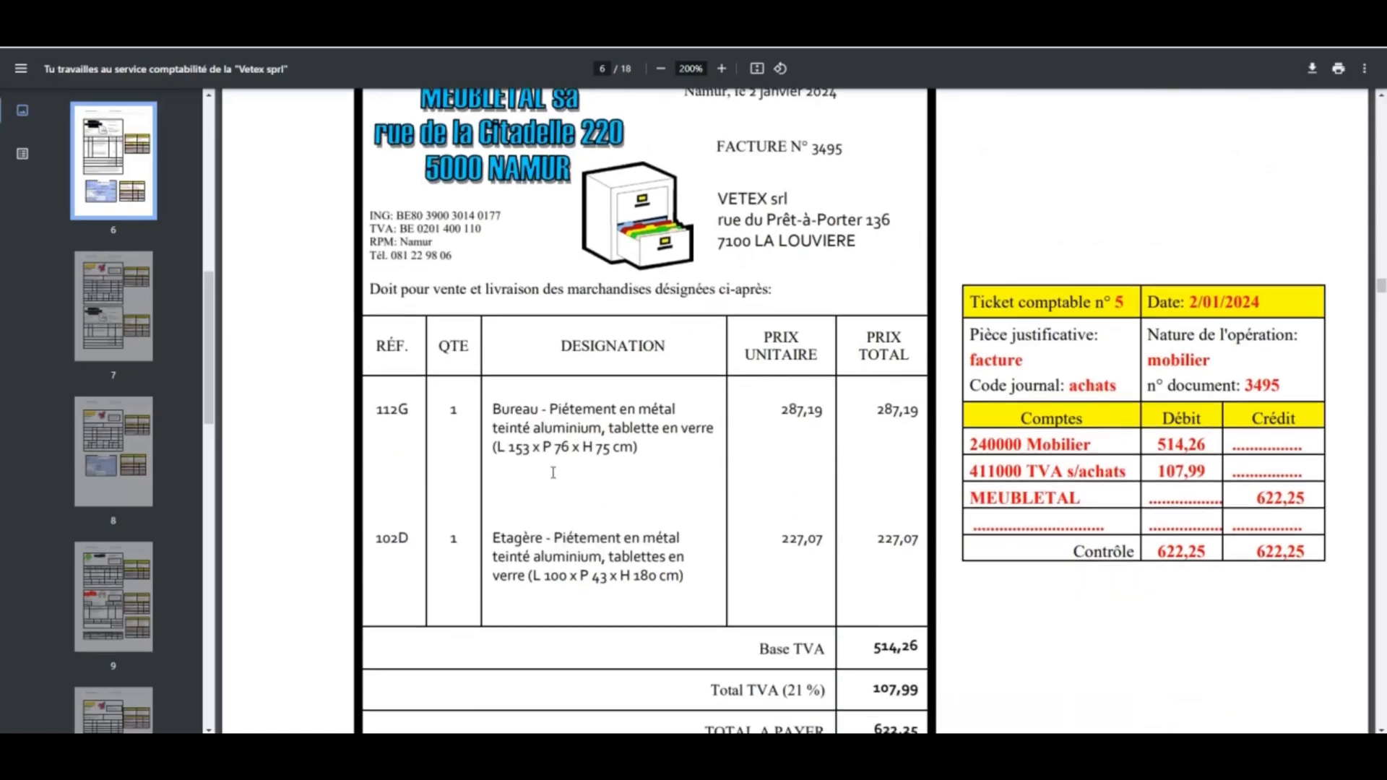
pyautogui.scroll(-18, 549, 560)
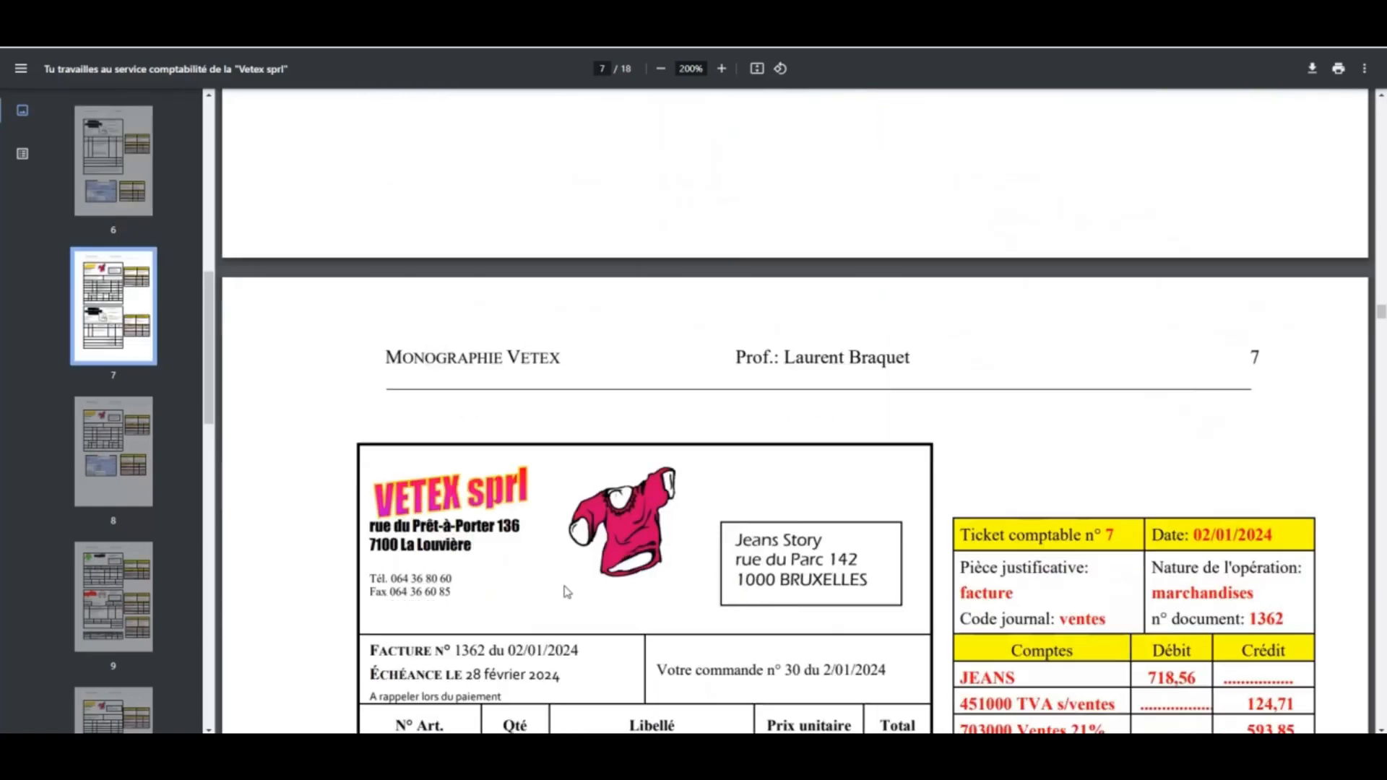
pyautogui.scroll(-10, 567, 584)
pyautogui.hotkey('alt', 'Tab')
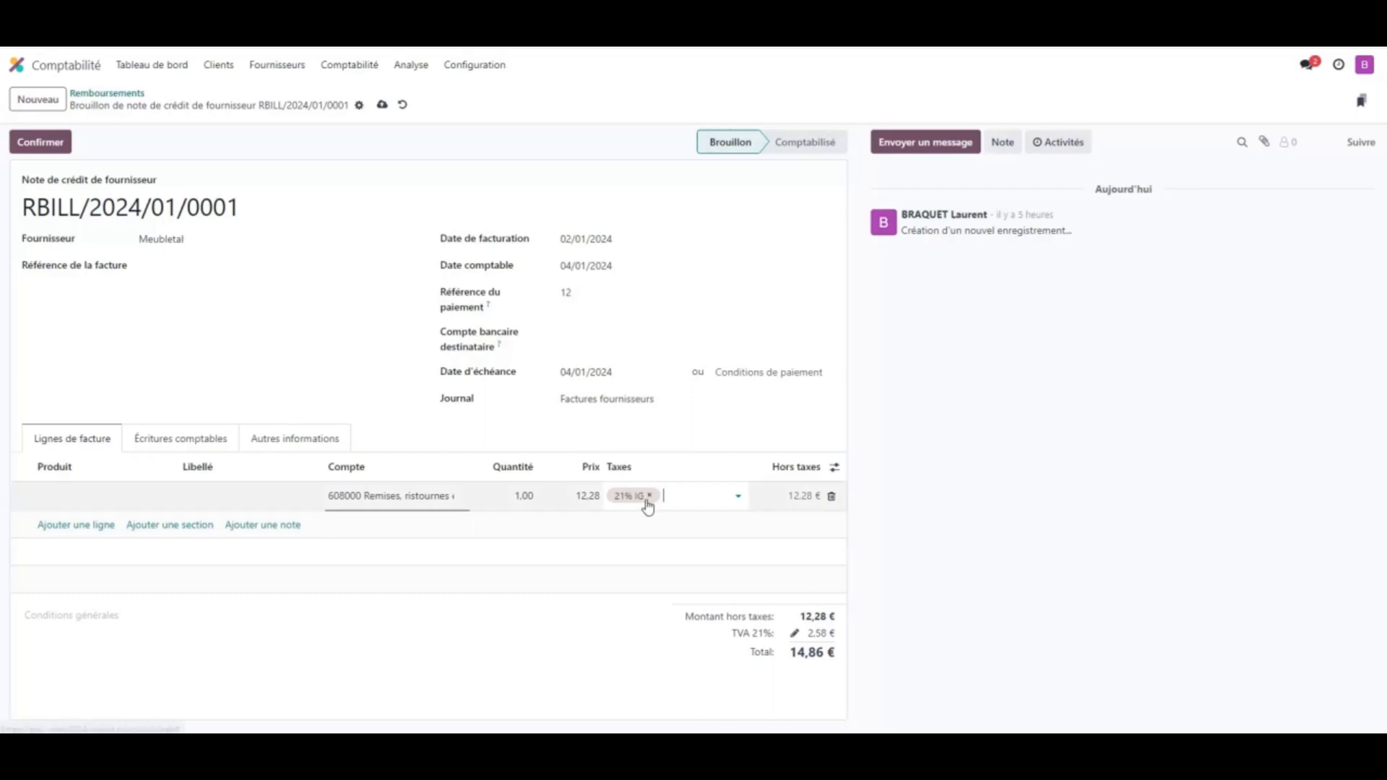
# Check the discount amount on credit note no. 12 in the PDF and correct the line's price to 10.29.
pyautogui.hotkey('alt', 'Tab')
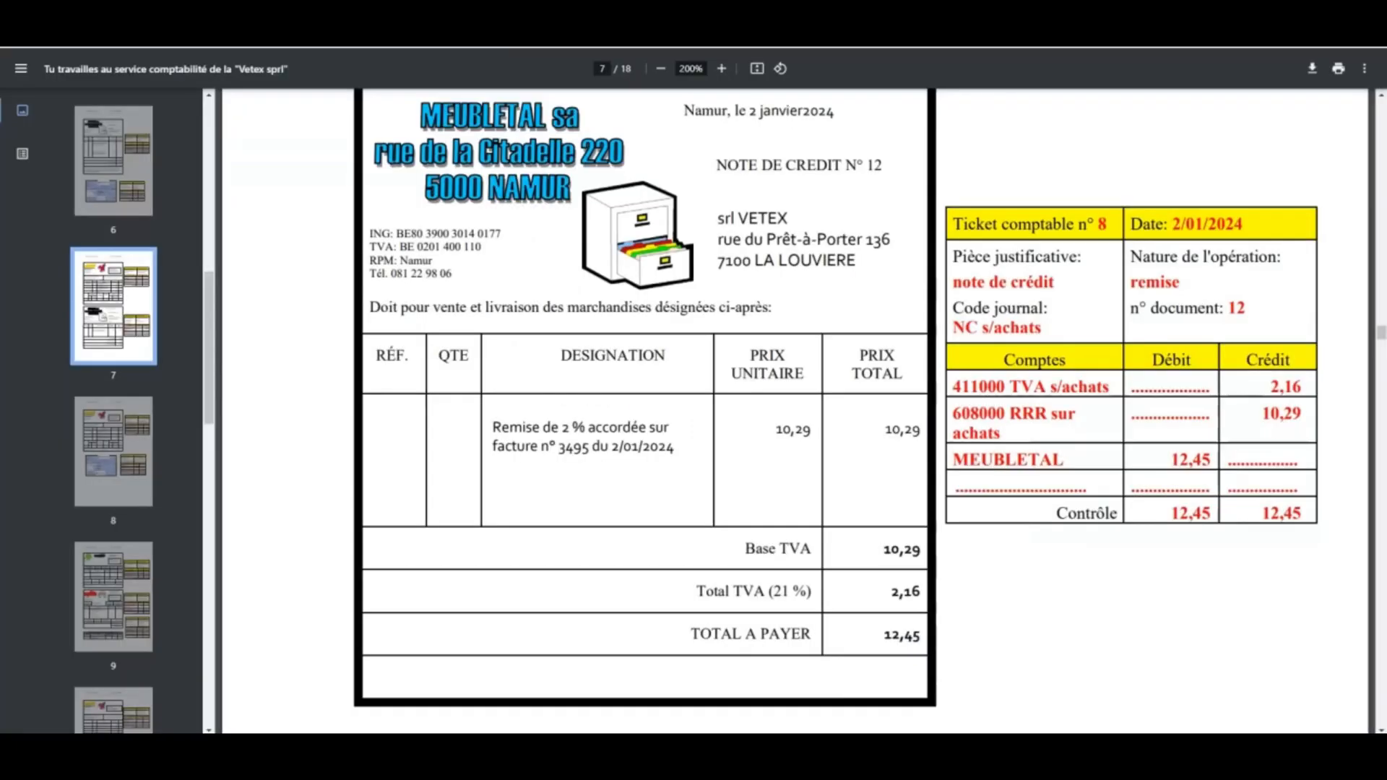
pyautogui.hotkey('alt', 'Tab')
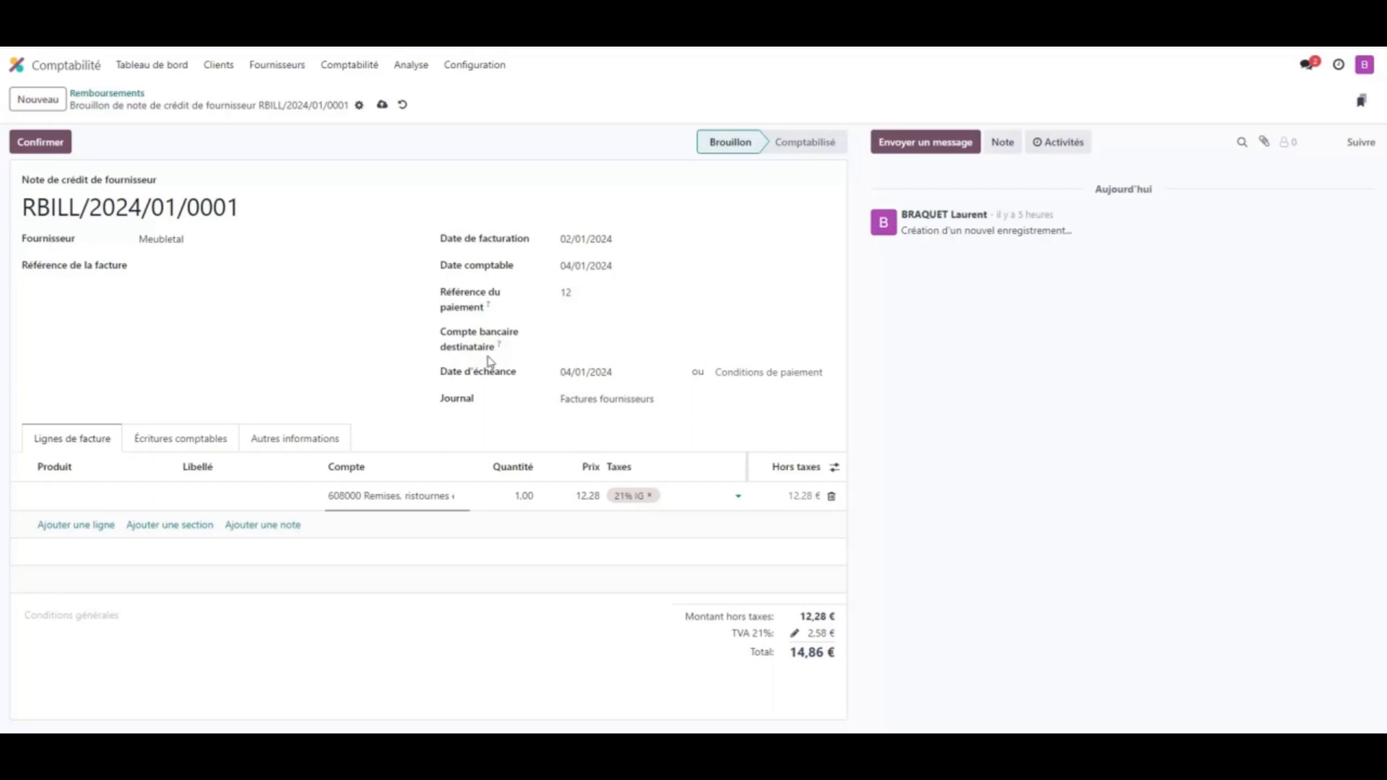
pyautogui.click(588, 495)
pyautogui.write('10')
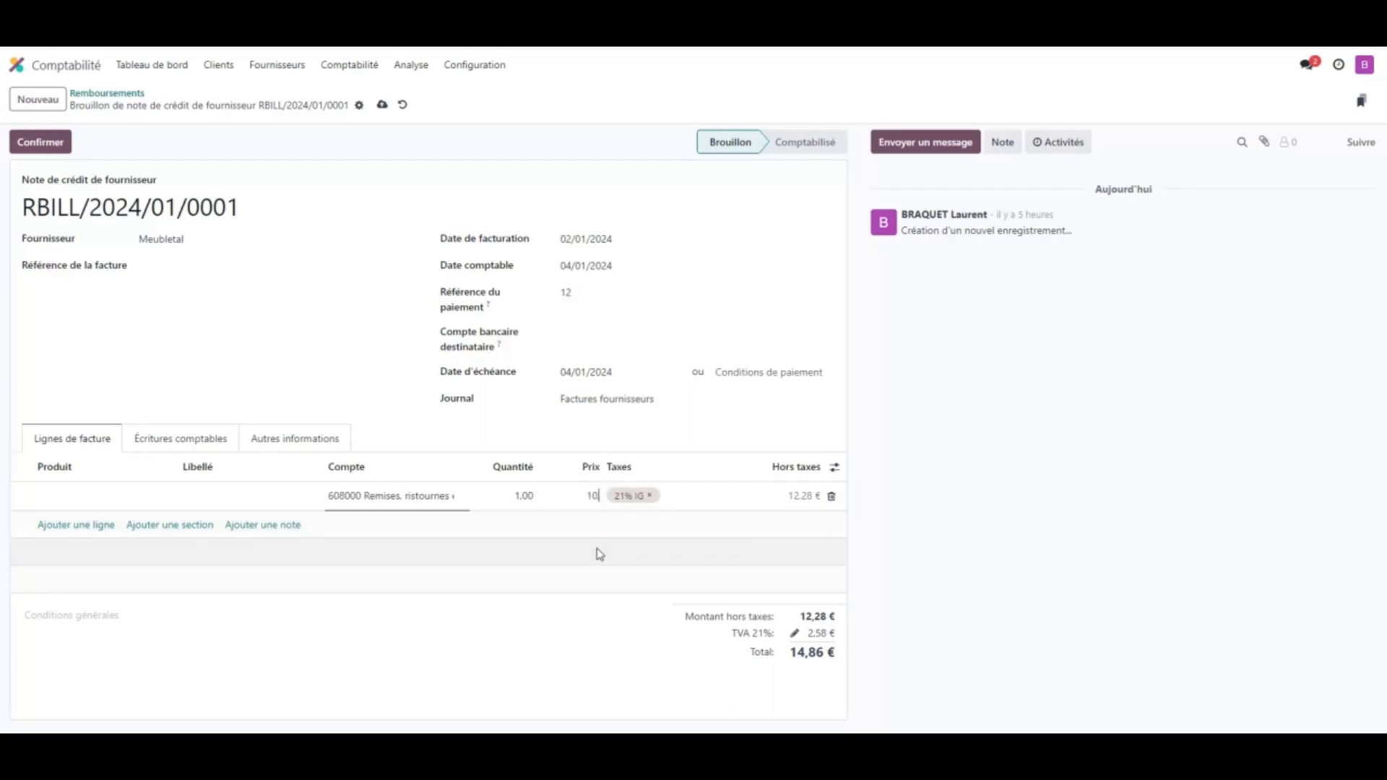
pyautogui.write('.29')
pyautogui.click(383, 639)
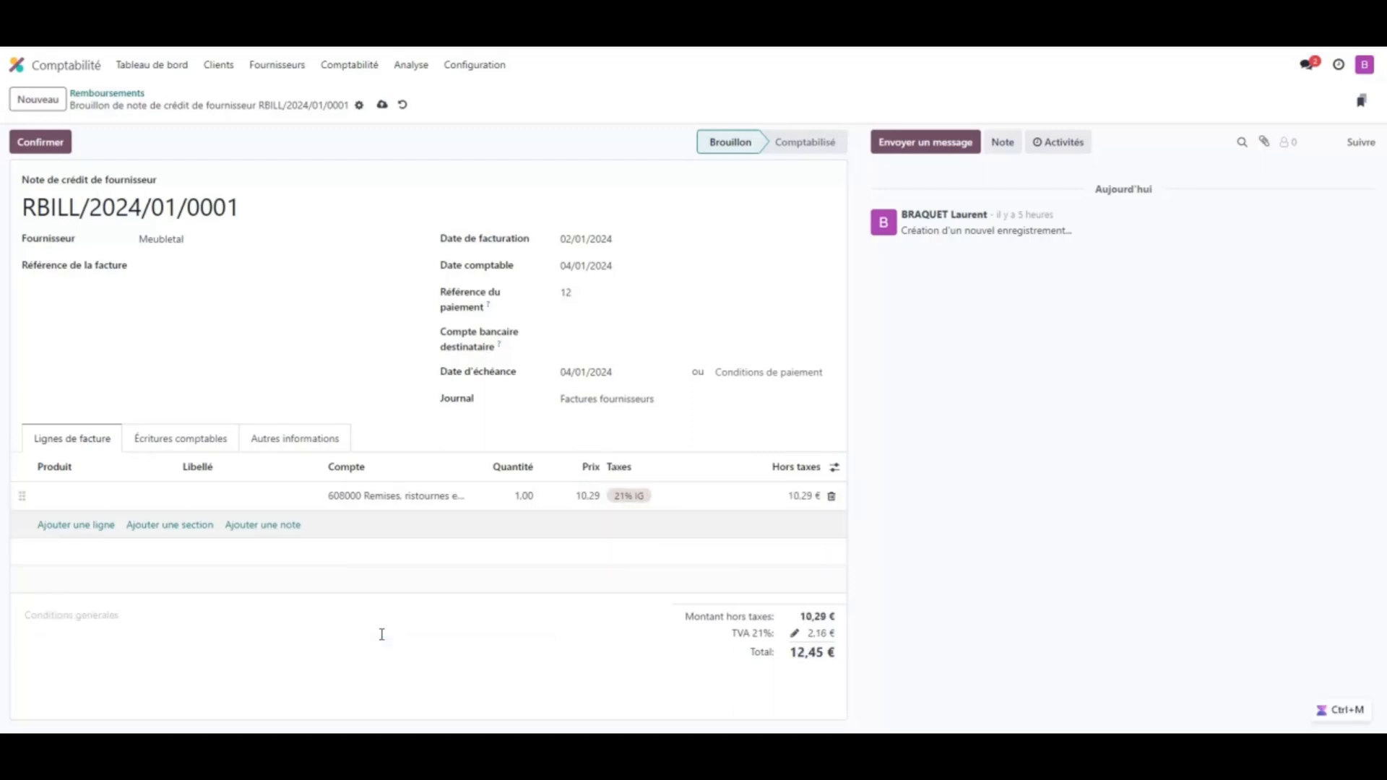
# Show the credit note's accounting entries and look up their tax grids in the VAT declaration PDF.
pyautogui.hotkey('alt', 'Tab')
pyautogui.hotkey('alt', 'Tab')
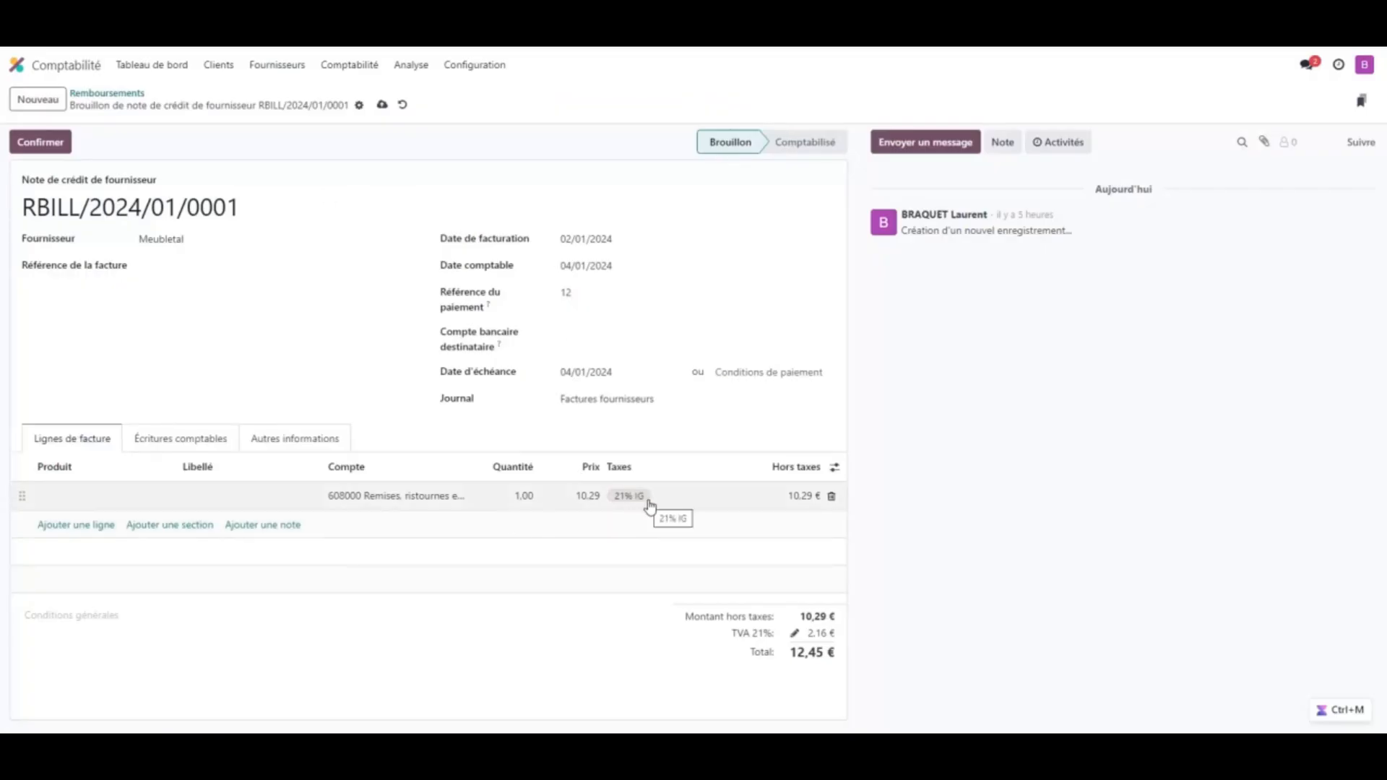
pyautogui.click(185, 441)
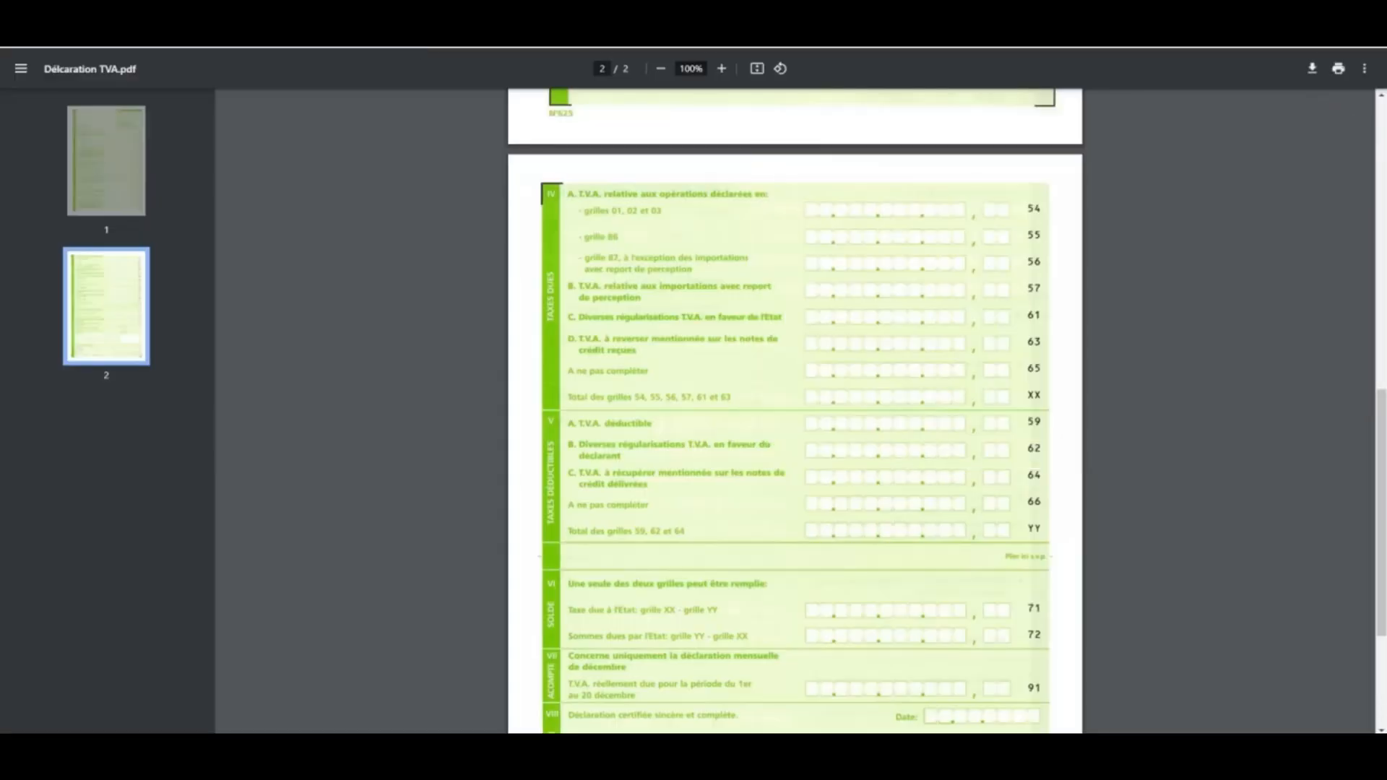
pyautogui.scroll(1, 916, 366)
pyautogui.scroll(5, 929, 379)
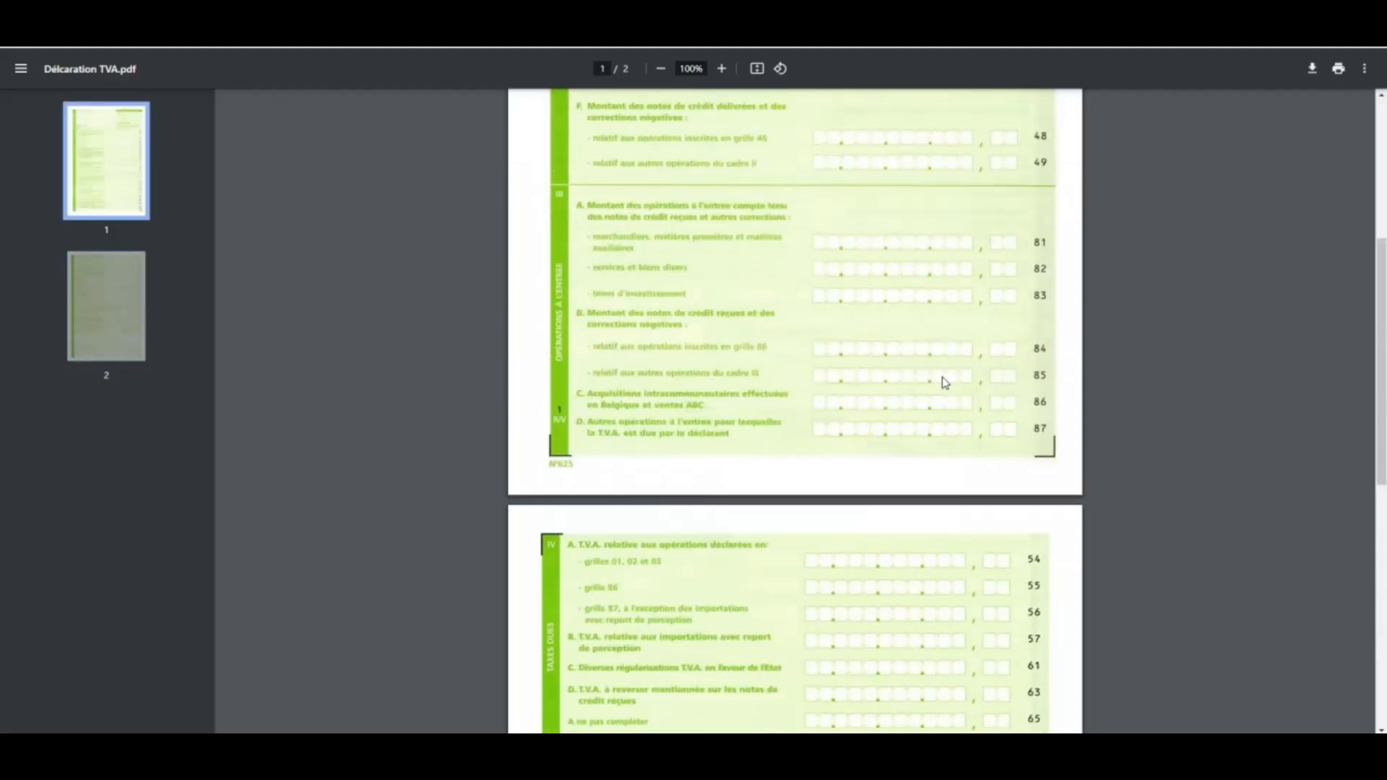
pyautogui.scroll(1, 945, 383)
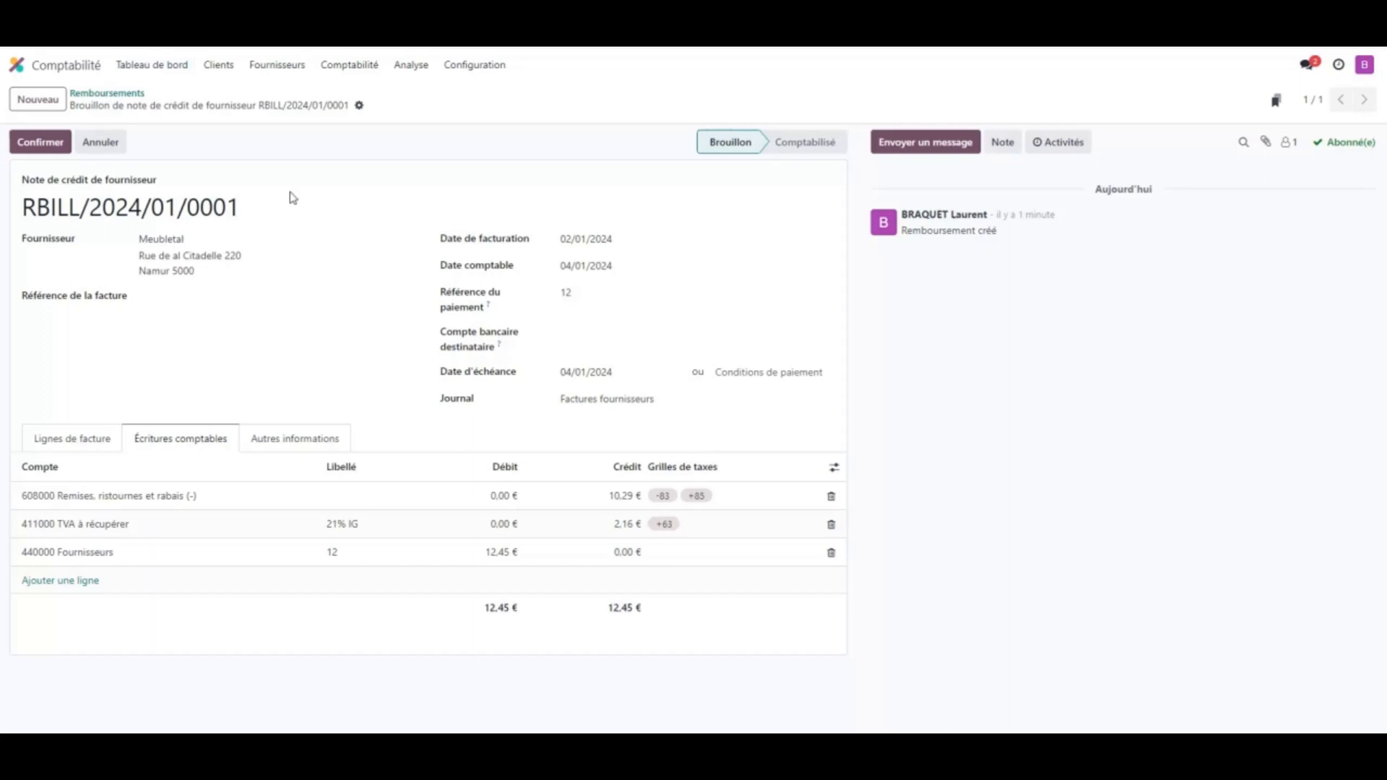
# Review the line's tax and the entries' tax grids again against the incoming-operations boxes of the VAT declaration.
pyautogui.click(69, 438)
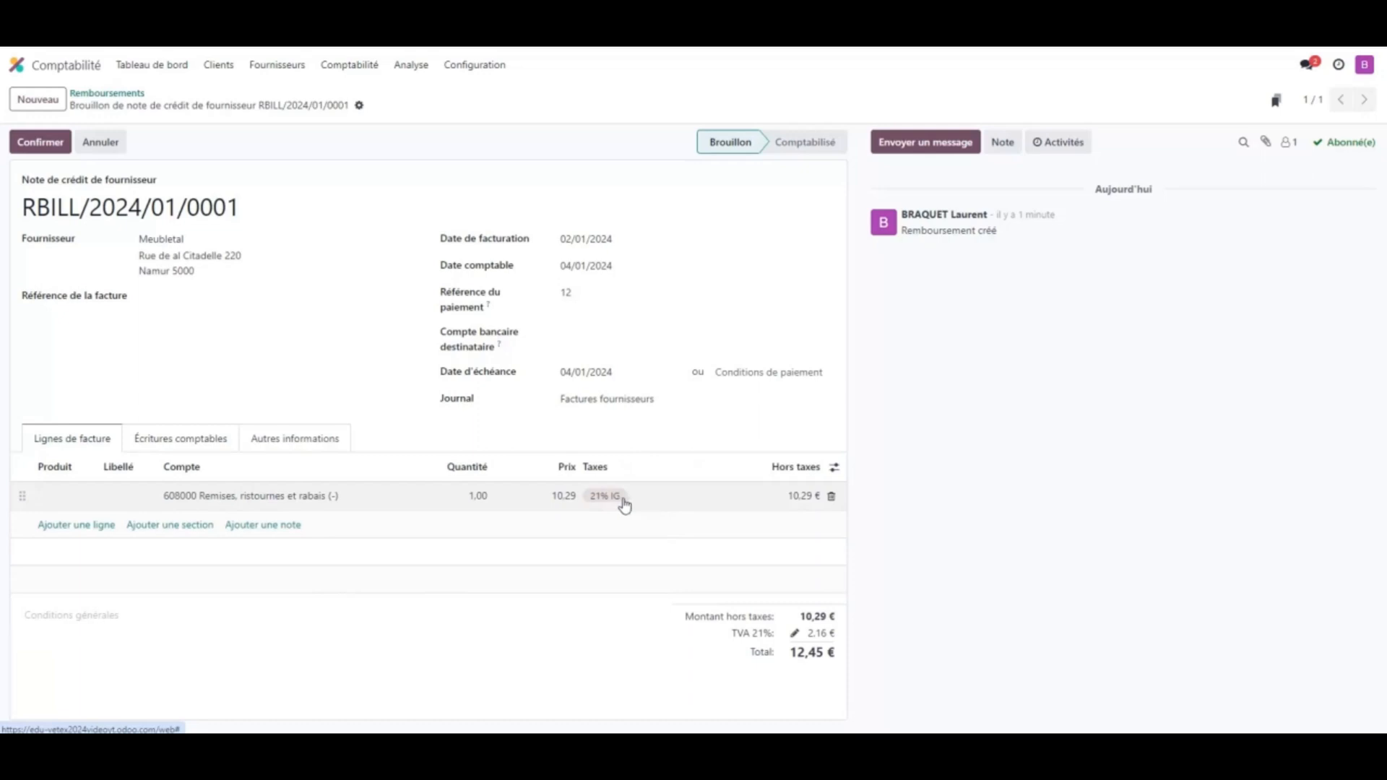
pyautogui.click(181, 441)
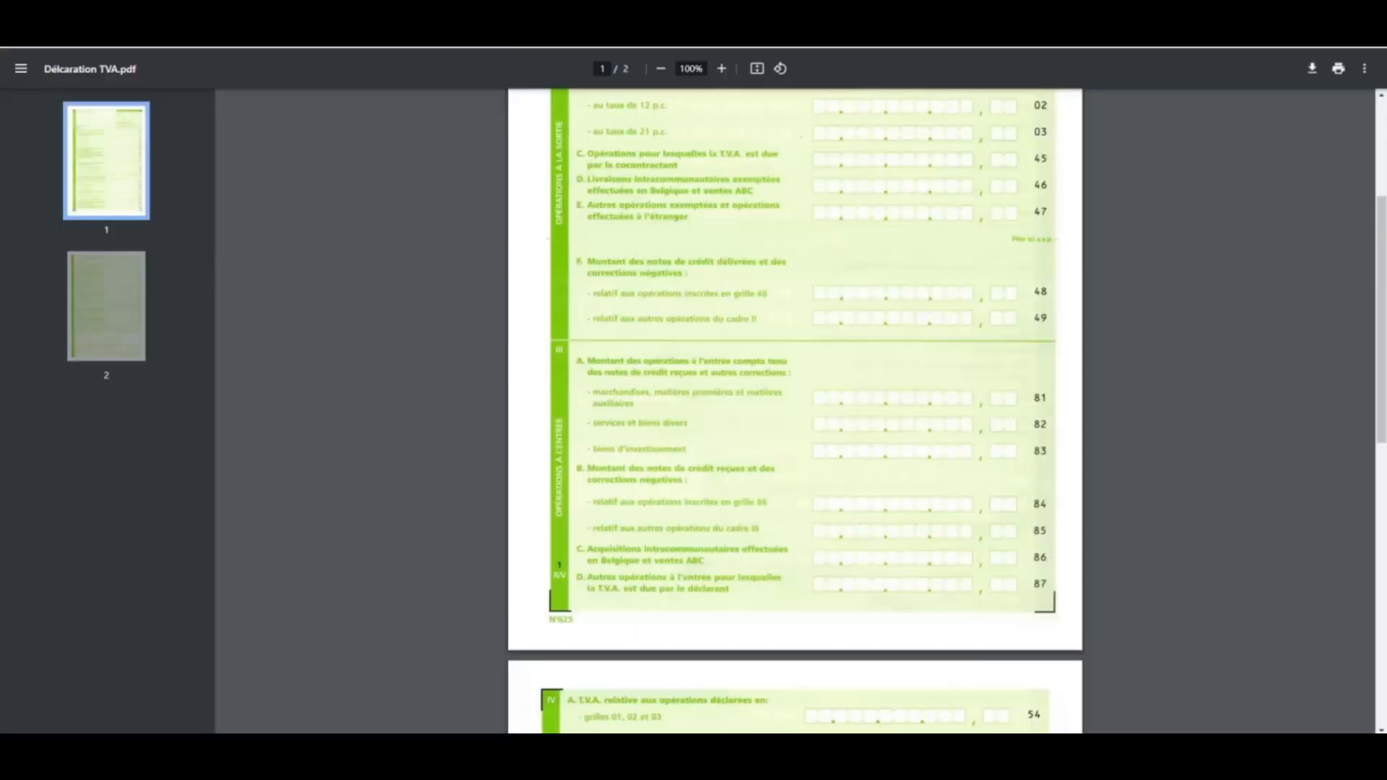
pyautogui.scroll(-1, 1039, 443)
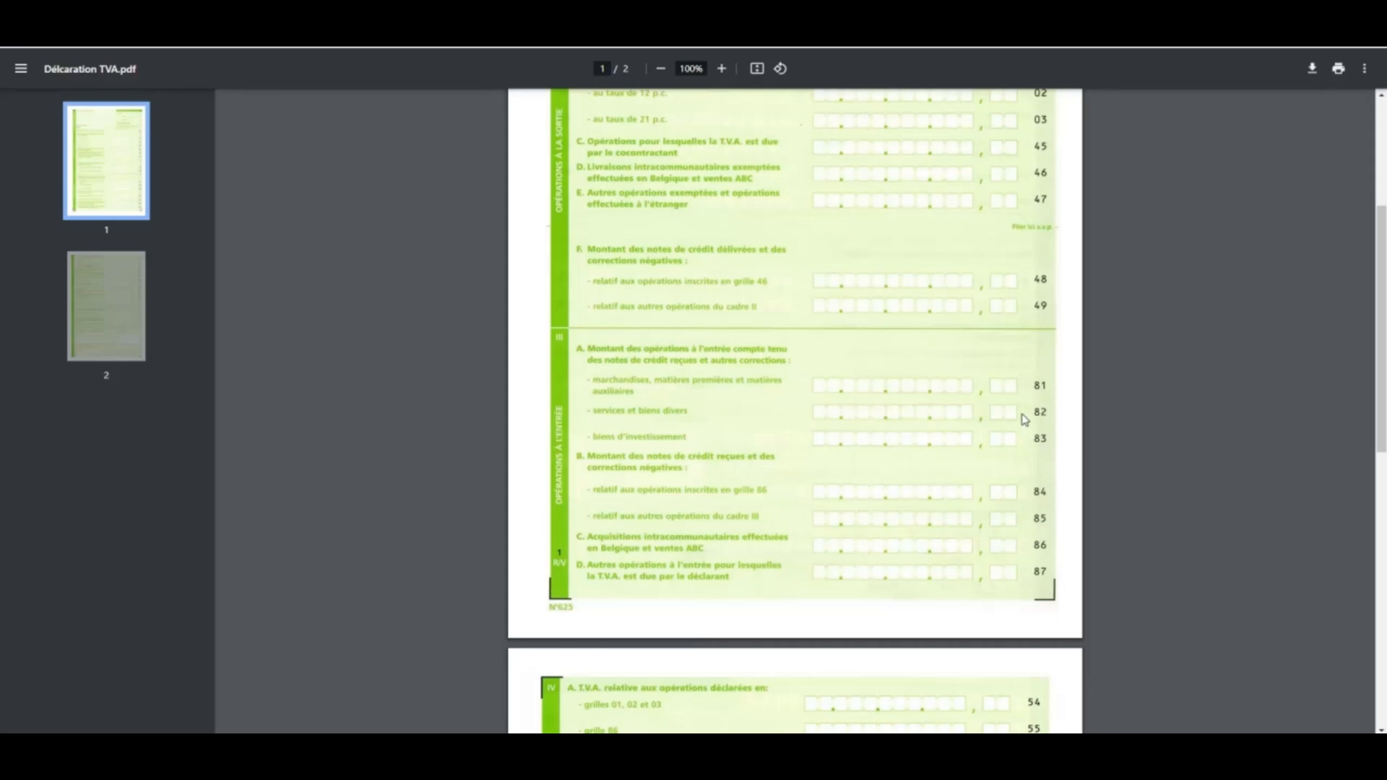
pyautogui.scroll(-3, 1024, 419)
pyautogui.scroll(5, 1025, 437)
pyautogui.scroll(-1, 1026, 439)
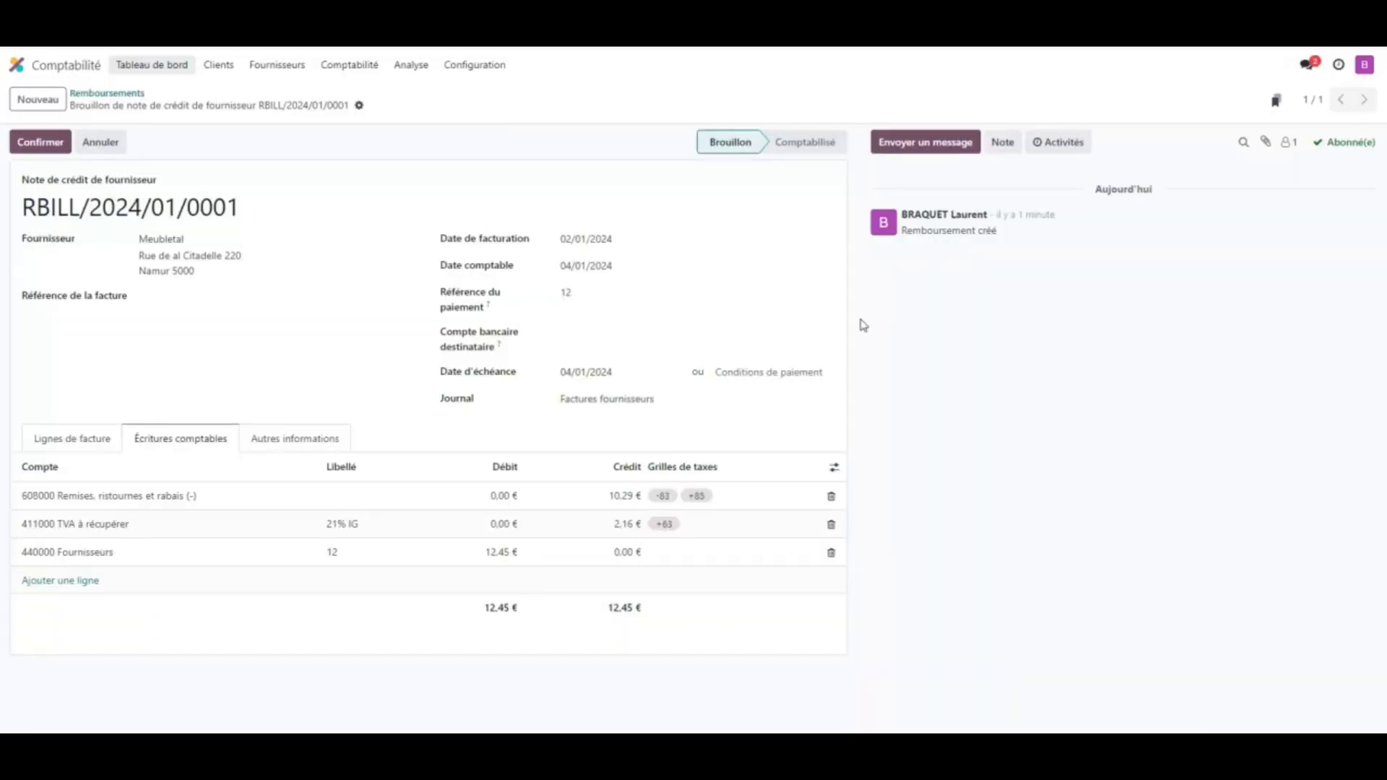
# Compare the credit note's lines and accounting entries with accounting ticket no. 8 in the PDF.
pyautogui.click(68, 447)
pyautogui.click(166, 447)
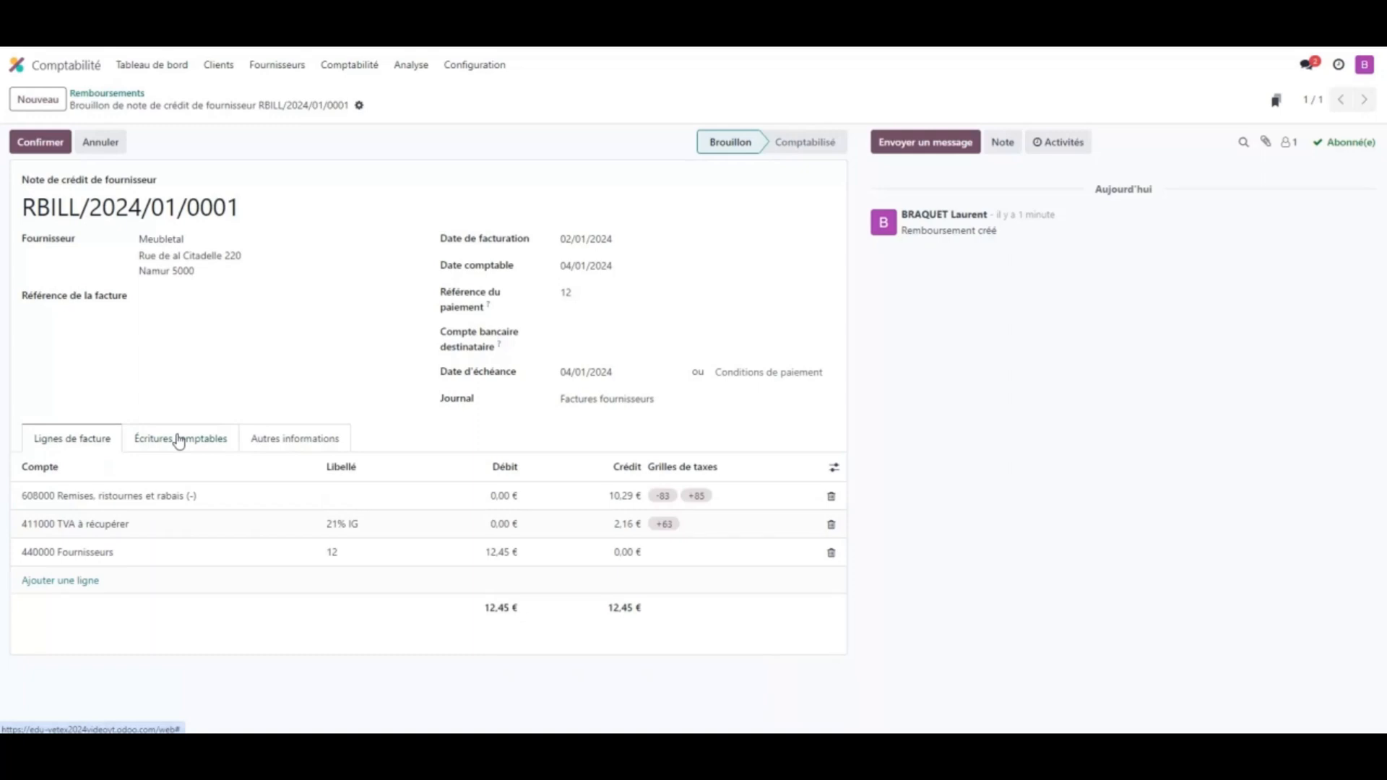
pyautogui.click(179, 442)
pyautogui.hotkey('alt', 'Tab')
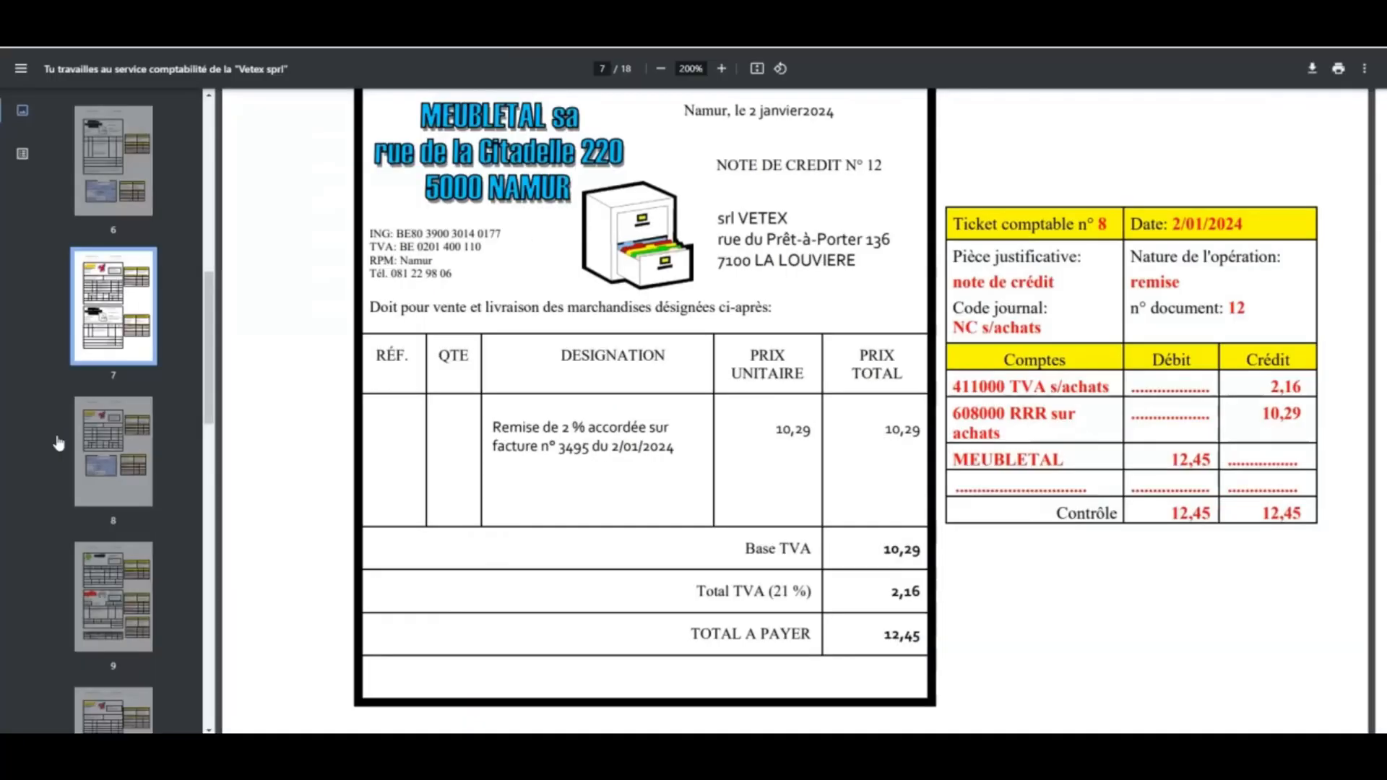
pyautogui.hotkey('alt', 'Tab')
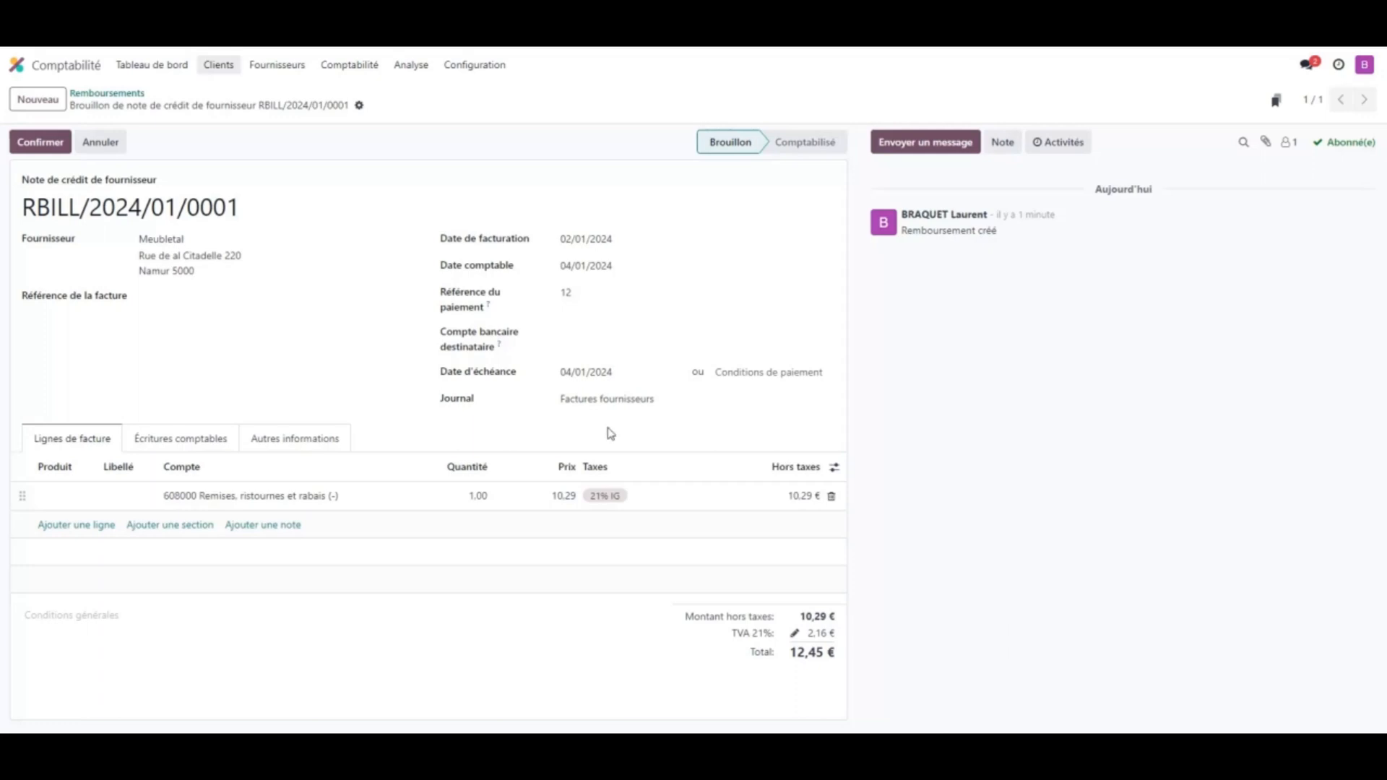
# Open Modelon's vendor bill BILL/2024/01/0003 from the list of supplier invoices (Factures fournisseurs).
pyautogui.click(218, 65)
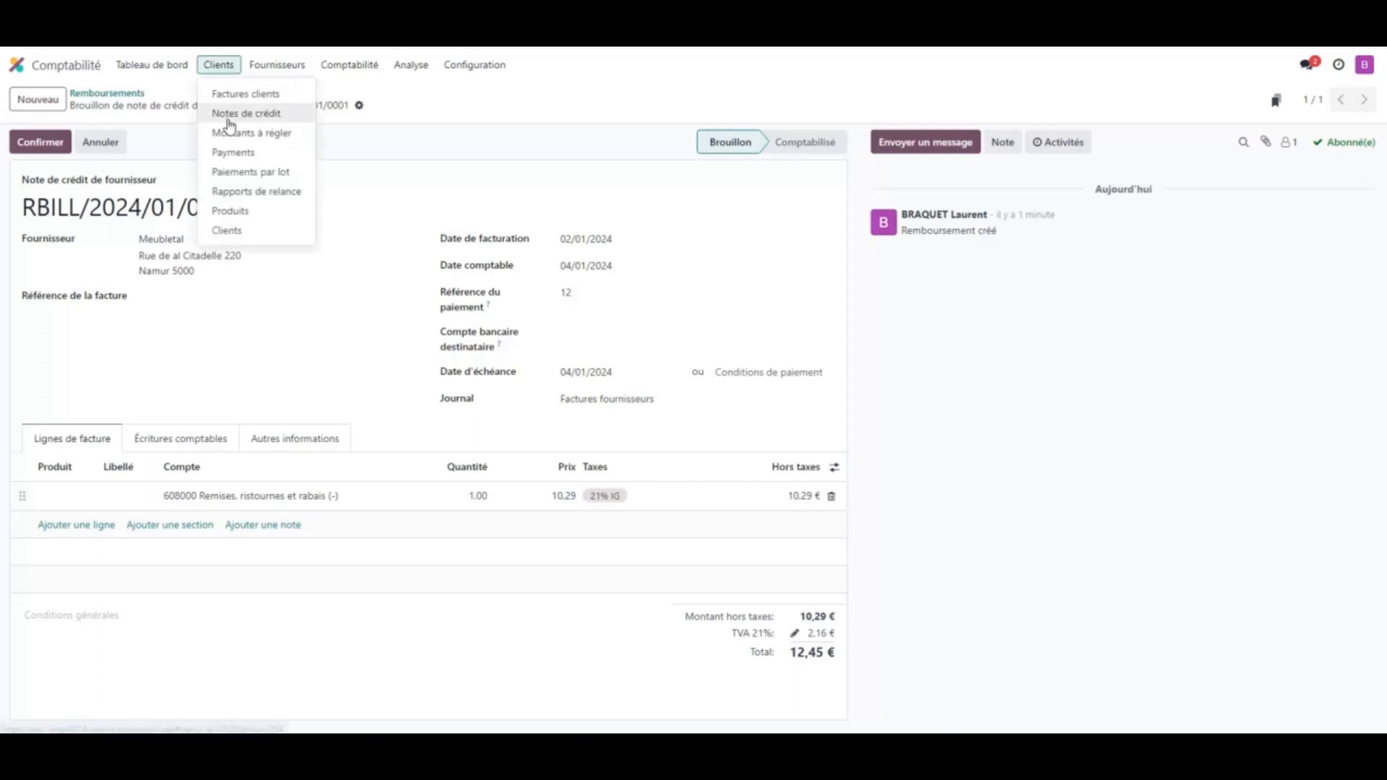
pyautogui.click(264, 72)
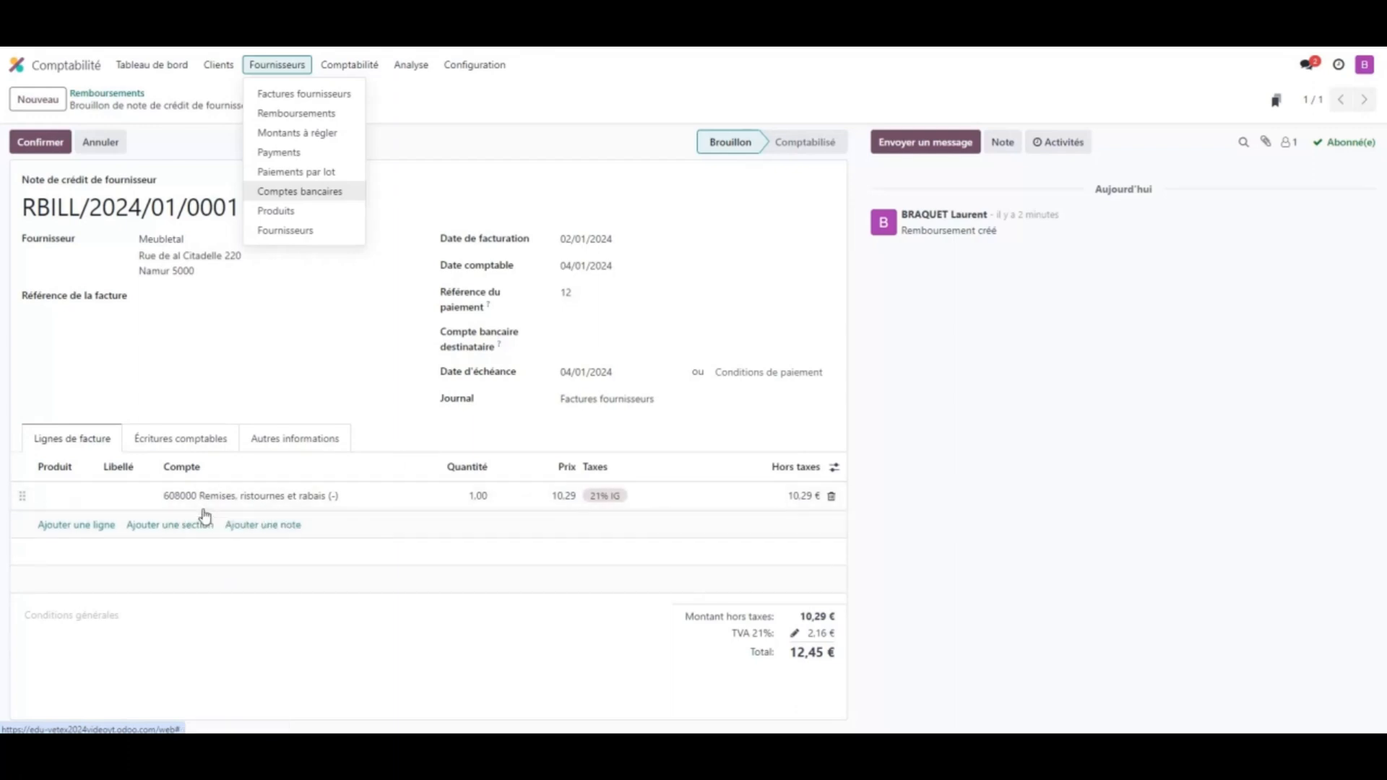
pyautogui.click(218, 65)
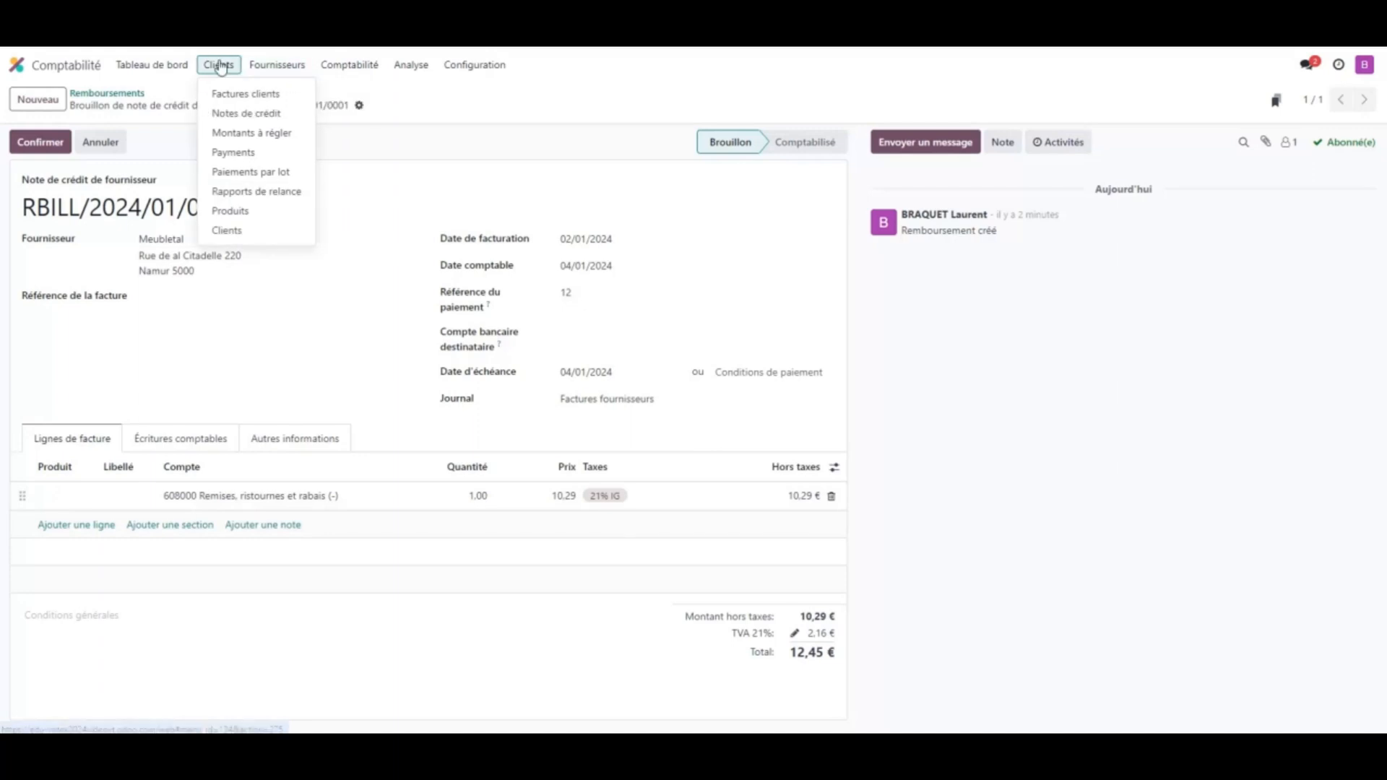
pyautogui.moveTo(260, 66)
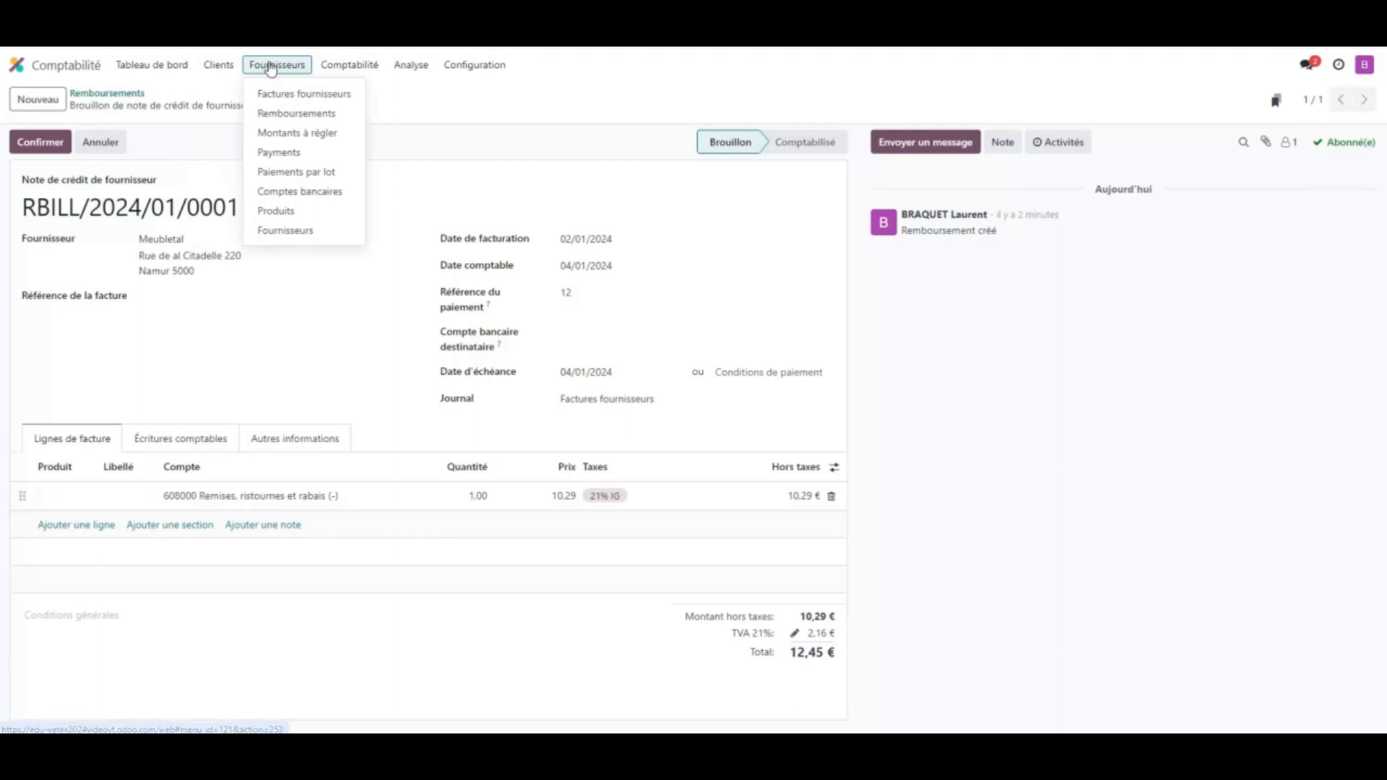
pyautogui.click(278, 95)
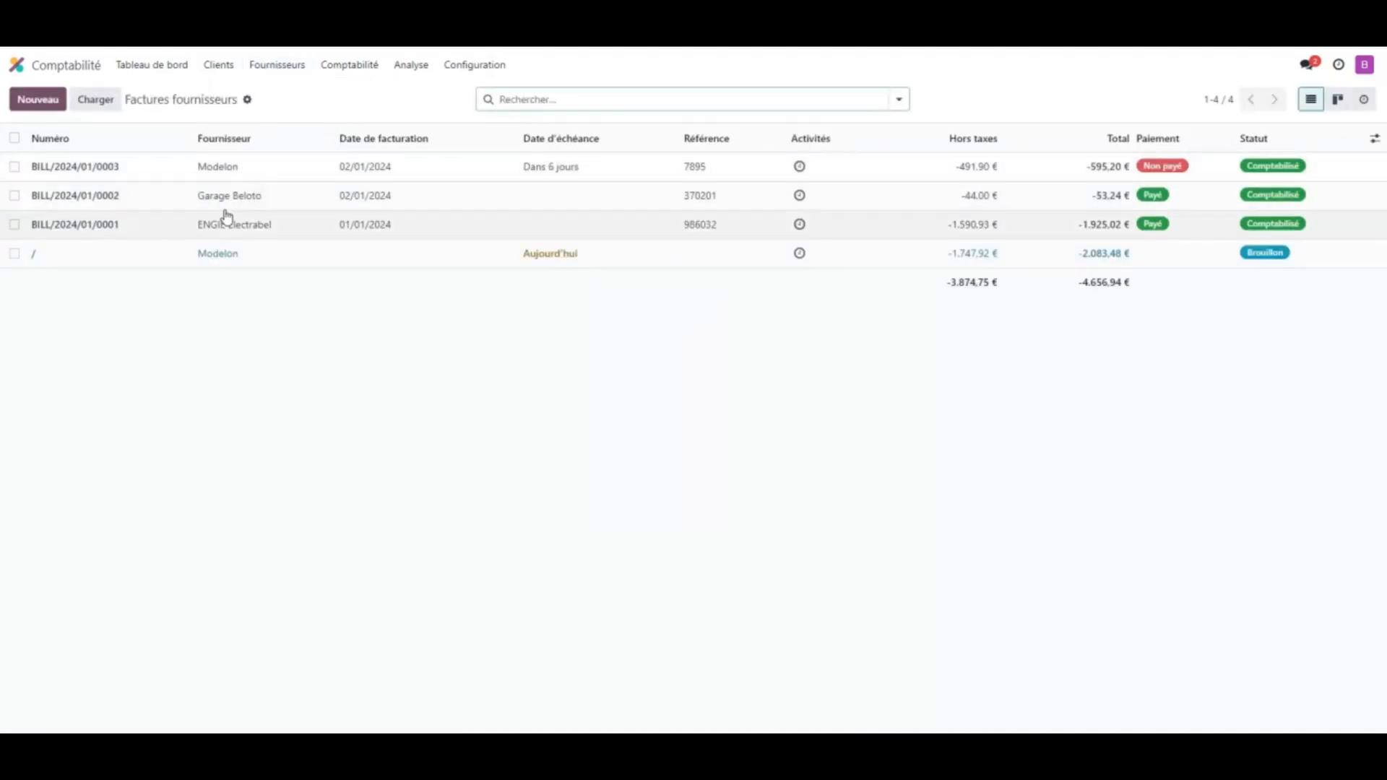
pyautogui.click(223, 172)
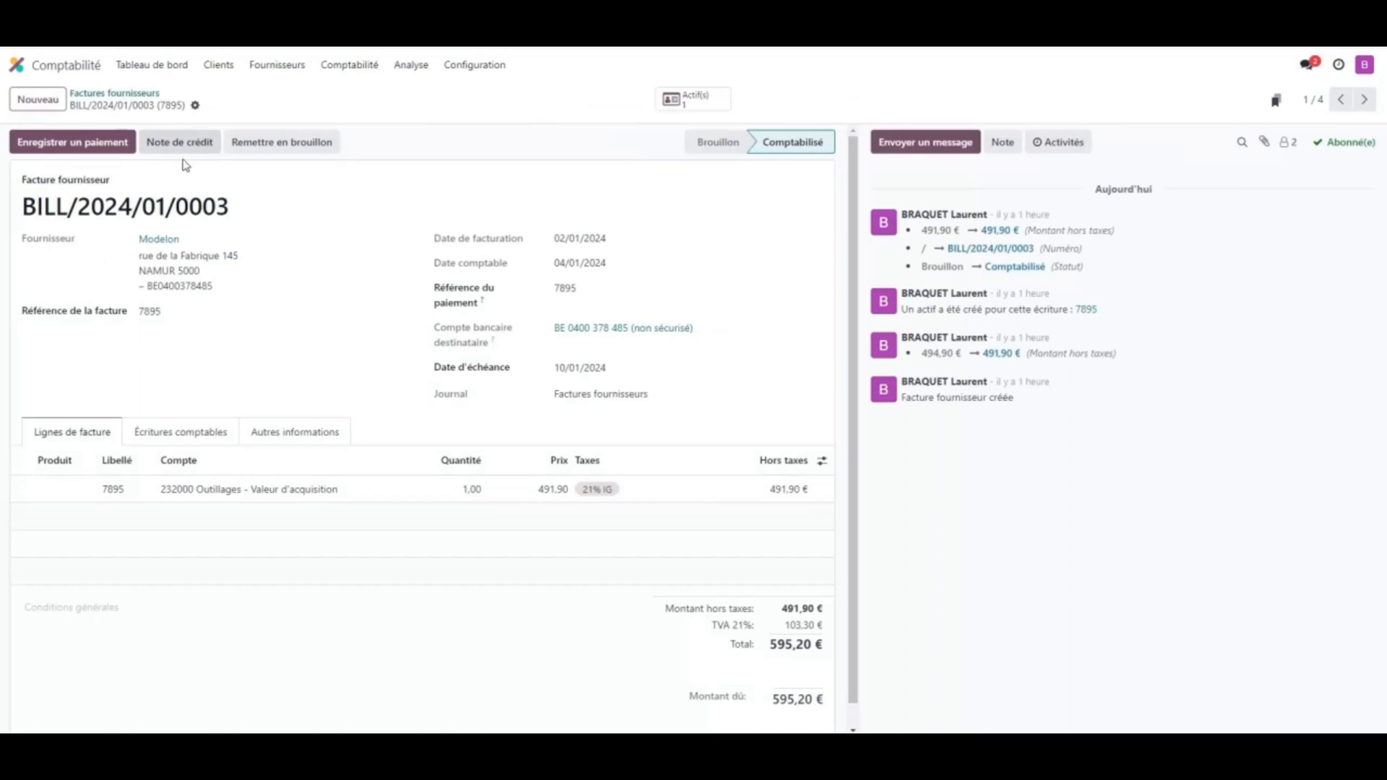